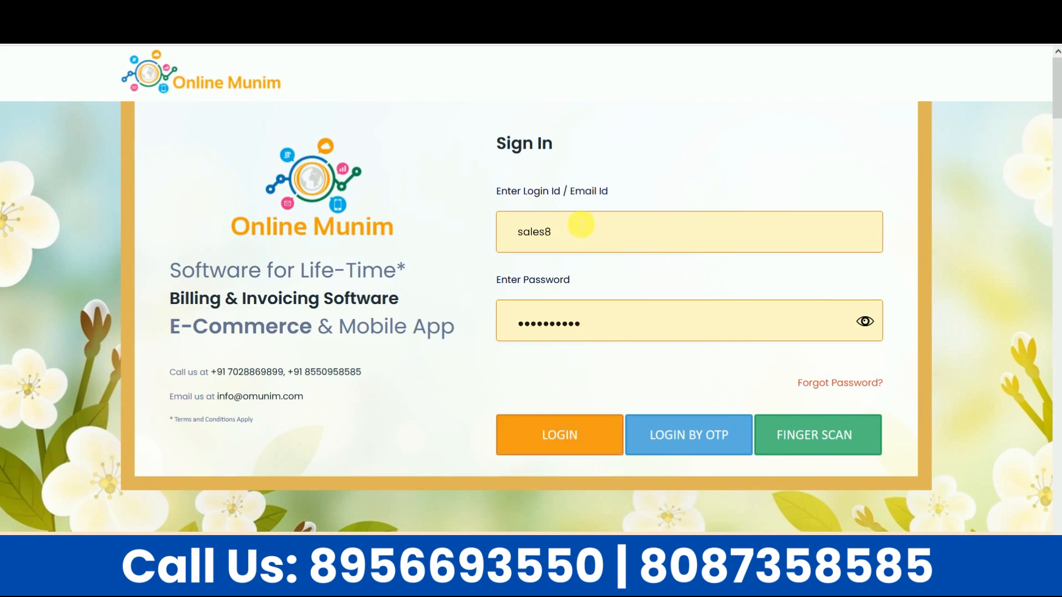
# Step: Sign in with the saved login and dismiss the firm-selection and MCX rate pop-ups
pyautogui.click(576, 227)
pyautogui.click(601, 319)
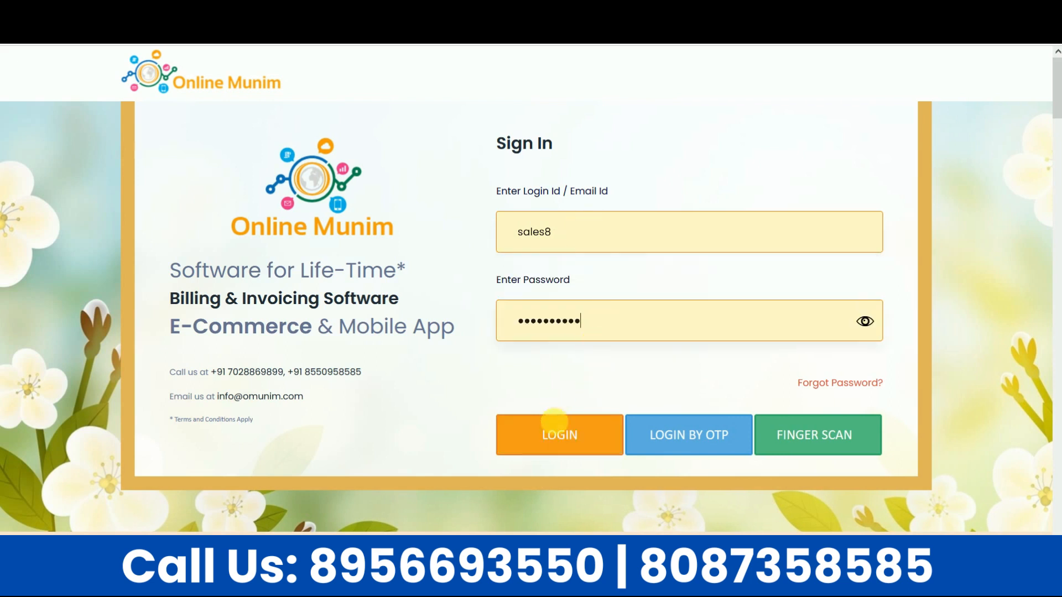
pyautogui.click(556, 435)
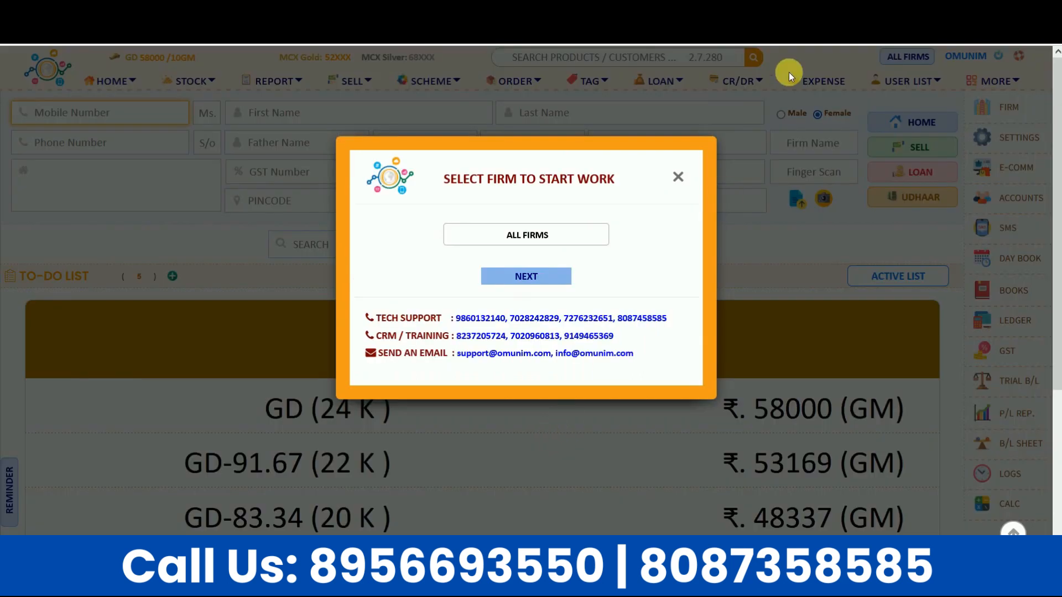
pyautogui.click(678, 177)
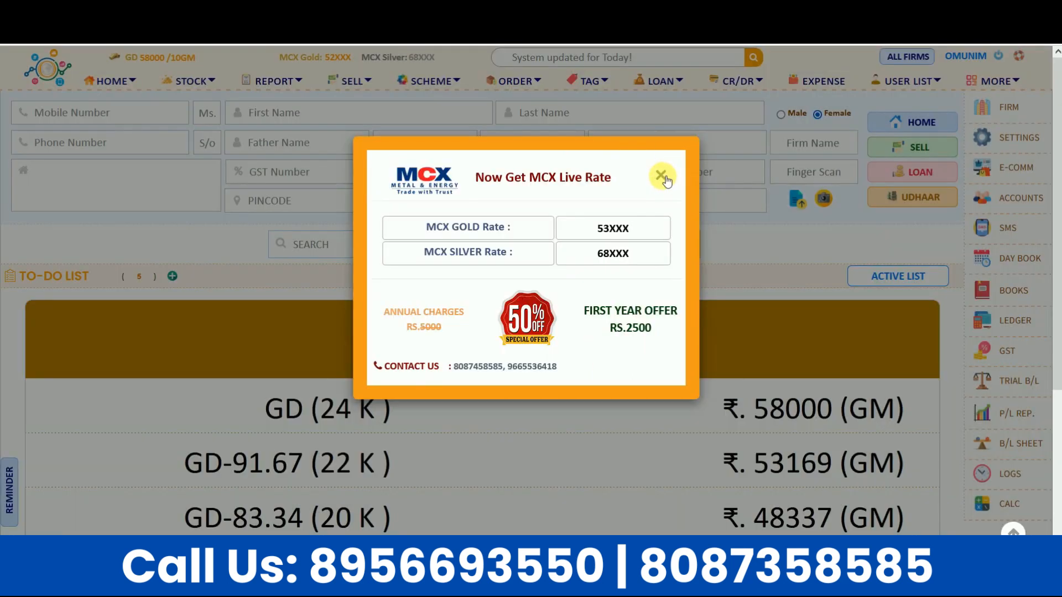
pyautogui.click(662, 175)
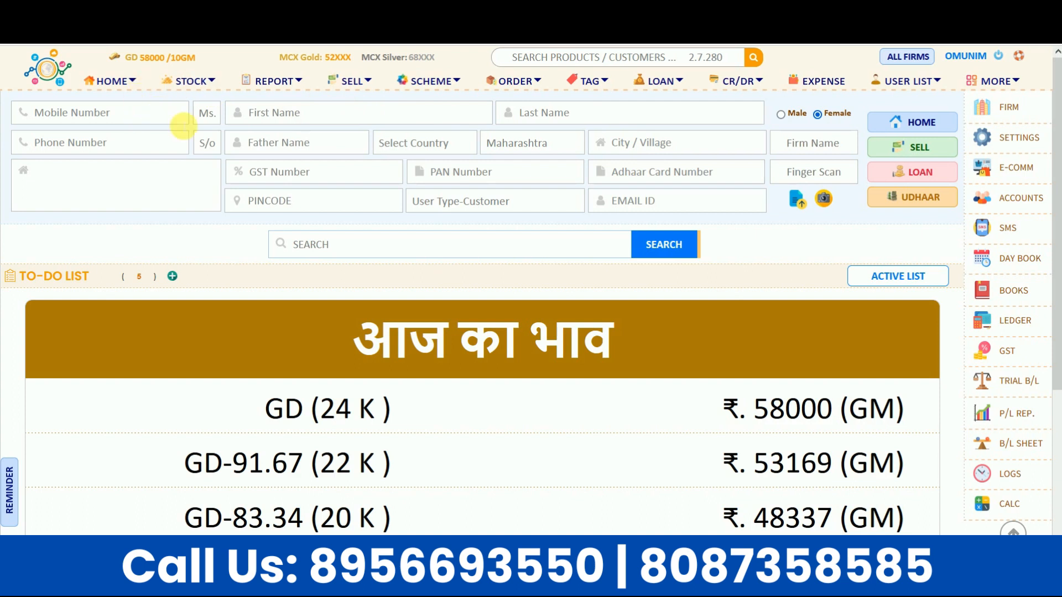
# Step: Step through the customer first name, last name and father name fields on the home form
pyautogui.click(318, 111)
pyautogui.click(605, 117)
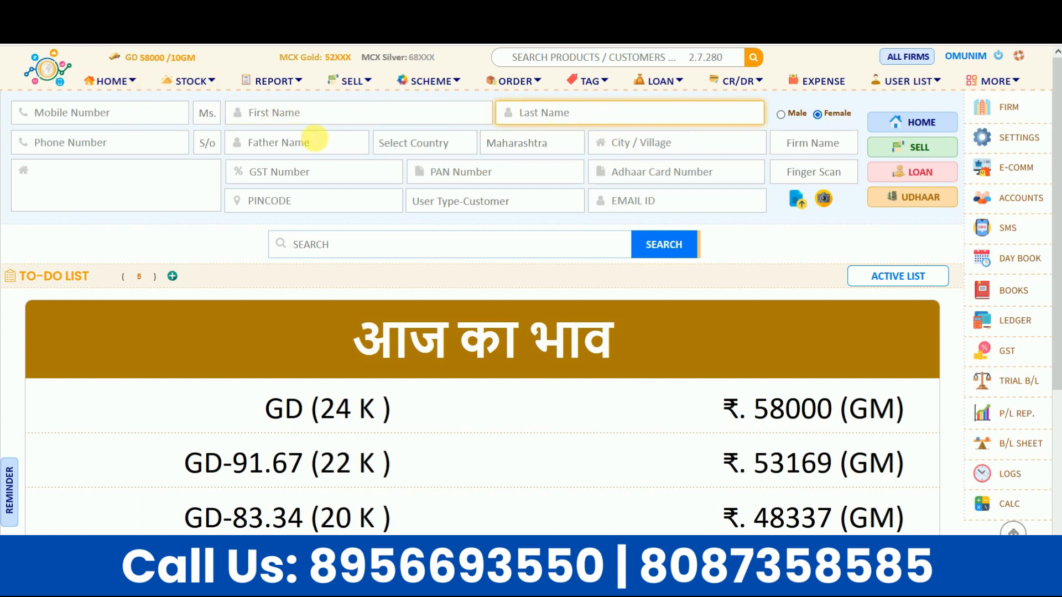
pyautogui.click(315, 138)
pyautogui.click(309, 112)
pyautogui.click(602, 111)
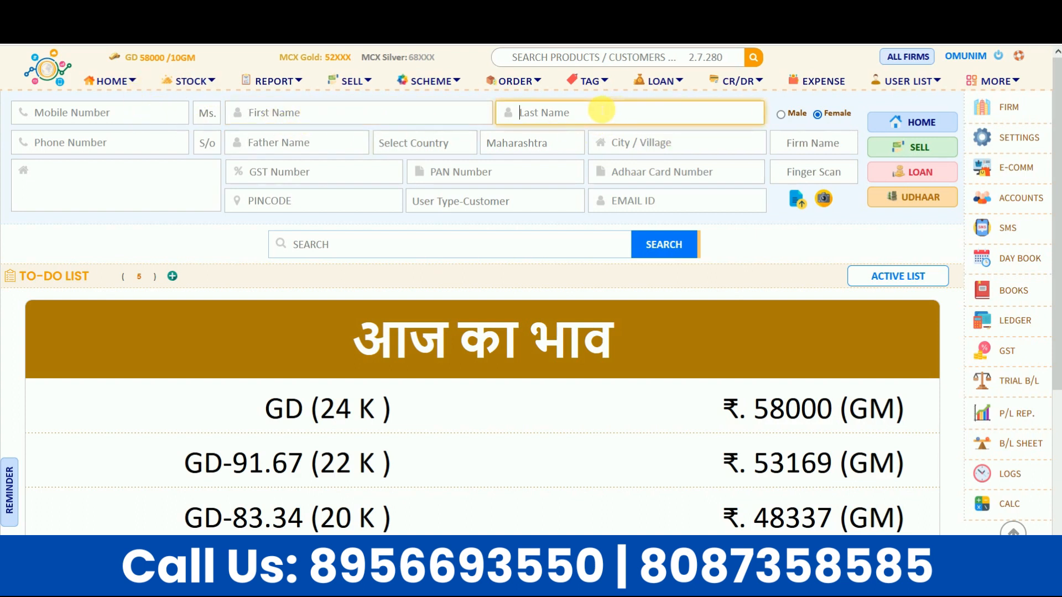
# Step: Open the Firm / Company panel and go through registration, shop name, description, address and city fields
pyautogui.click(983, 111)
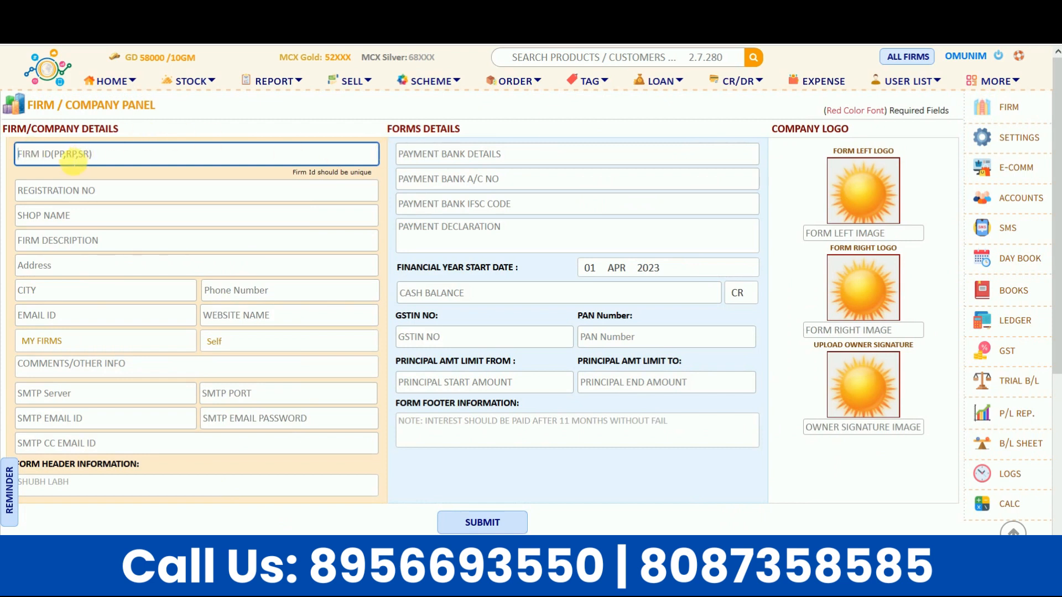
pyautogui.click(71, 190)
pyautogui.click(77, 214)
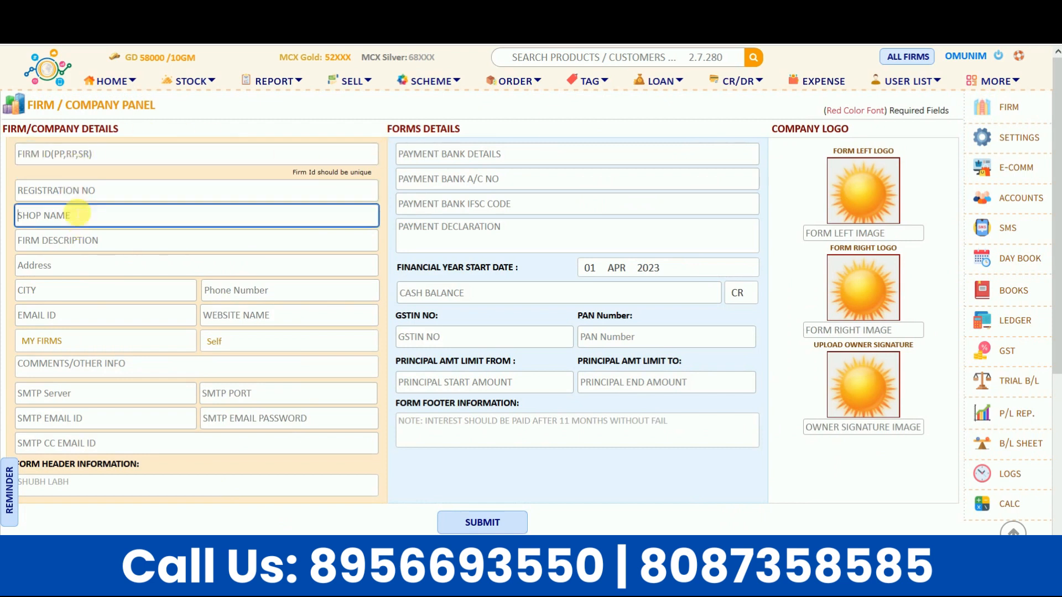
pyautogui.click(78, 188)
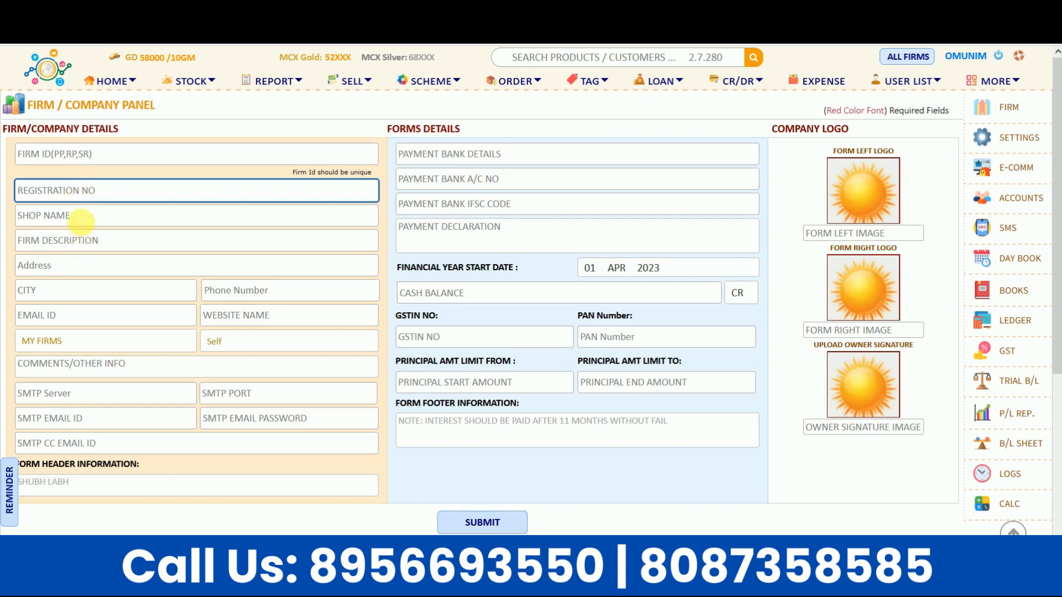
pyautogui.click(81, 221)
pyautogui.click(79, 243)
pyautogui.click(72, 191)
pyautogui.click(76, 216)
pyautogui.click(85, 246)
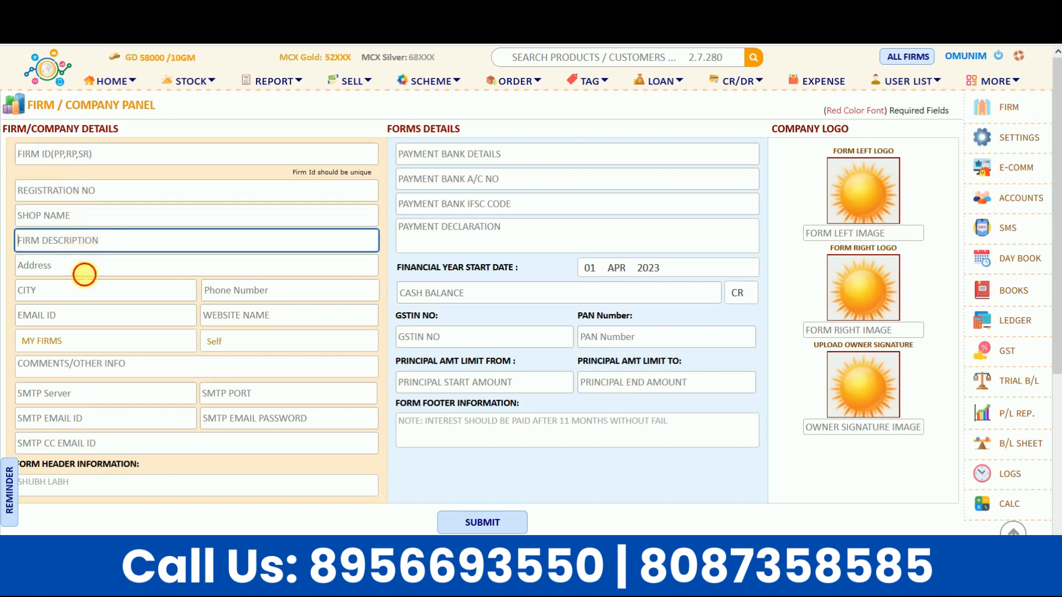
pyautogui.click(83, 270)
pyautogui.click(79, 293)
# Step: Go through the bank details and principal amount range fields, then scroll to the My Firms list
pyautogui.click(465, 153)
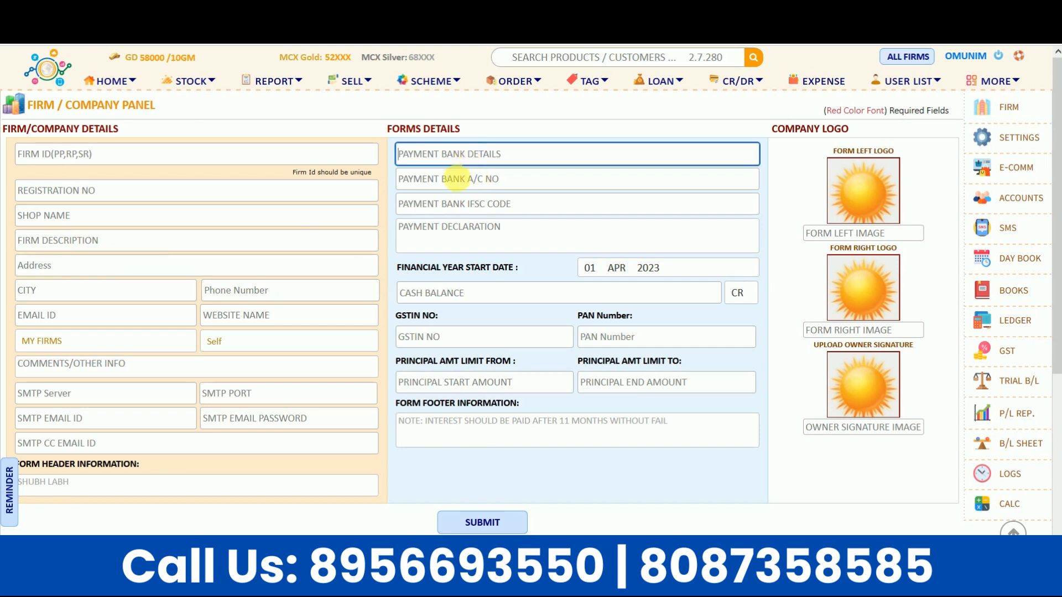
pyautogui.click(458, 183)
pyautogui.click(451, 203)
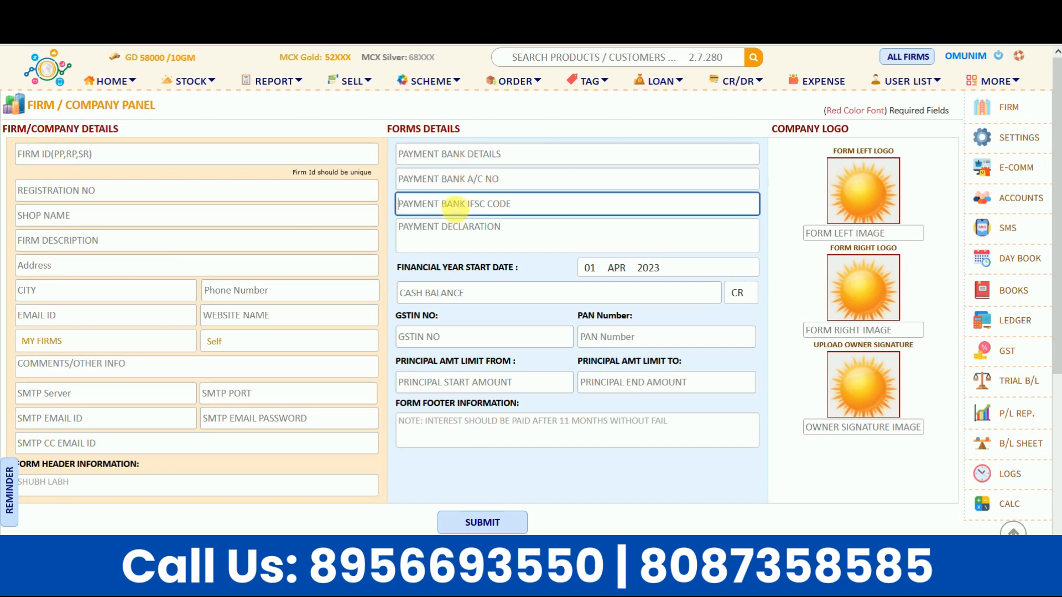
pyautogui.click(403, 362)
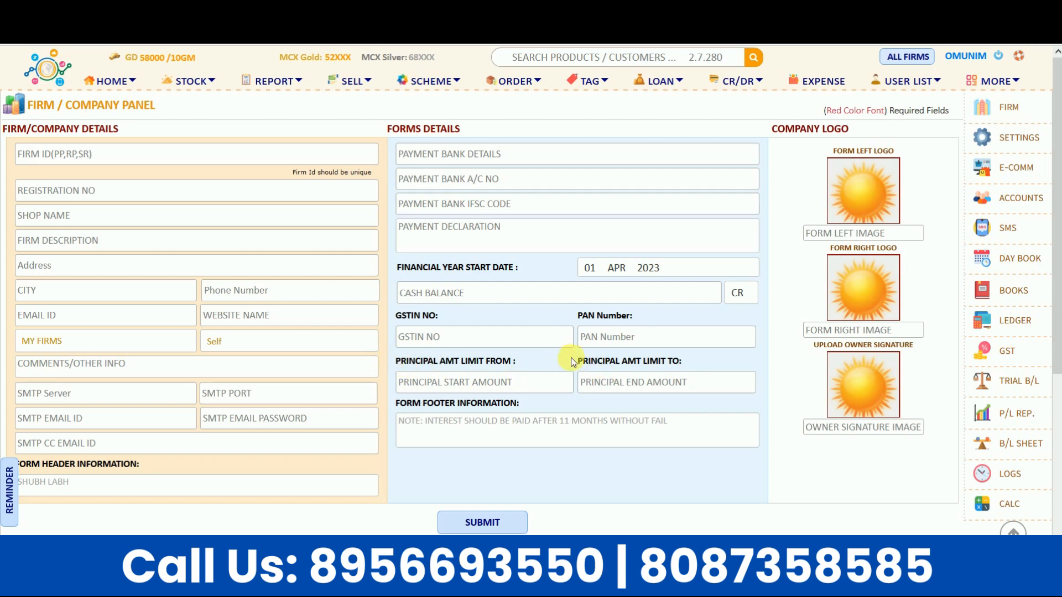
pyautogui.click(434, 380)
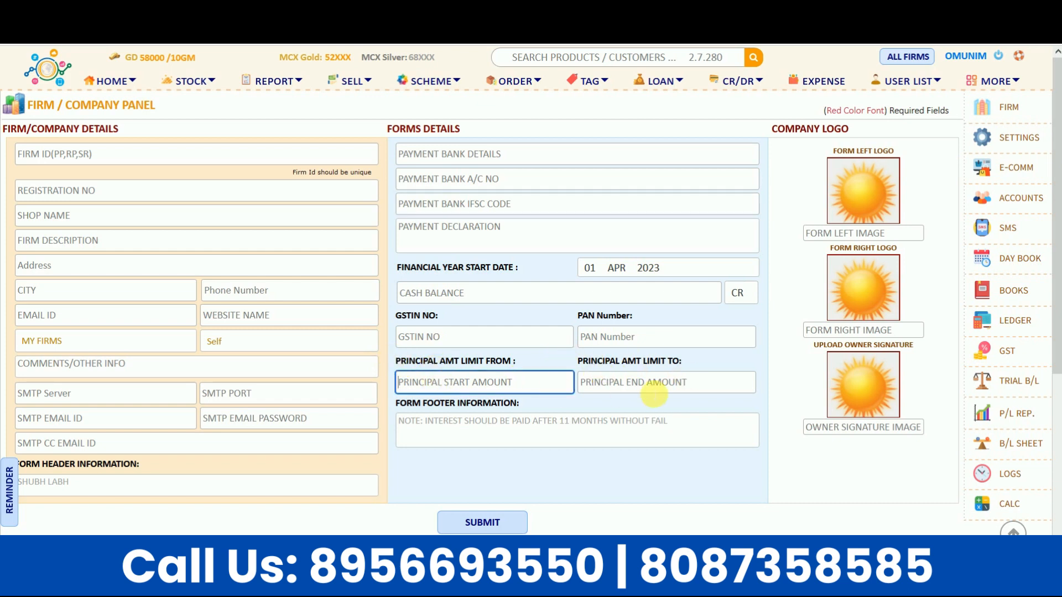
pyautogui.click(635, 382)
pyautogui.click(468, 385)
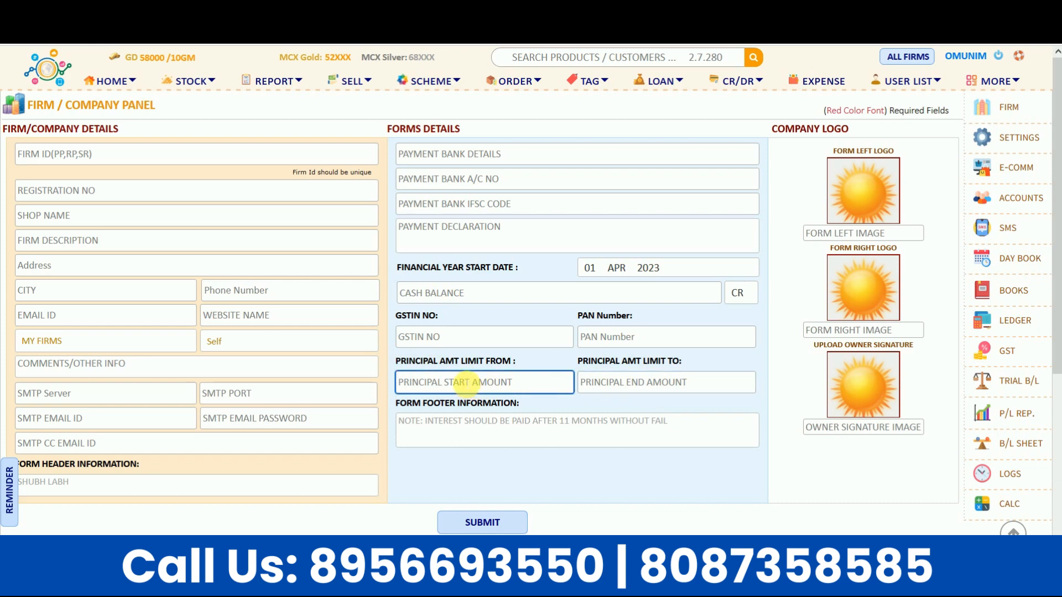
pyautogui.click(592, 382)
pyautogui.click(475, 382)
pyautogui.click(622, 383)
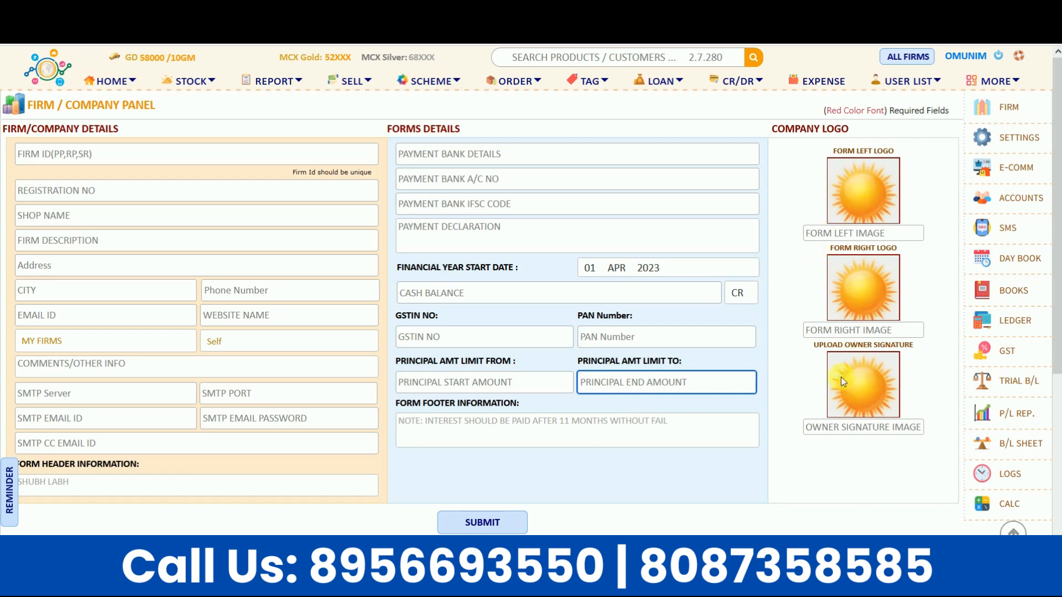
pyautogui.scroll(-3, 933, 333)
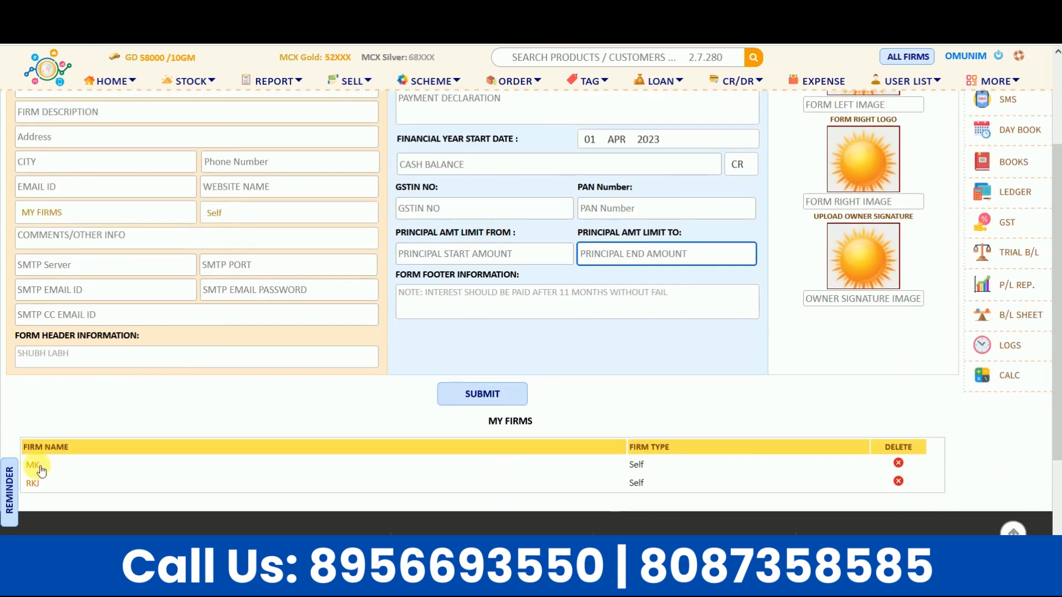
# Step: Load MK's saved firm details and switch the working firm to MK from the firms dropdown
pyautogui.click(39, 468)
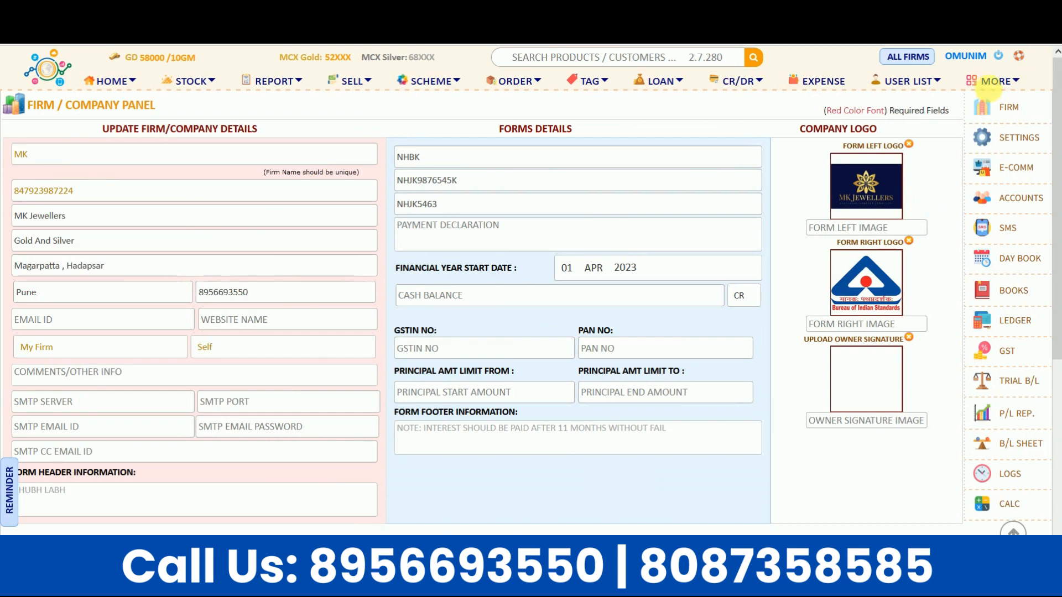
pyautogui.click(912, 61)
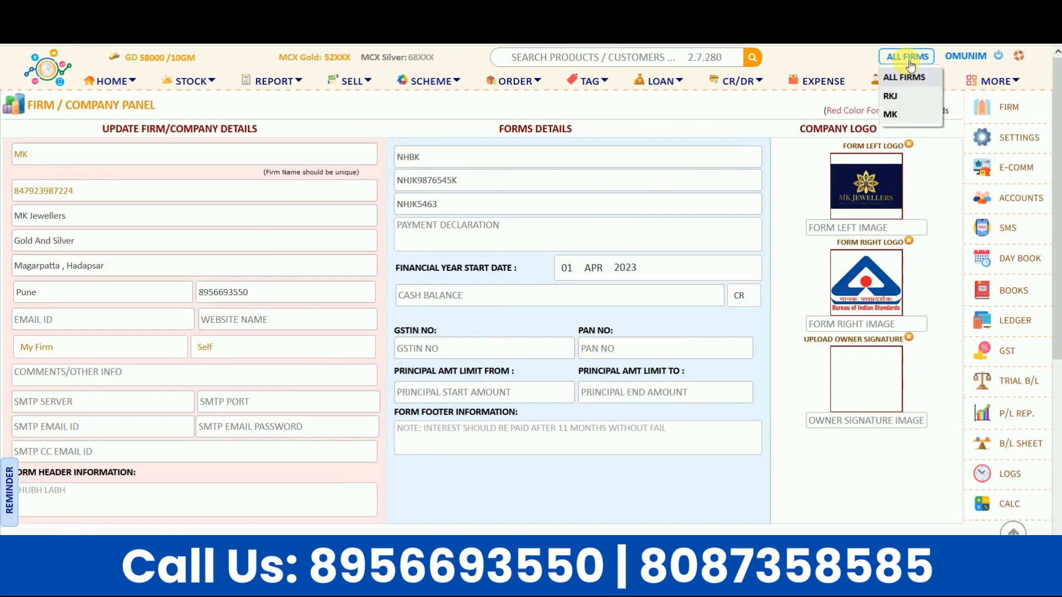
pyautogui.click(892, 114)
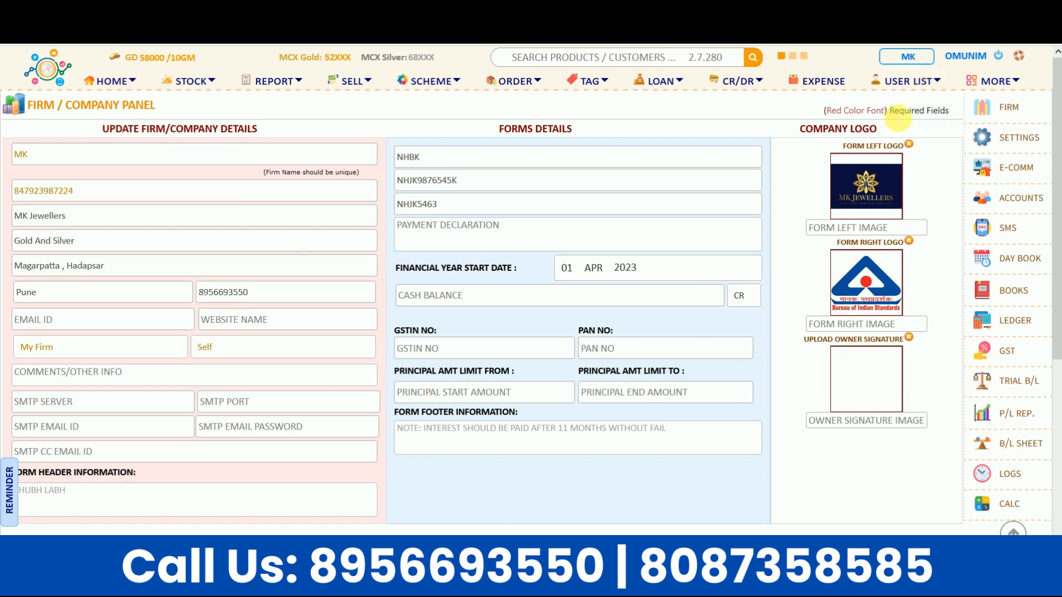
pyautogui.click(1016, 141)
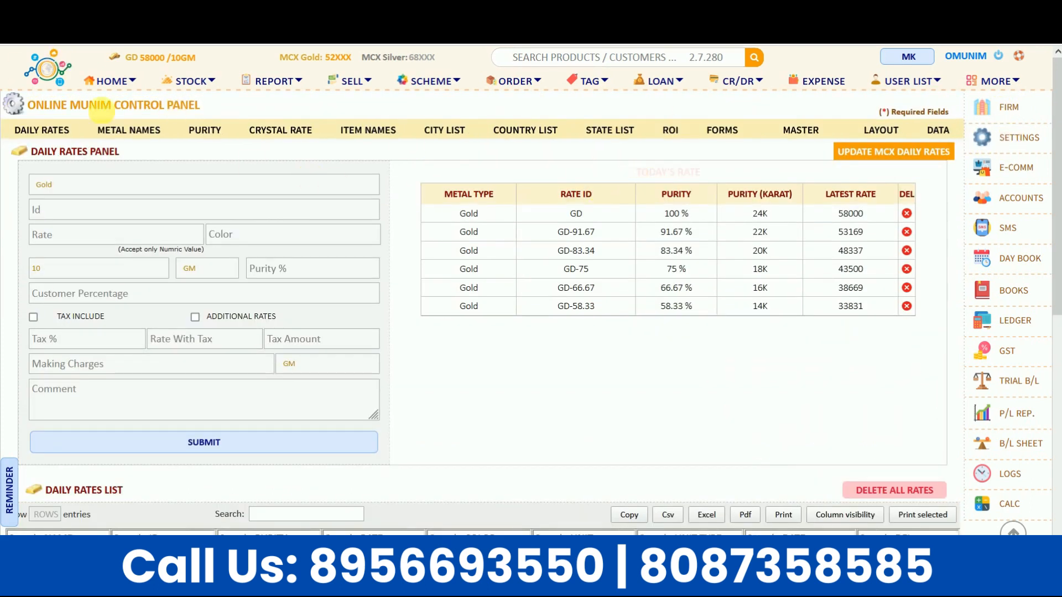
# Step: Scroll through the Daily Rates List's six 10 GM gold rates, then return to the top
pyautogui.moveTo(44, 150); pyautogui.dragTo(122, 151)
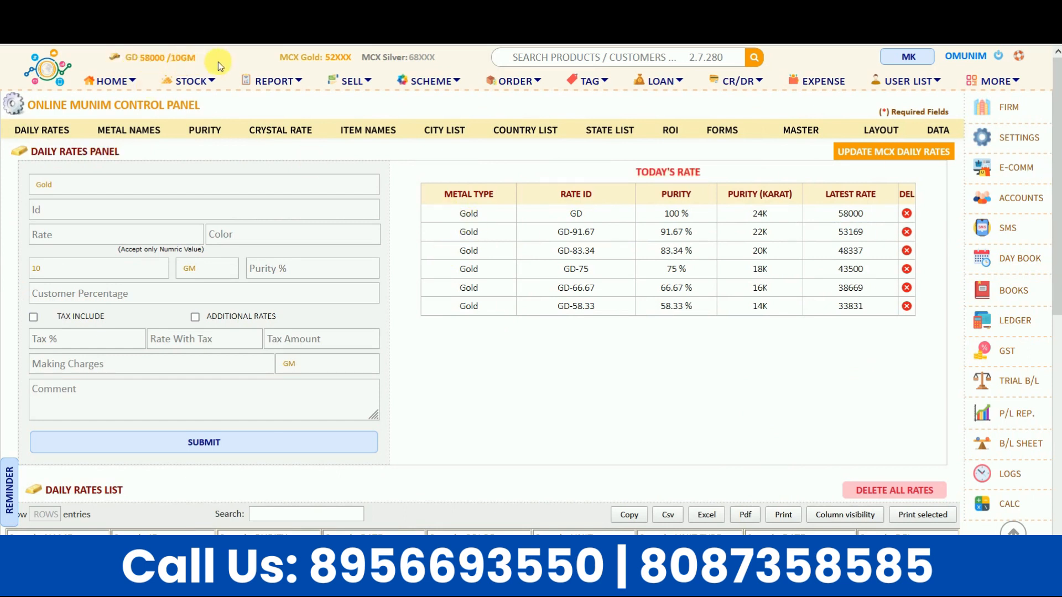
pyautogui.moveTo(1056, 235); pyautogui.dragTo(1056, 381)
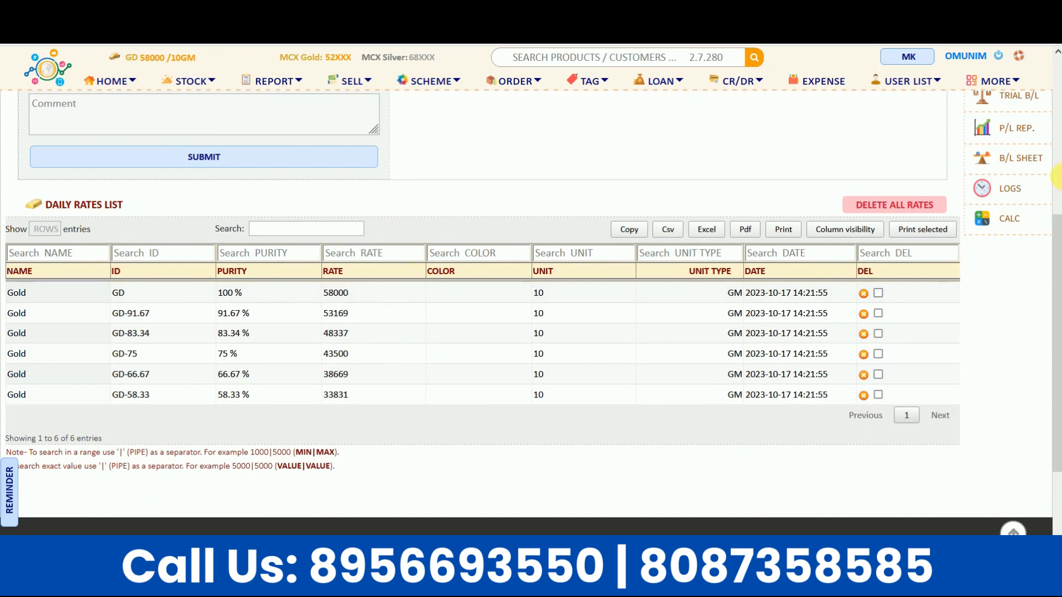
pyautogui.click(1058, 178)
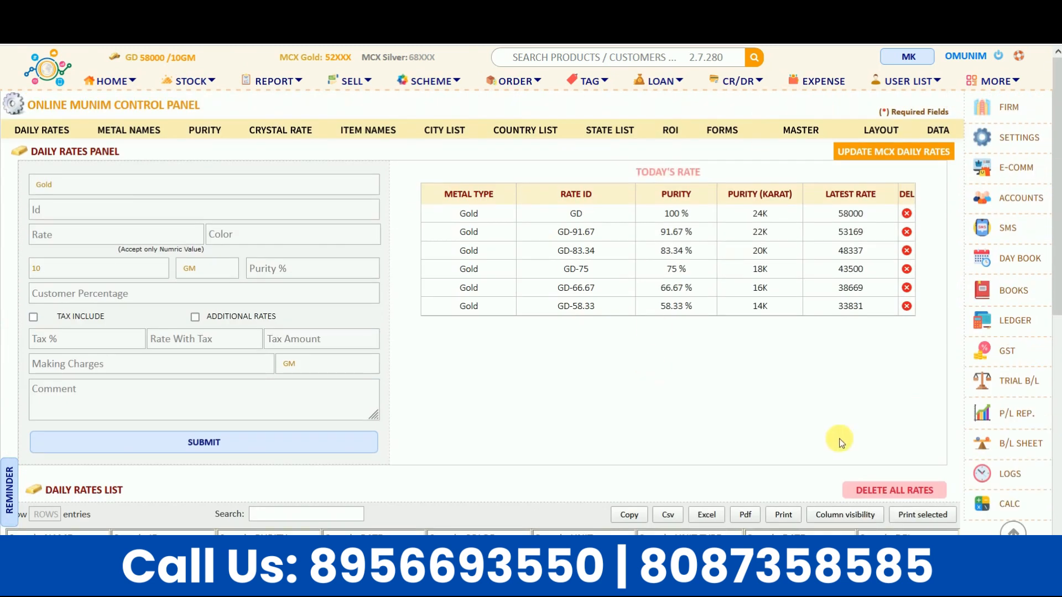
# Step: Delete all saved daily rates and start a new rate entry with Gold as the metal
pyautogui.click(913, 491)
pyautogui.click(591, 331)
pyautogui.click(60, 190)
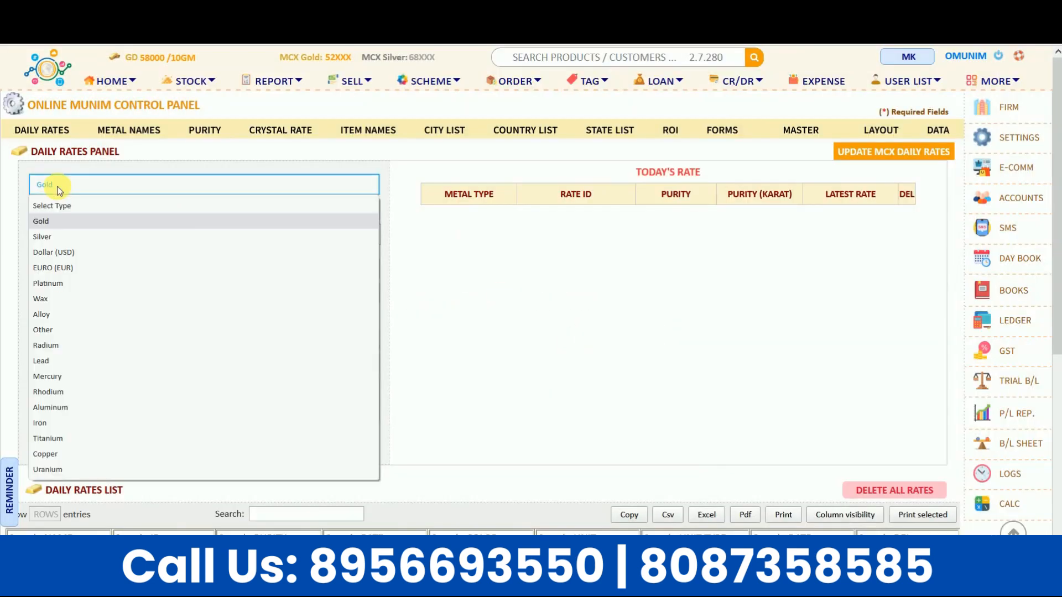
pyautogui.click(44, 223)
pyautogui.click(53, 216)
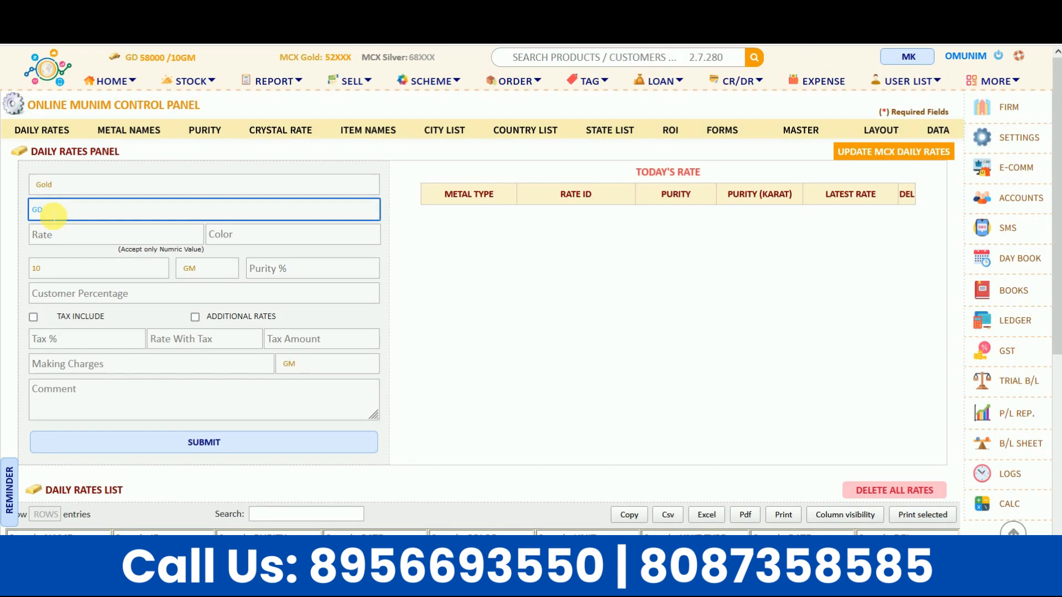
pyautogui.click(45, 243)
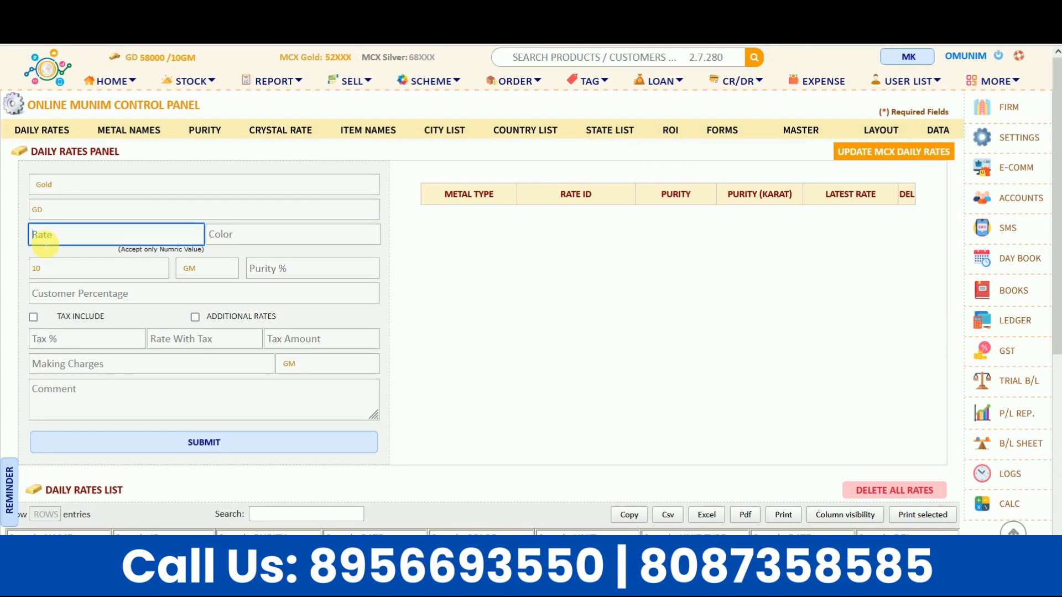
# Step: Submit a 58000 Gold rate at 100% purity and review the 24K–14K rates in Today's Rate
pyautogui.write('58000')
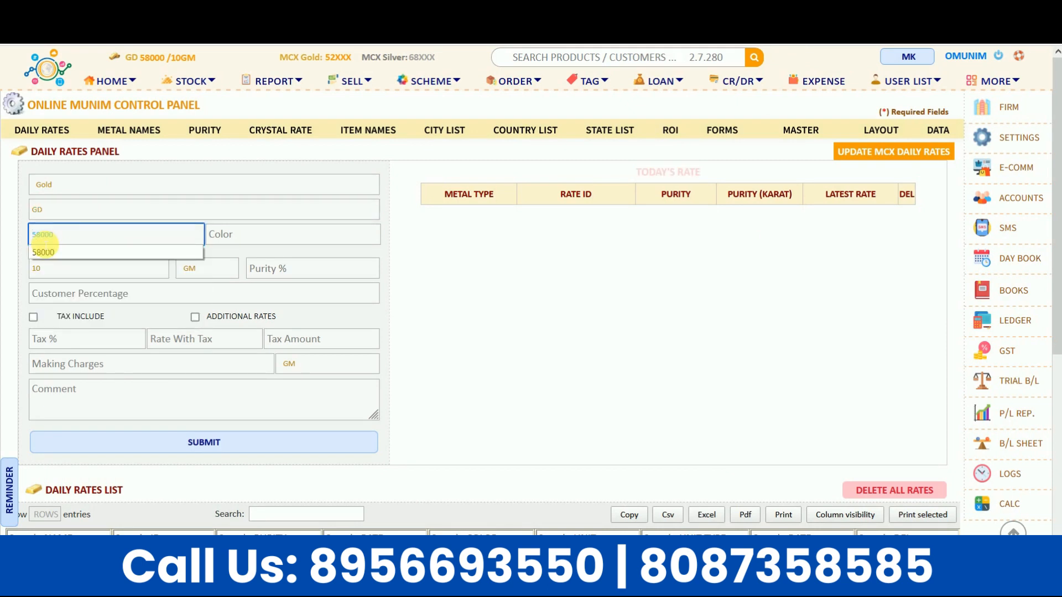
pyautogui.click(48, 268)
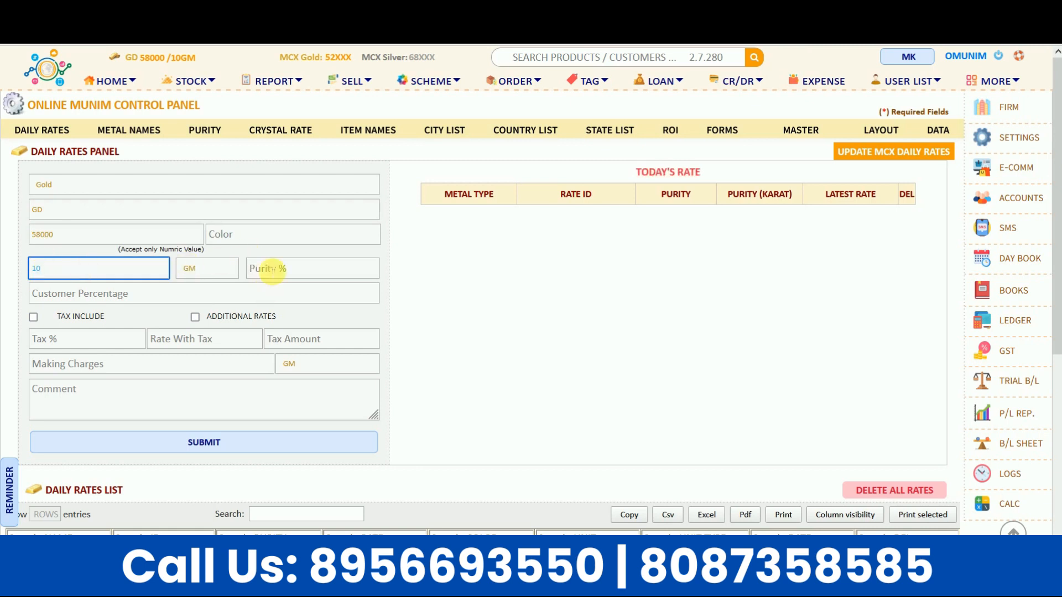
pyautogui.click(271, 270)
pyautogui.write('1')
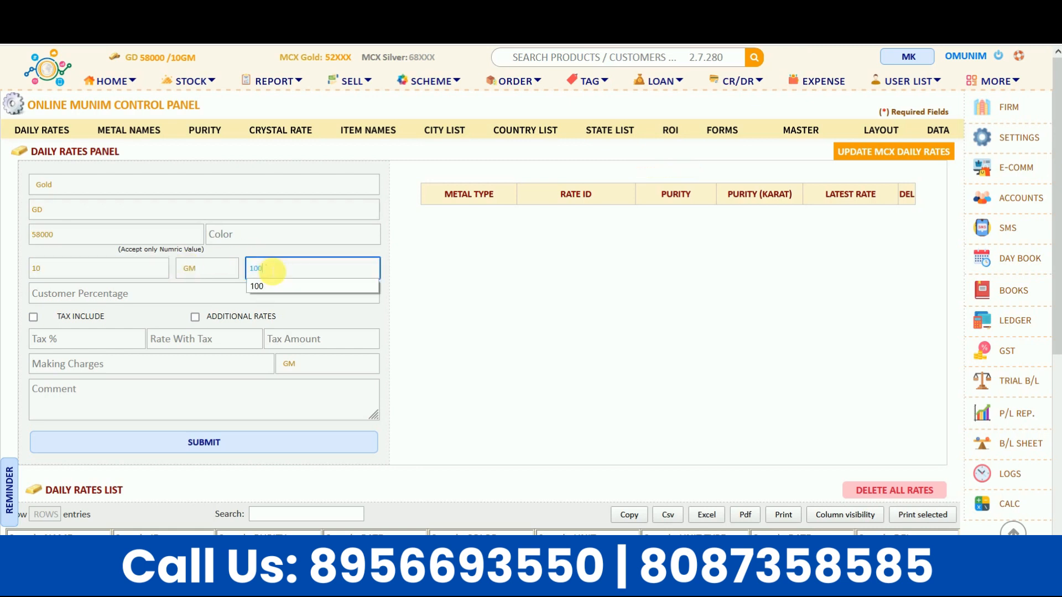
pyautogui.write('00')
pyautogui.click(344, 285)
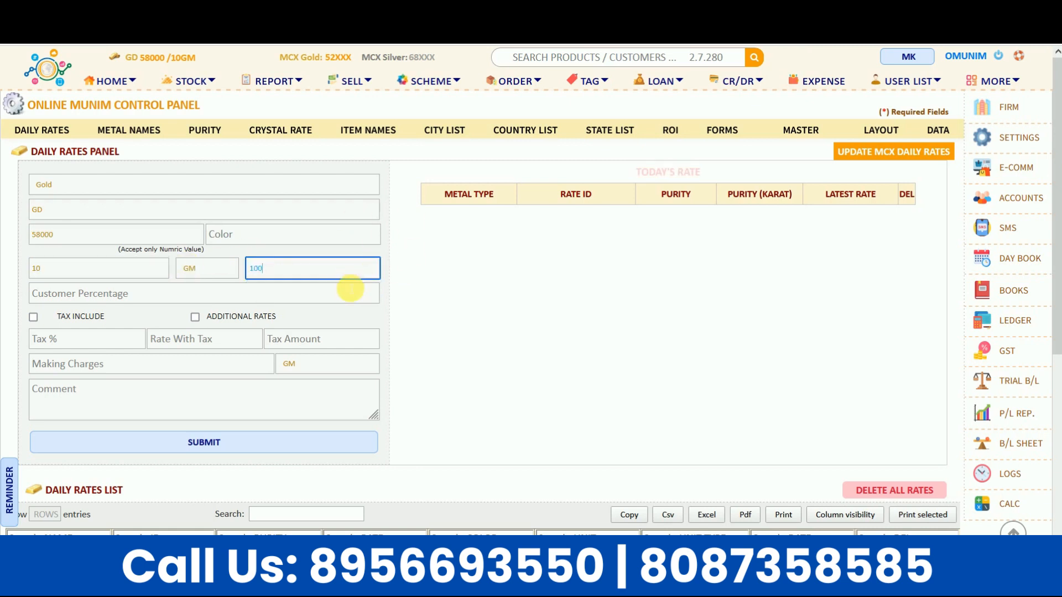
pyautogui.click(523, 312)
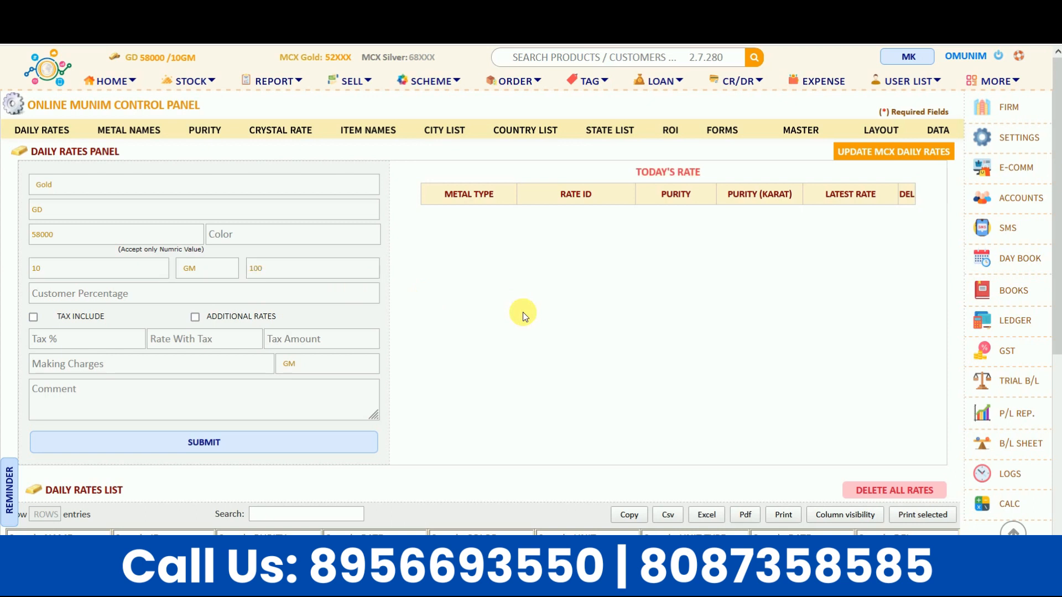
pyautogui.click(260, 450)
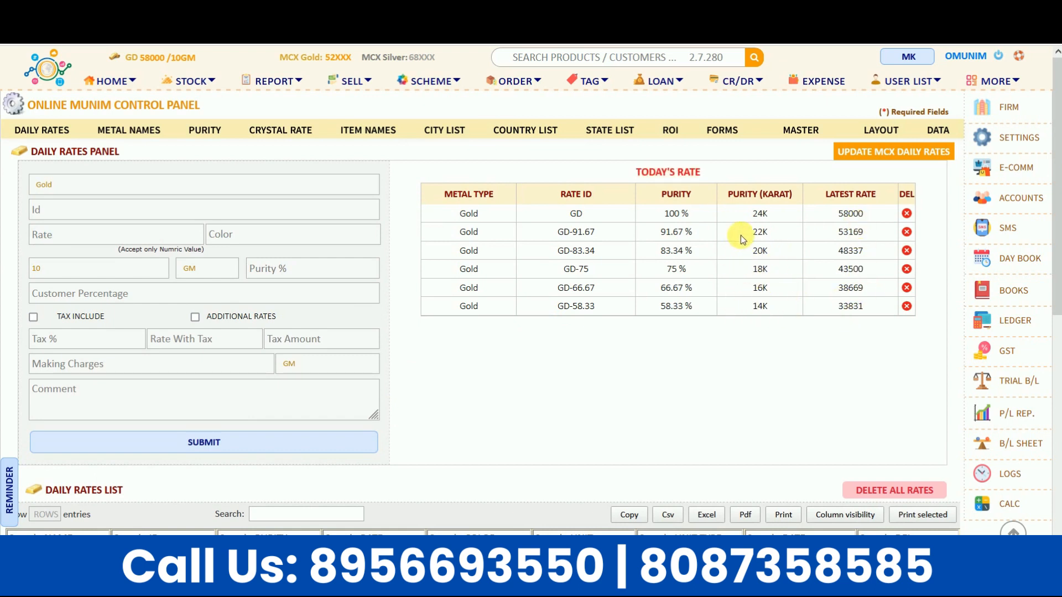
pyautogui.moveTo(752, 232); pyautogui.dragTo(867, 307)
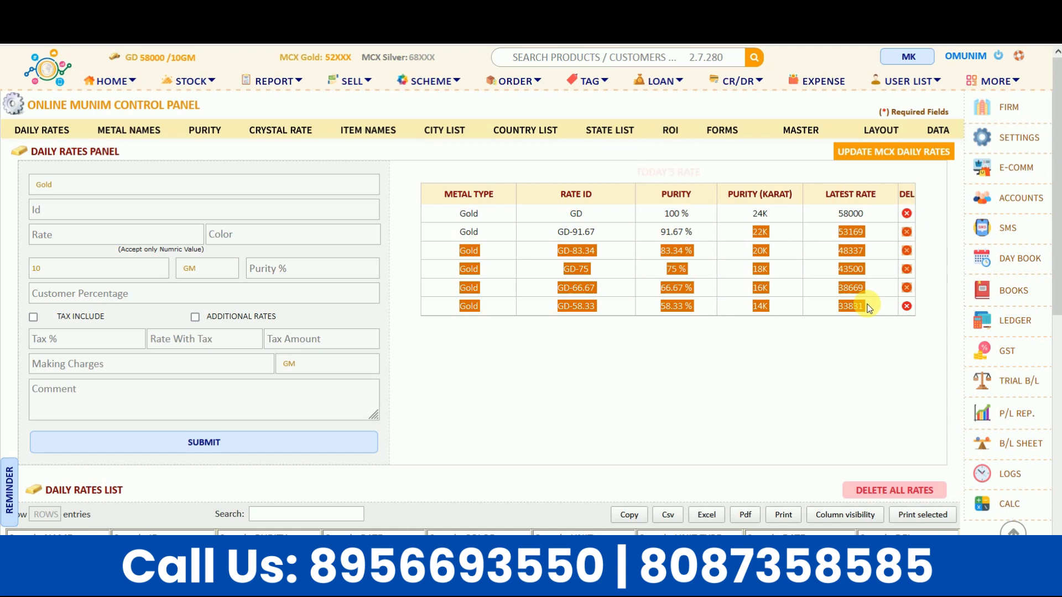
pyautogui.click(859, 343)
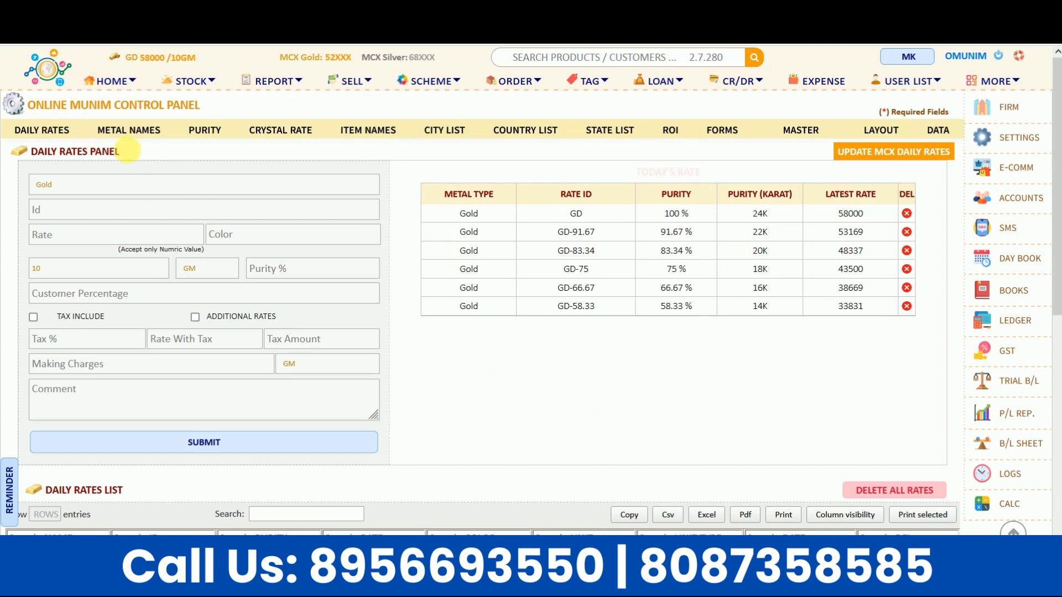
# Step: Return to the home page and enter the customer's last name
pyautogui.click(100, 89)
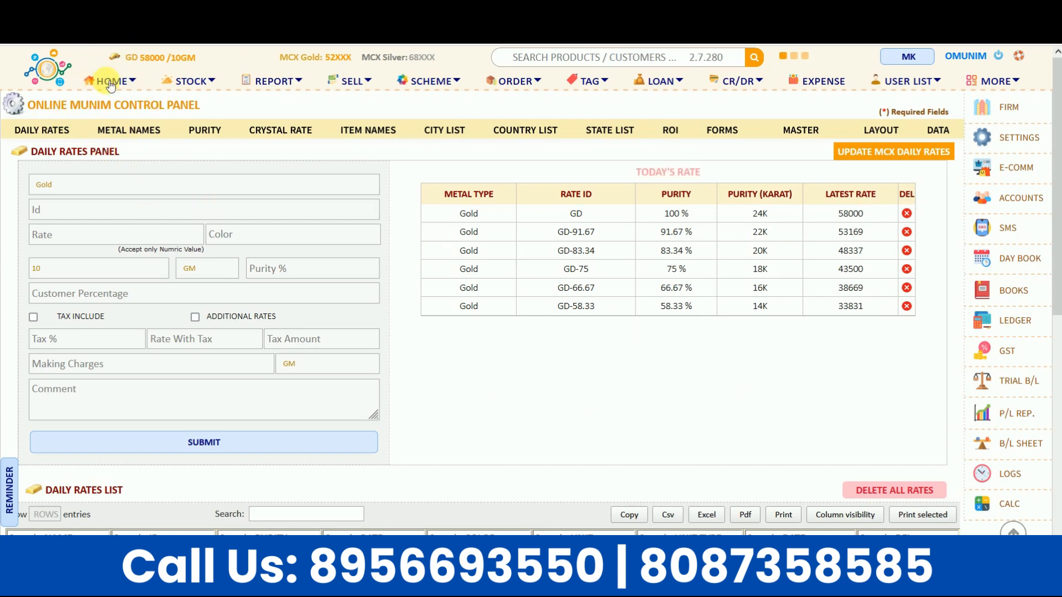
pyautogui.click(325, 113)
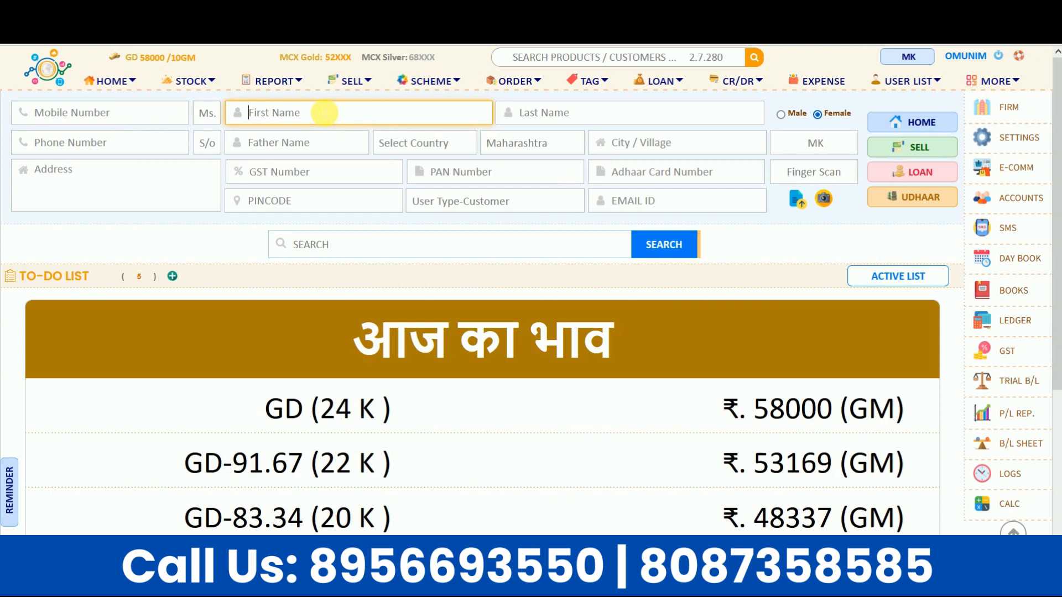
pyautogui.click(528, 113)
pyautogui.click(419, 116)
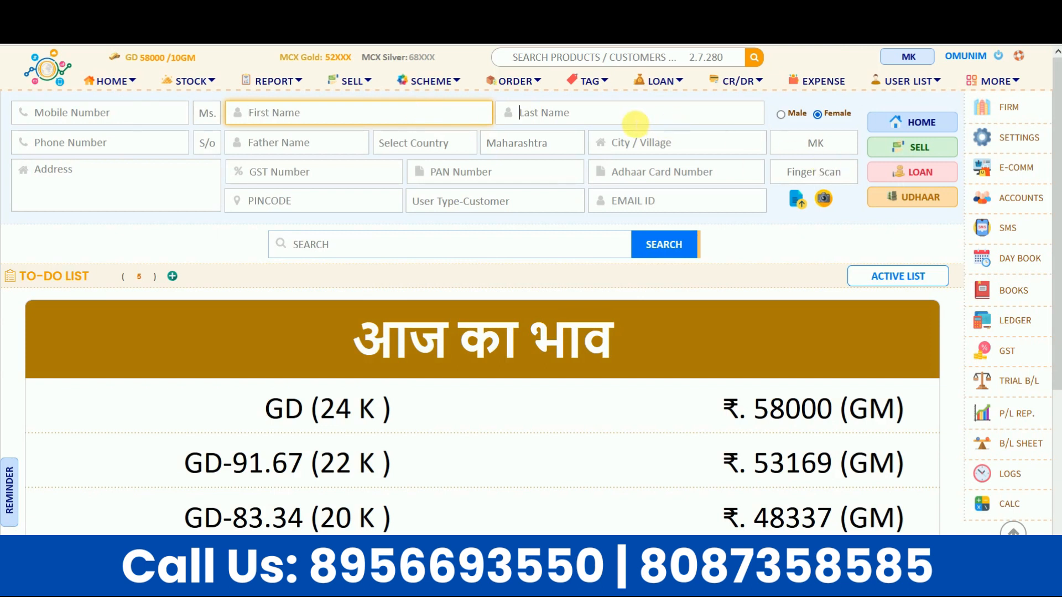
pyautogui.click(635, 121)
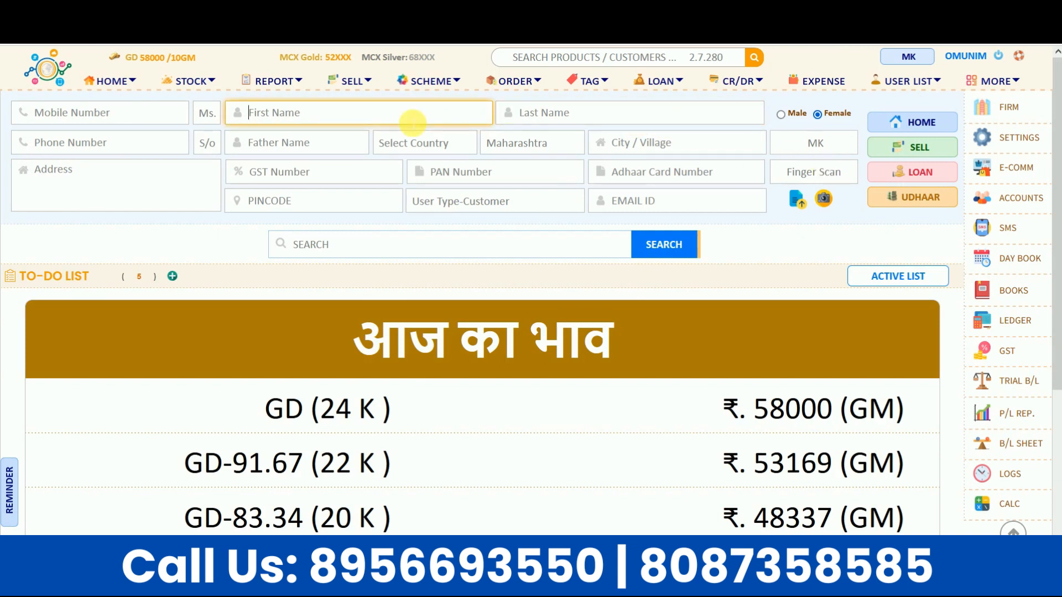
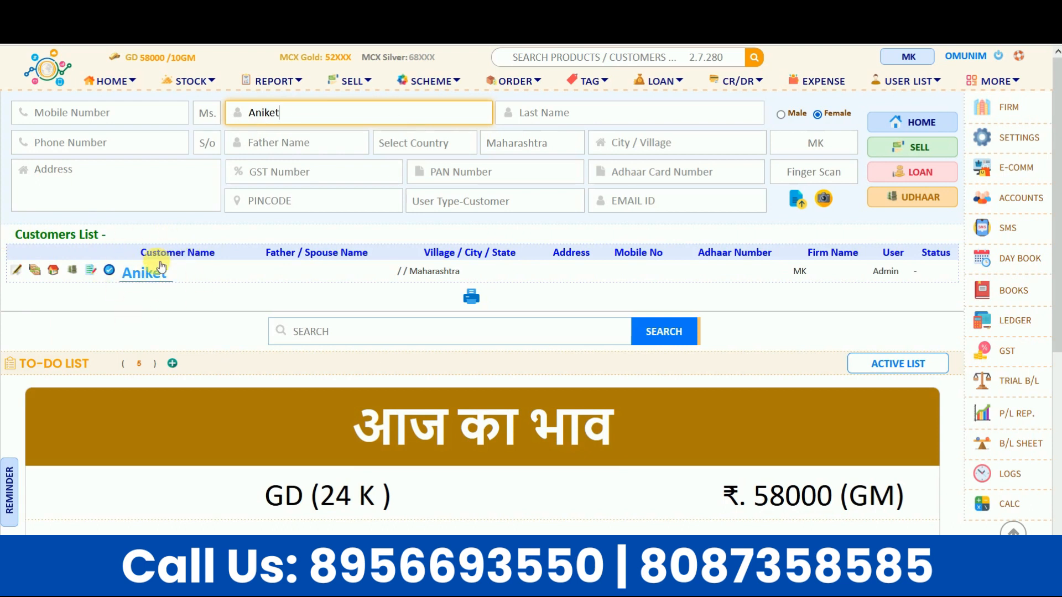
# Step: Replace the old first name with the new customer's first name and set the title to Mr
pyautogui.doubleClick(302, 114)
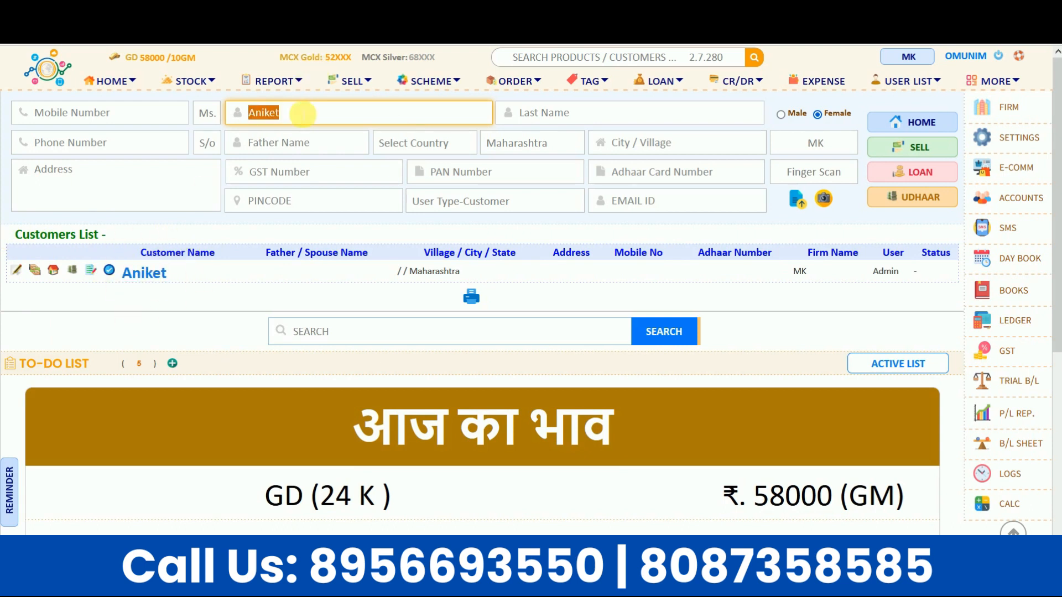
pyautogui.press('BackSpace')
pyautogui.click(201, 117)
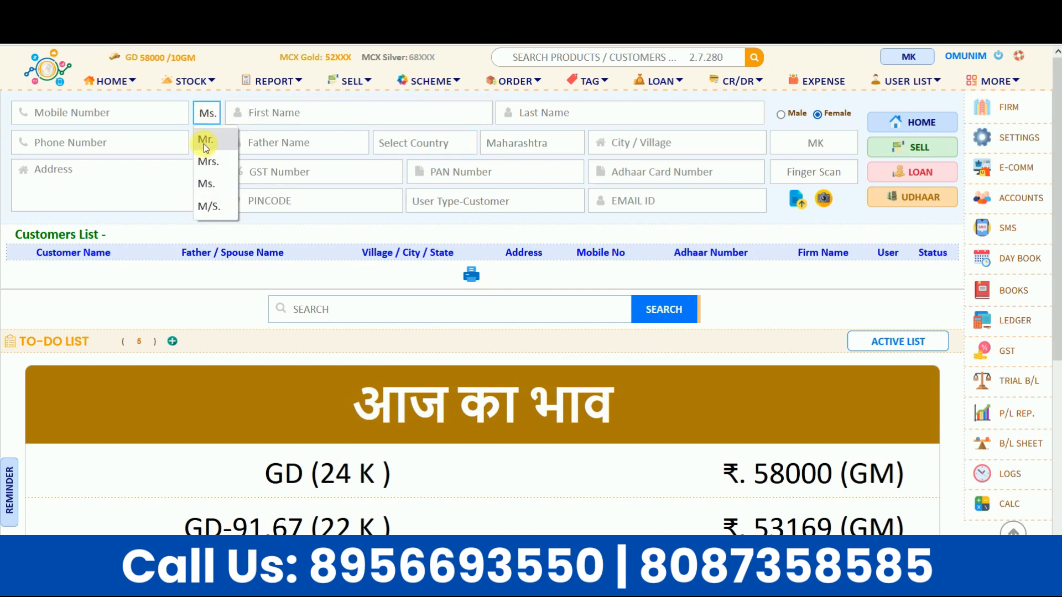
pyautogui.click(204, 140)
pyautogui.click(286, 115)
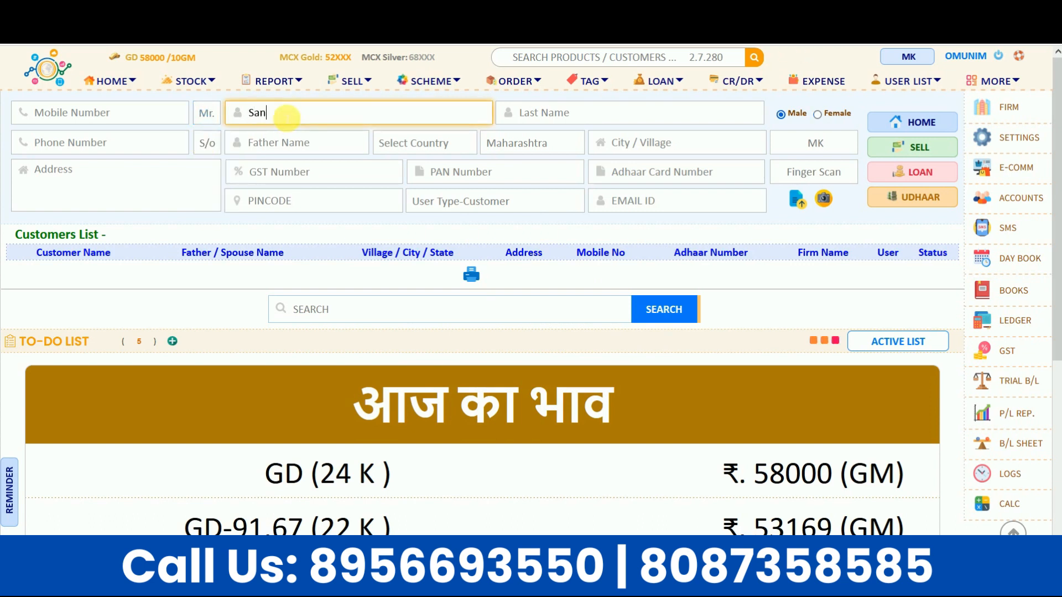
pyautogui.click(147, 113)
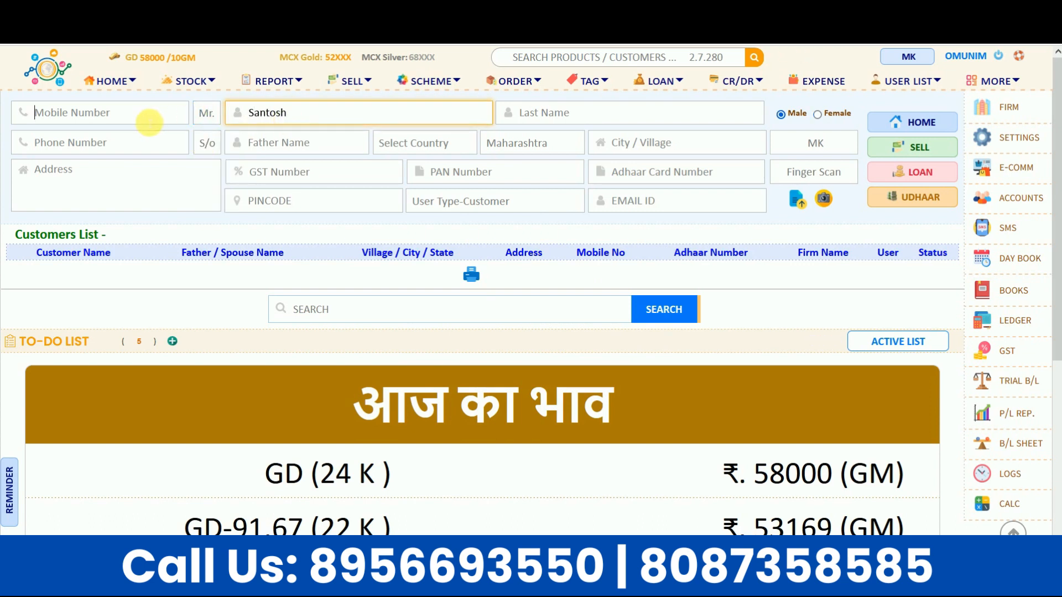
pyautogui.click(135, 145)
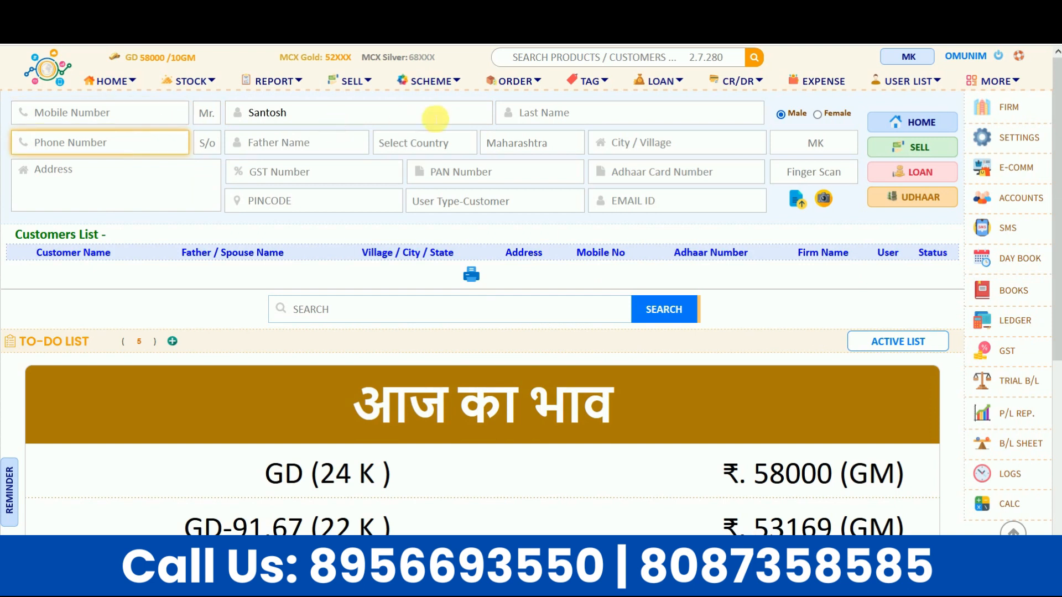
pyautogui.click(539, 109)
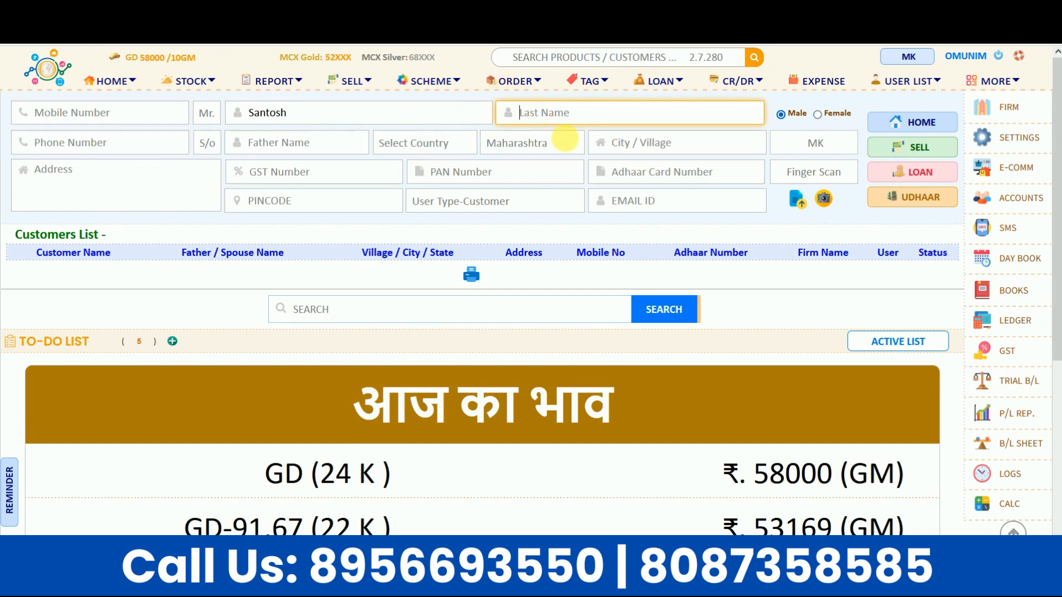
# Step: Skip the finger scan and photo upload, then save the customer and start a new loan
pyautogui.click(791, 182)
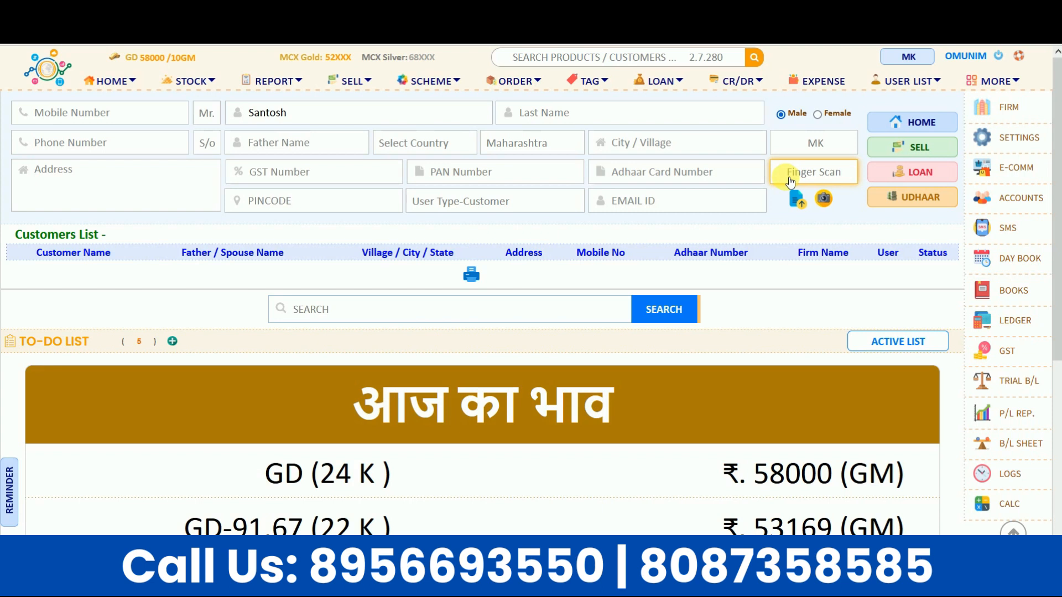
pyautogui.click(797, 199)
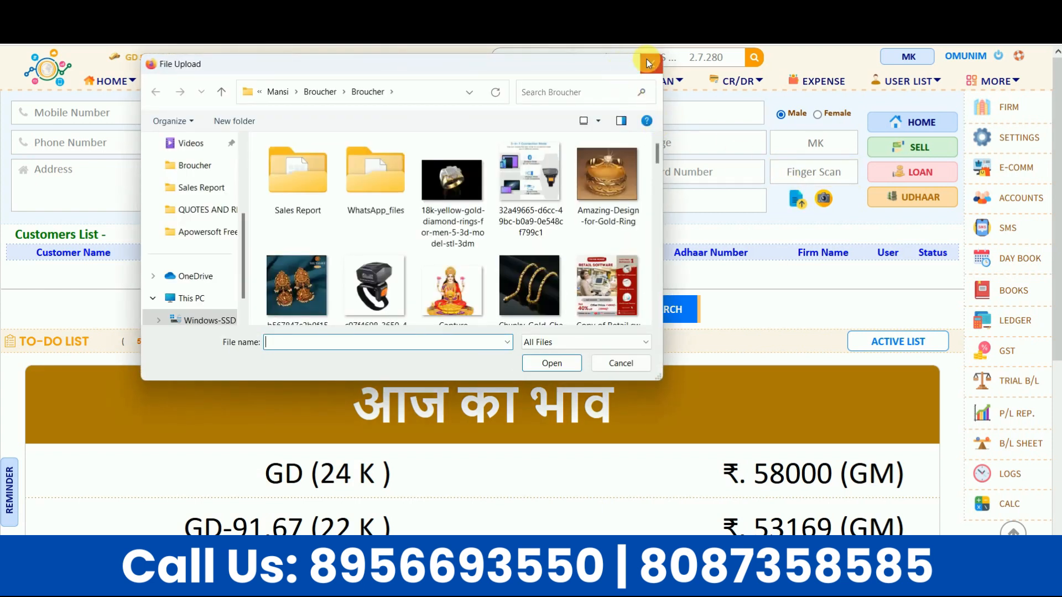
pyautogui.click(647, 63)
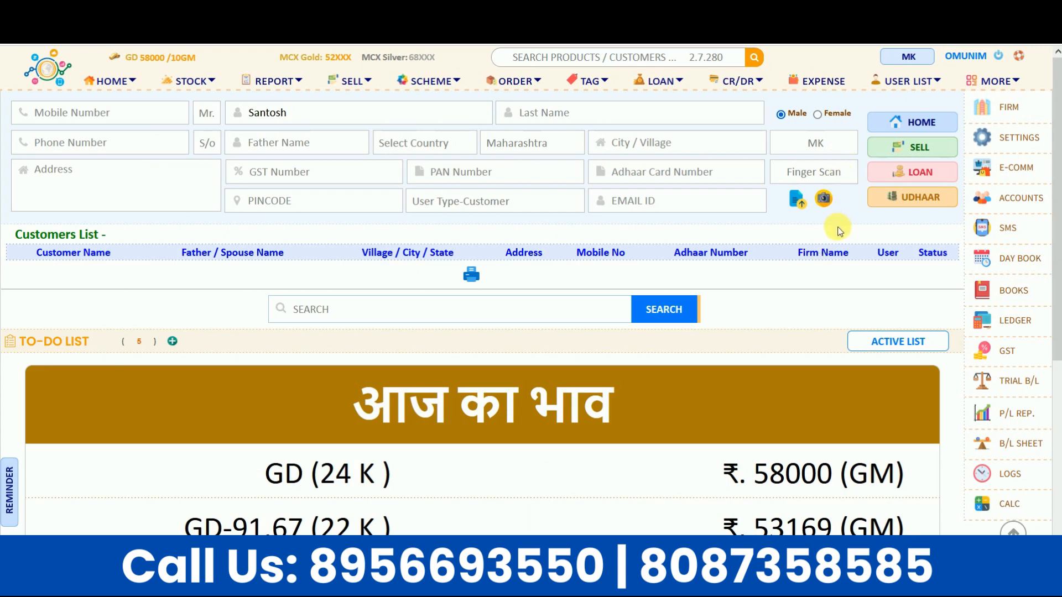
pyautogui.click(912, 174)
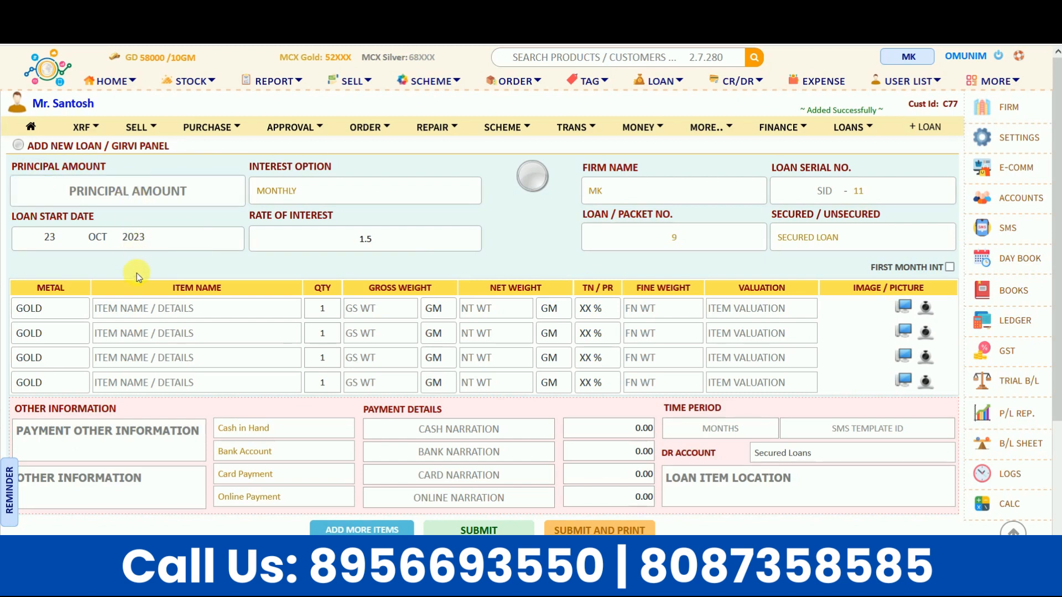
# Step: Go through the first pledged item's name, gross, net and fine weight fields
pyautogui.click(143, 310)
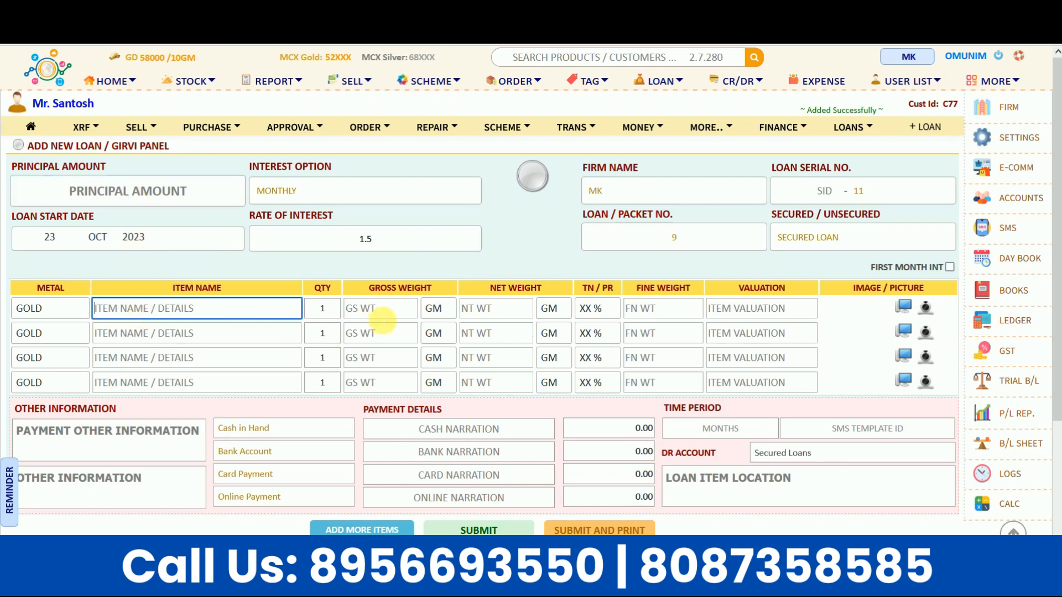
pyautogui.click(380, 313)
pyautogui.click(249, 307)
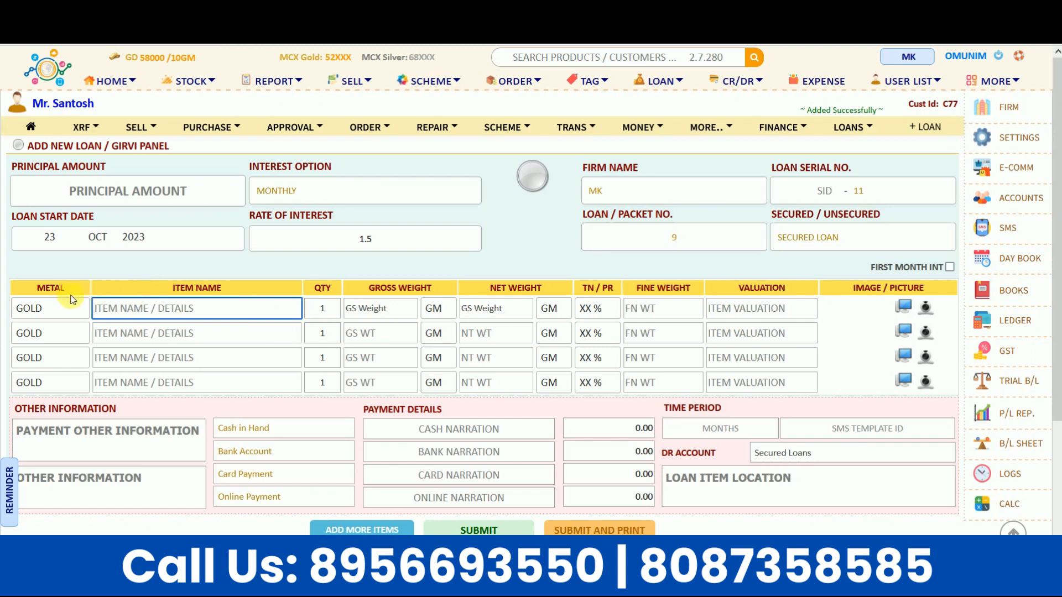
pyautogui.click(357, 308)
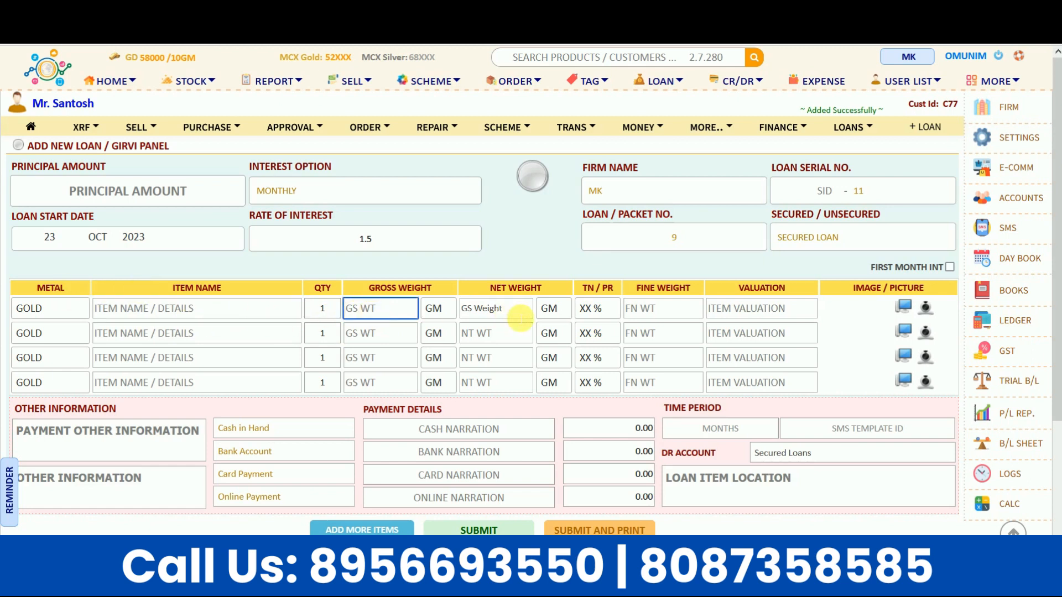
pyautogui.click(500, 308)
pyautogui.click(646, 313)
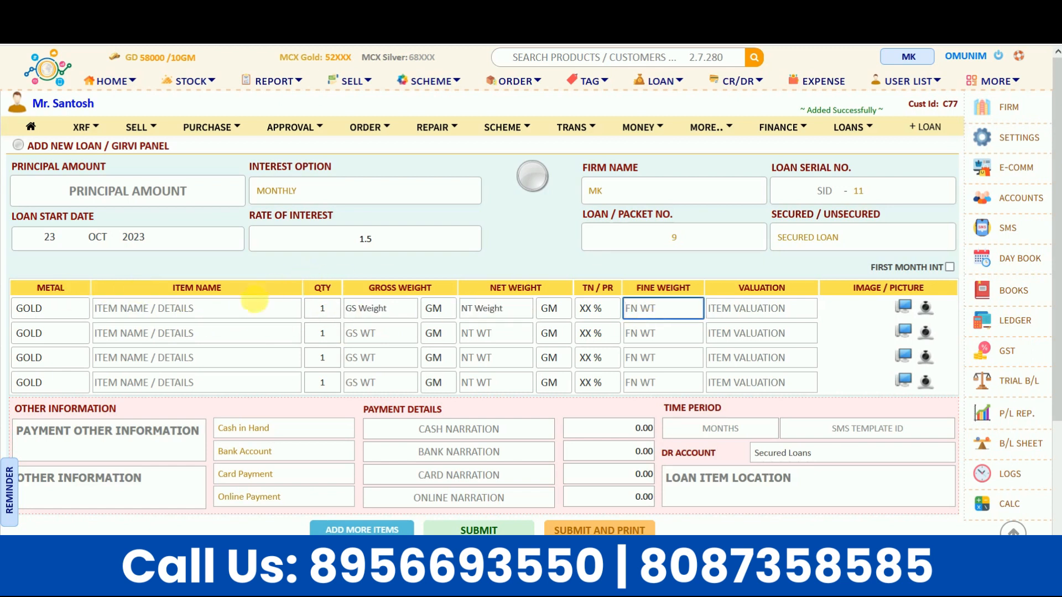
pyautogui.click(257, 307)
# Step: Enter a Ring item with 10 gross weight, 10 net weight and 75% purity
pyautogui.write('Ring')
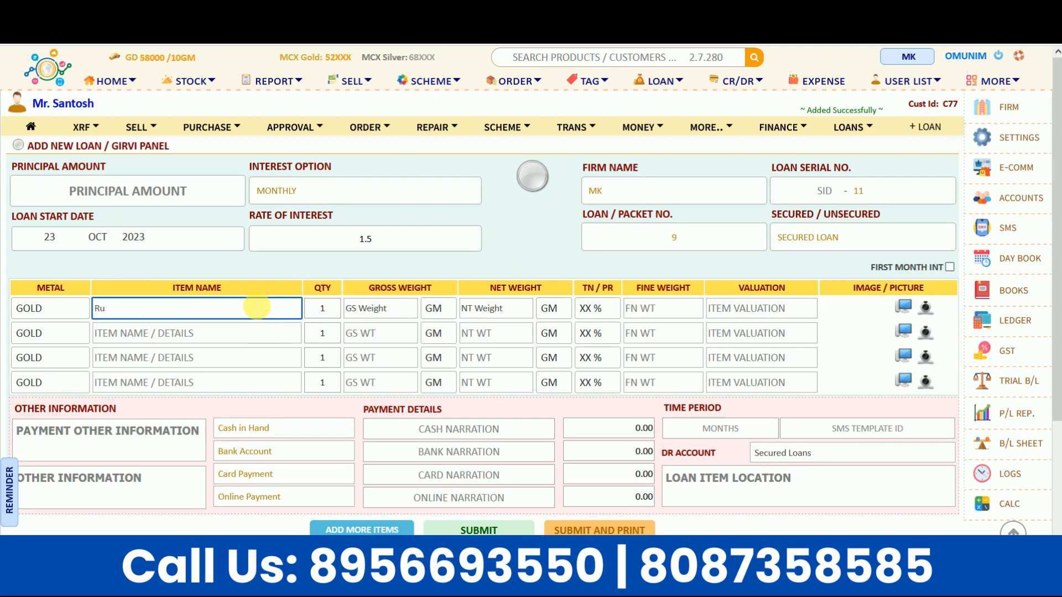
pyautogui.press('Tab')
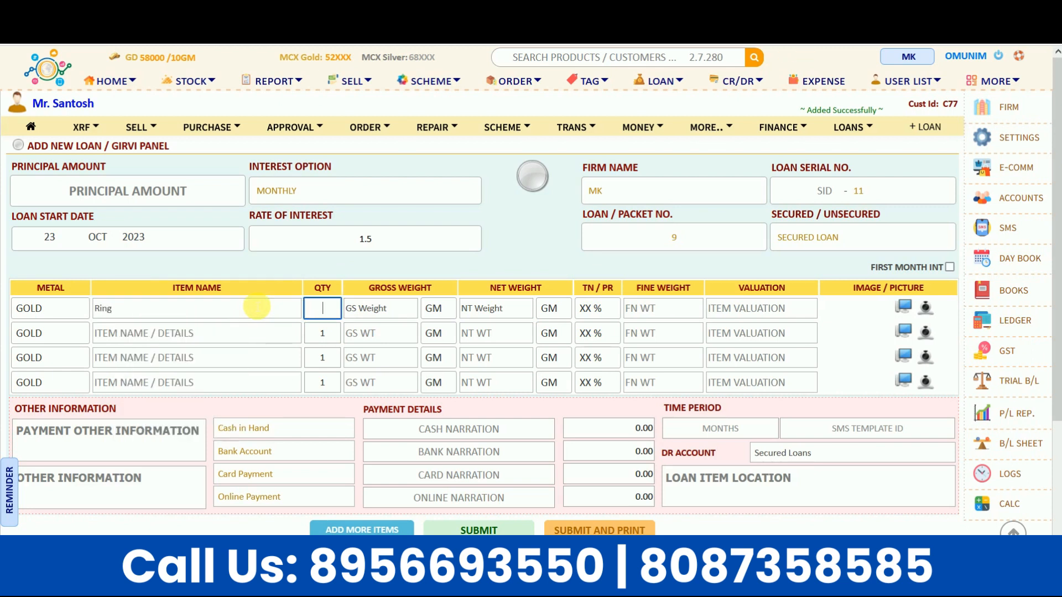
pyautogui.press('Tab')
pyautogui.write('10')
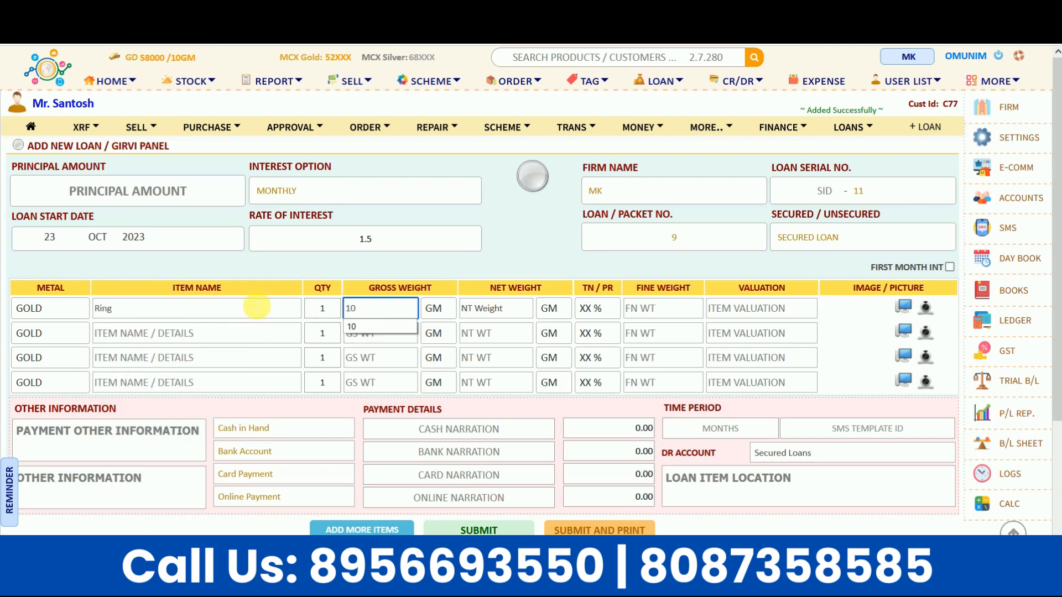
pyautogui.press('Tab')
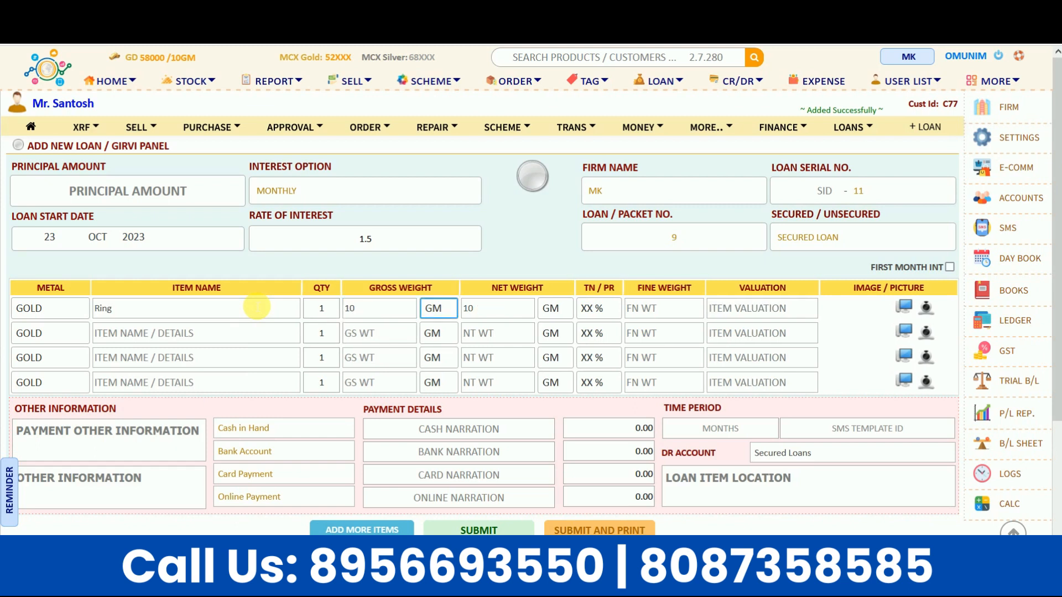
pyautogui.press('Tab')
pyautogui.write('10')
pyautogui.press('Tab')
pyautogui.press('Tab')
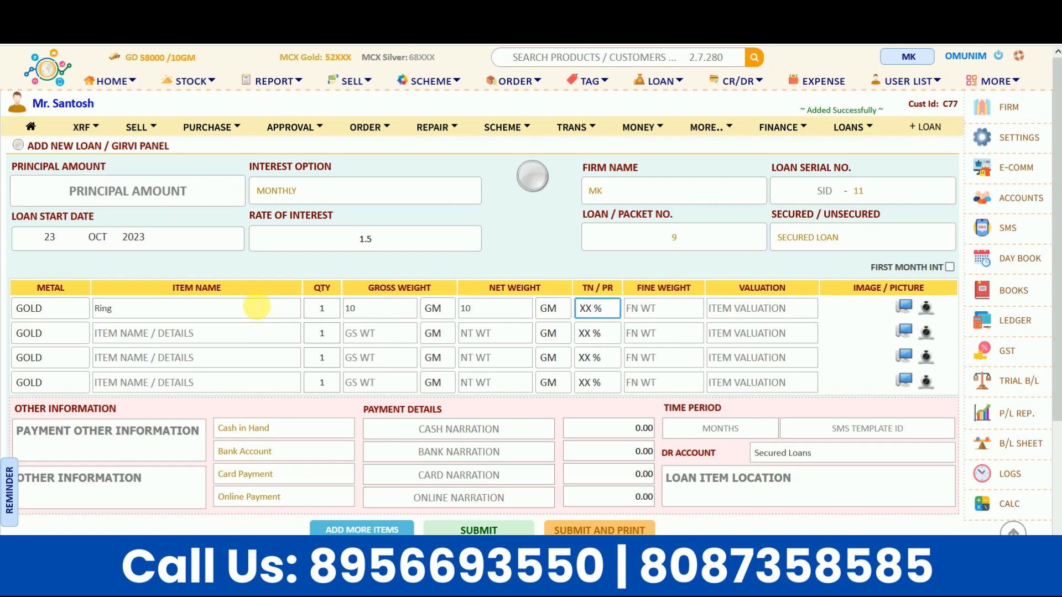
pyautogui.write('75')
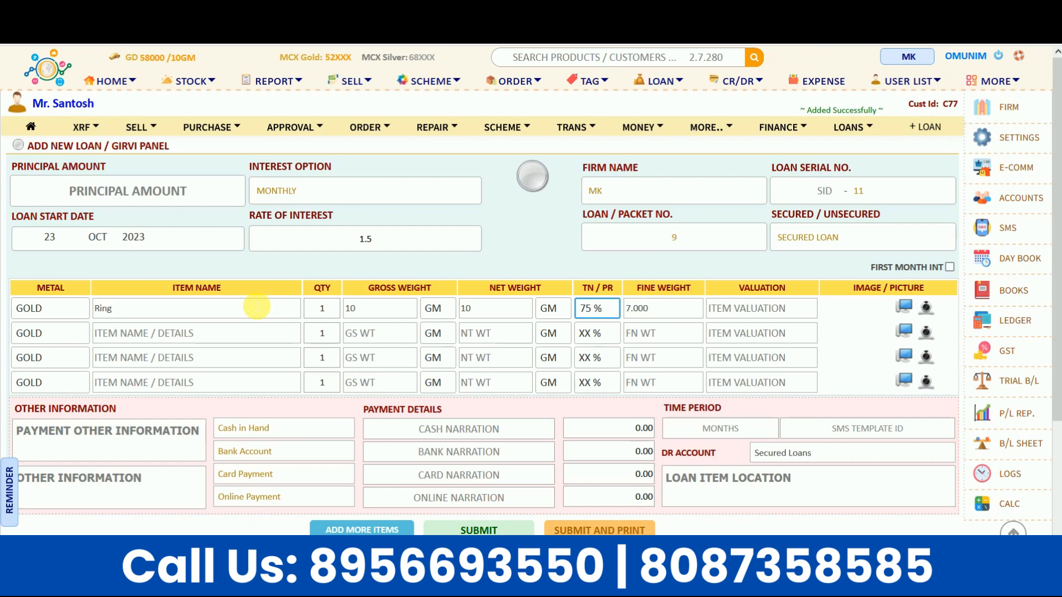
pyautogui.press('Tab')
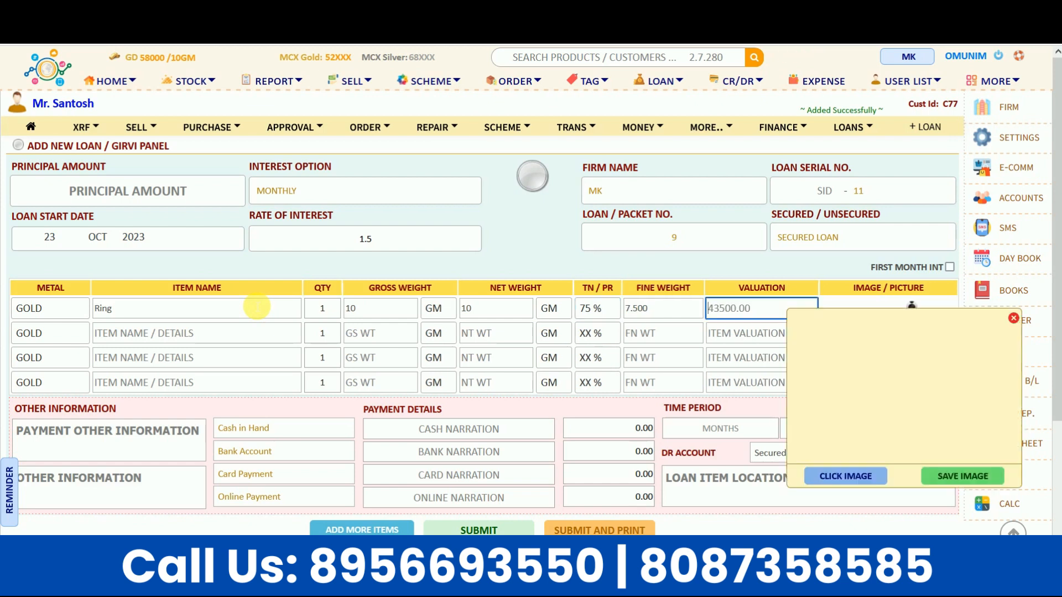
# Step: Close the item image popup and change the ring's valuation to 40000
pyautogui.click(1015, 320)
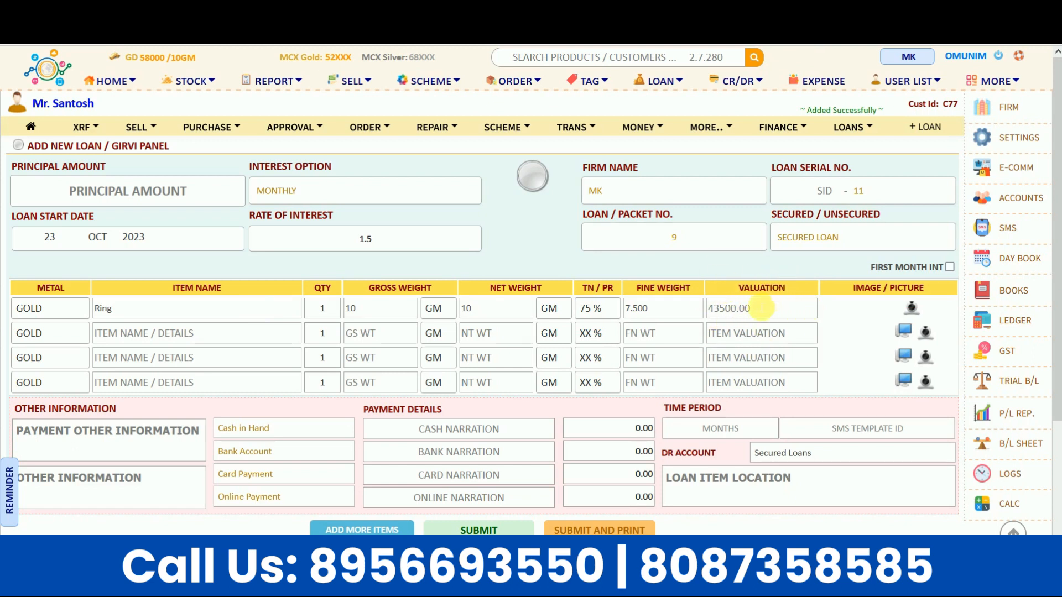
pyautogui.moveTo(757, 311)
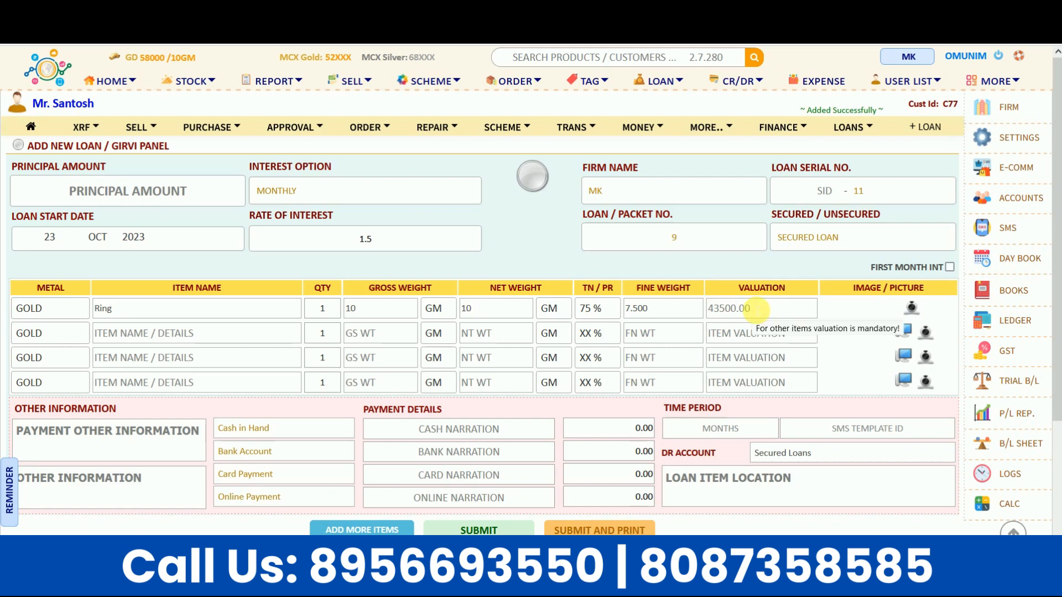
pyautogui.click(756, 311)
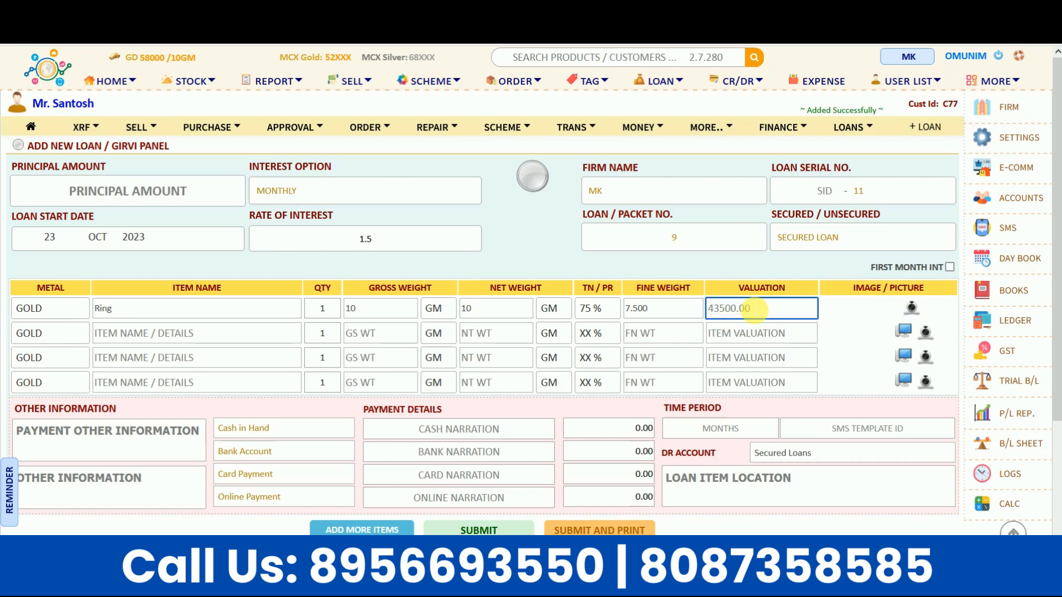
pyautogui.write('40')
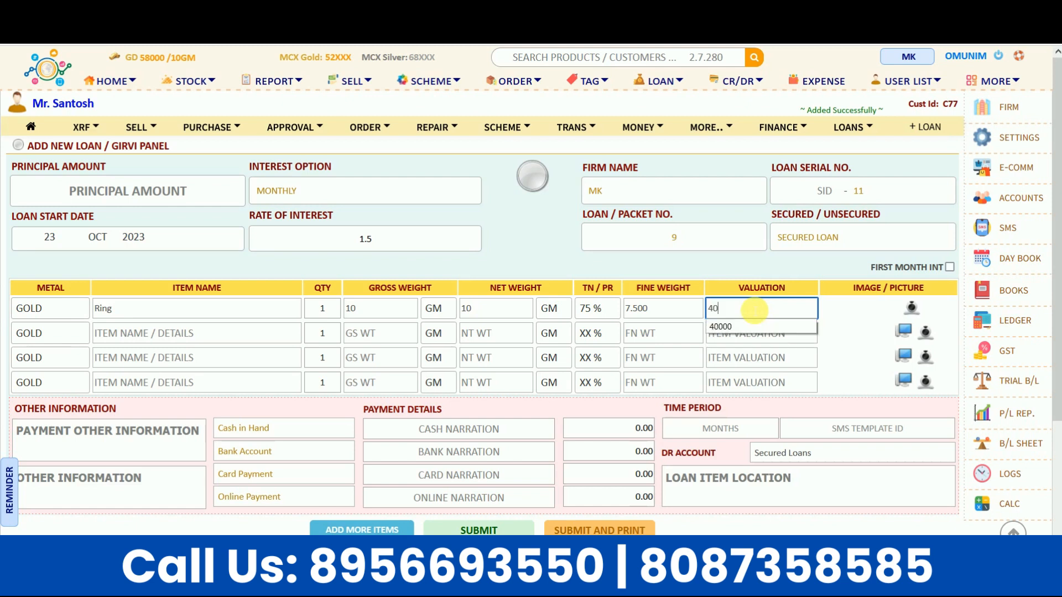
pyautogui.write('000')
pyautogui.click(749, 280)
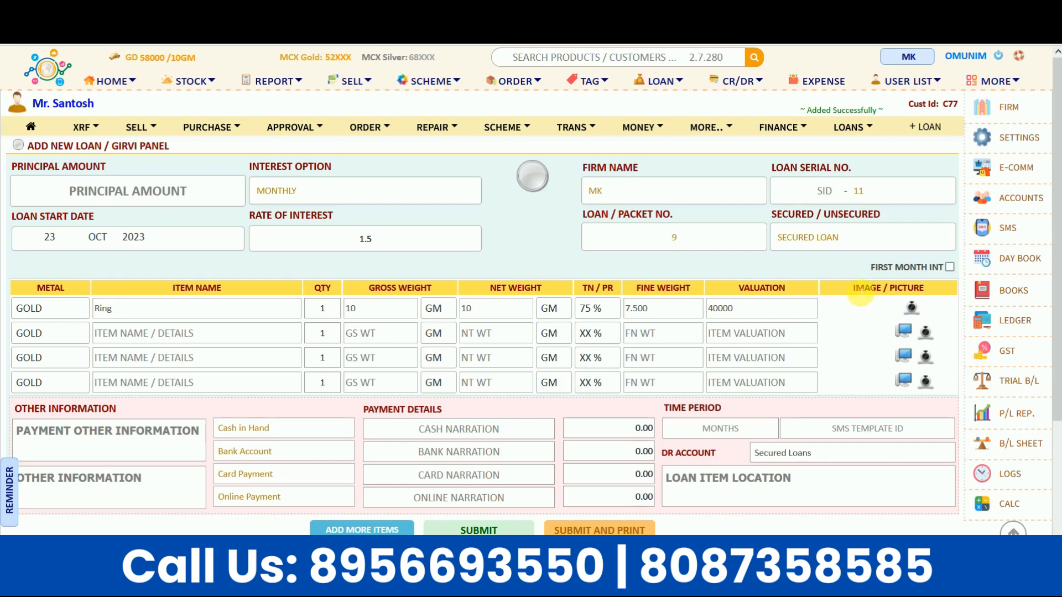
pyautogui.moveTo(860, 295); pyautogui.dragTo(921, 298)
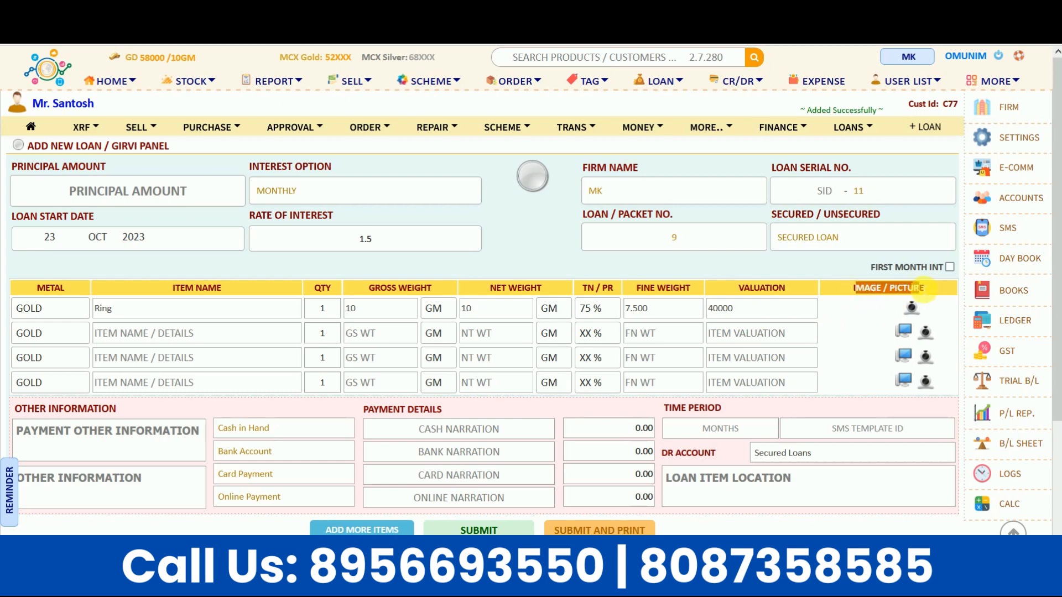
pyautogui.click(787, 274)
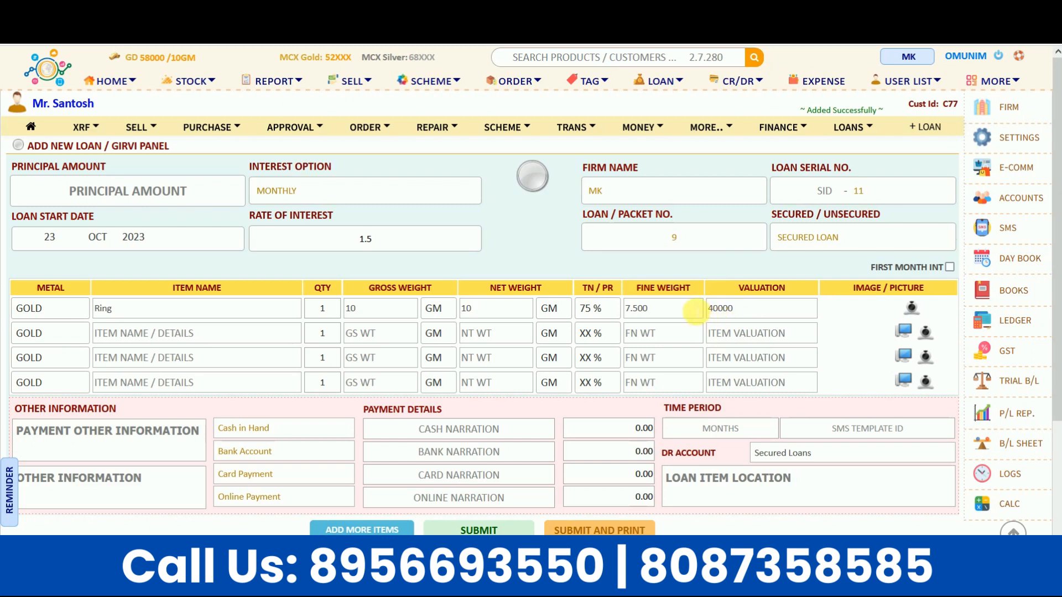
# Step: Enter a 35000 principal amount with Monthly interest at a 1.5 rate
pyautogui.click(120, 189)
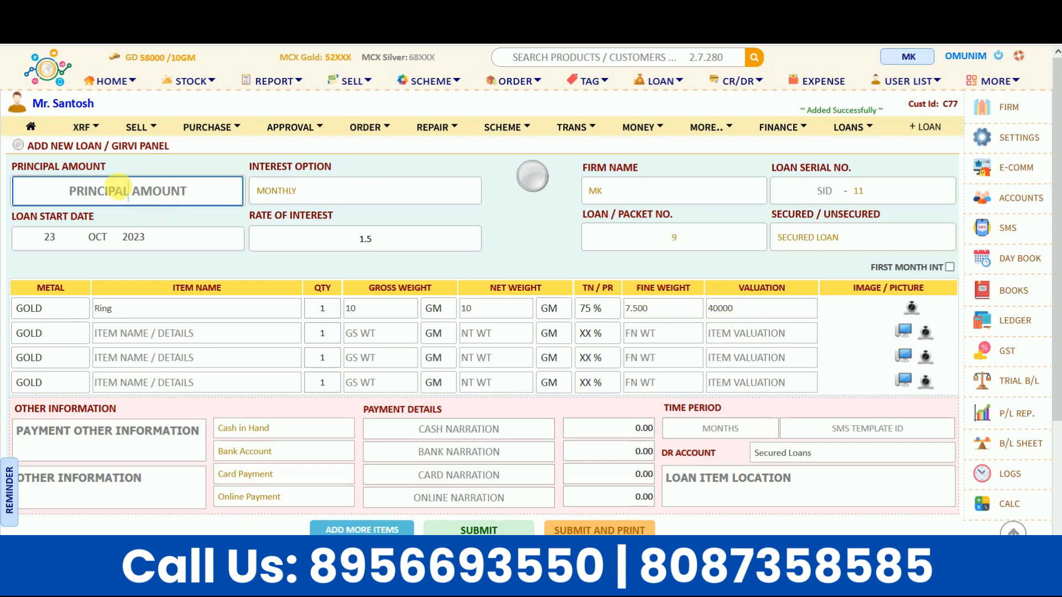
pyautogui.write('35000')
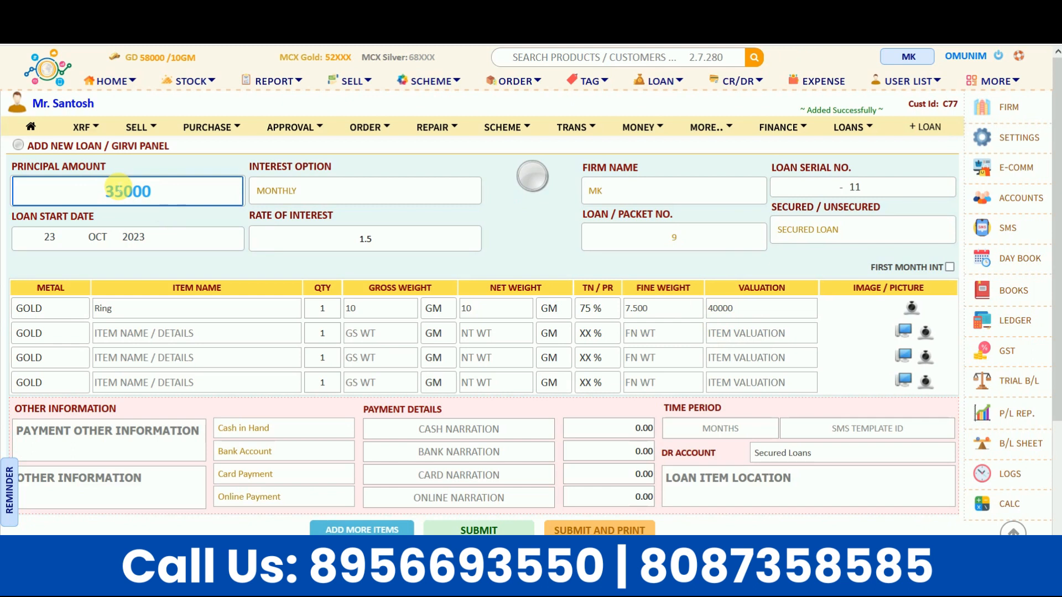
pyautogui.click(250, 274)
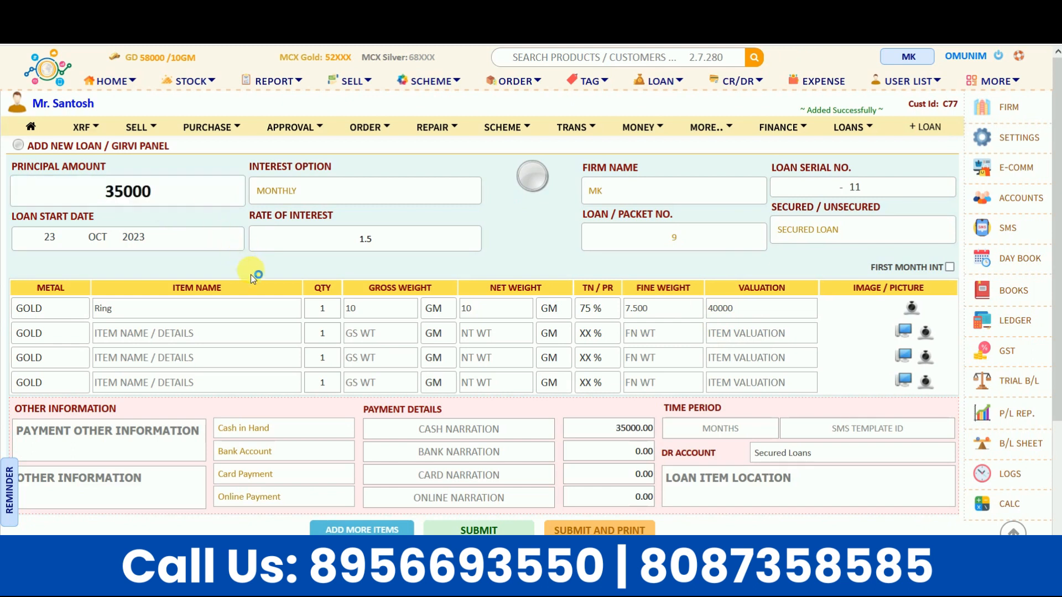
pyautogui.click(307, 194)
pyautogui.click(308, 194)
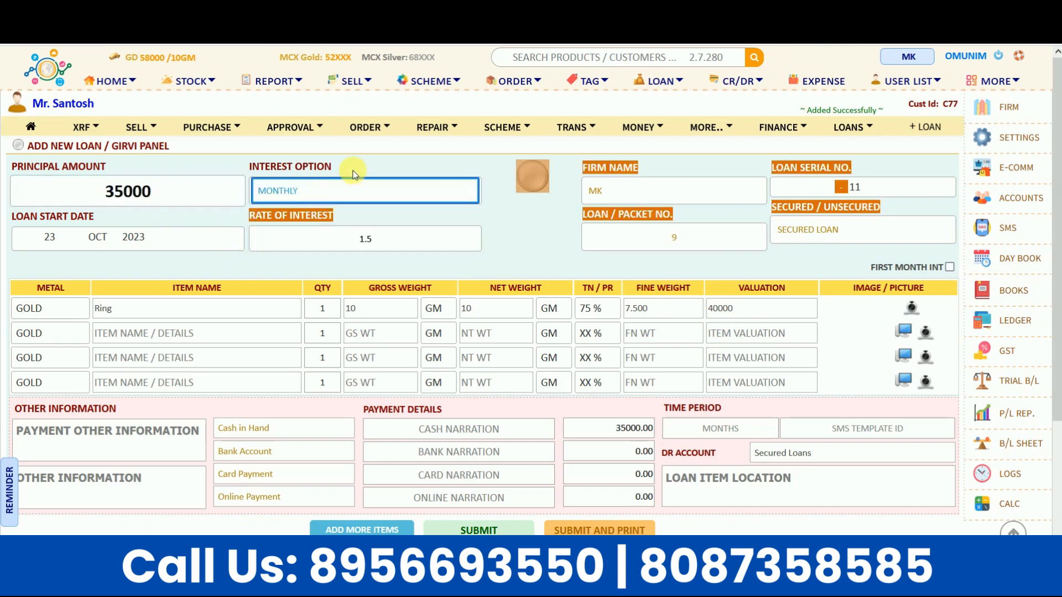
pyautogui.click(330, 191)
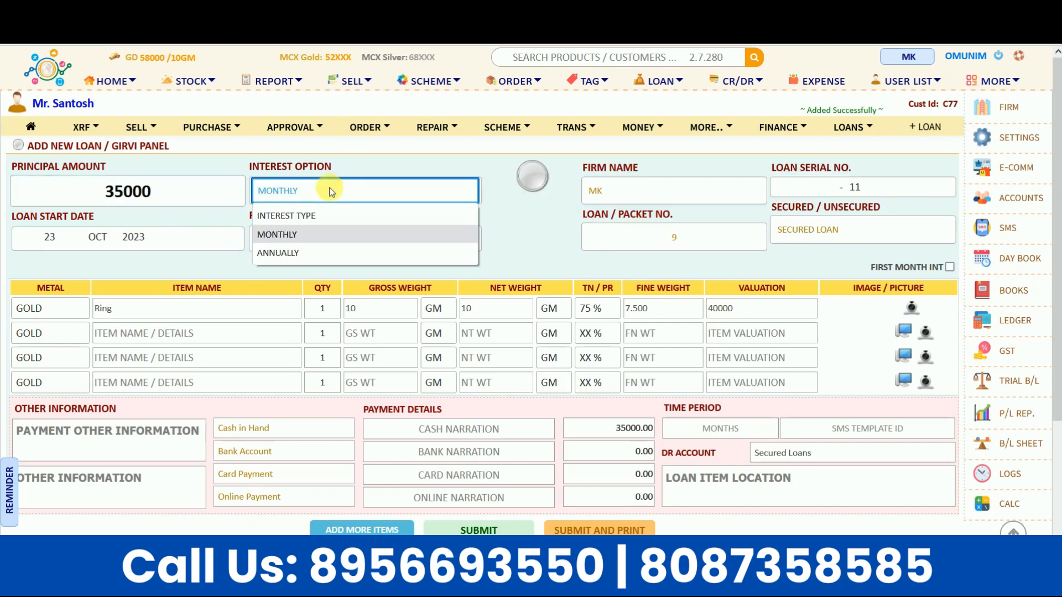
pyautogui.click(299, 244)
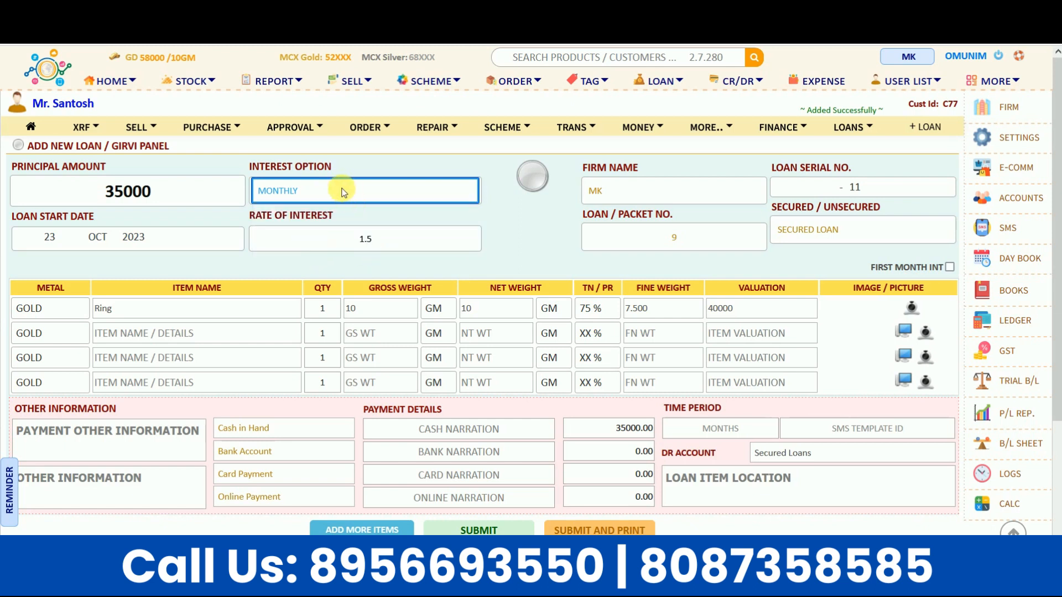
pyautogui.click(380, 239)
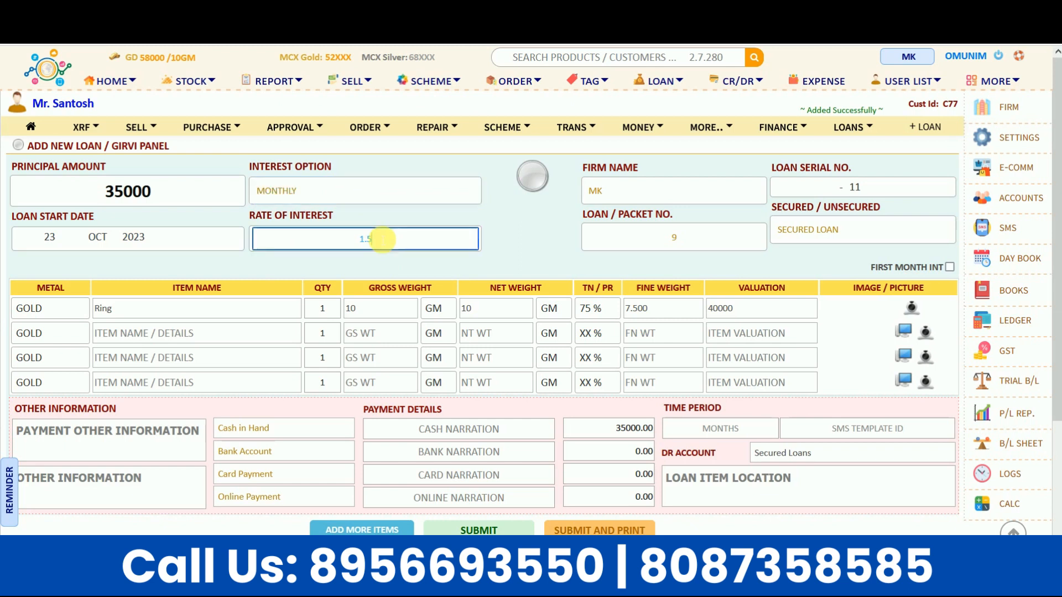
pyautogui.click(343, 273)
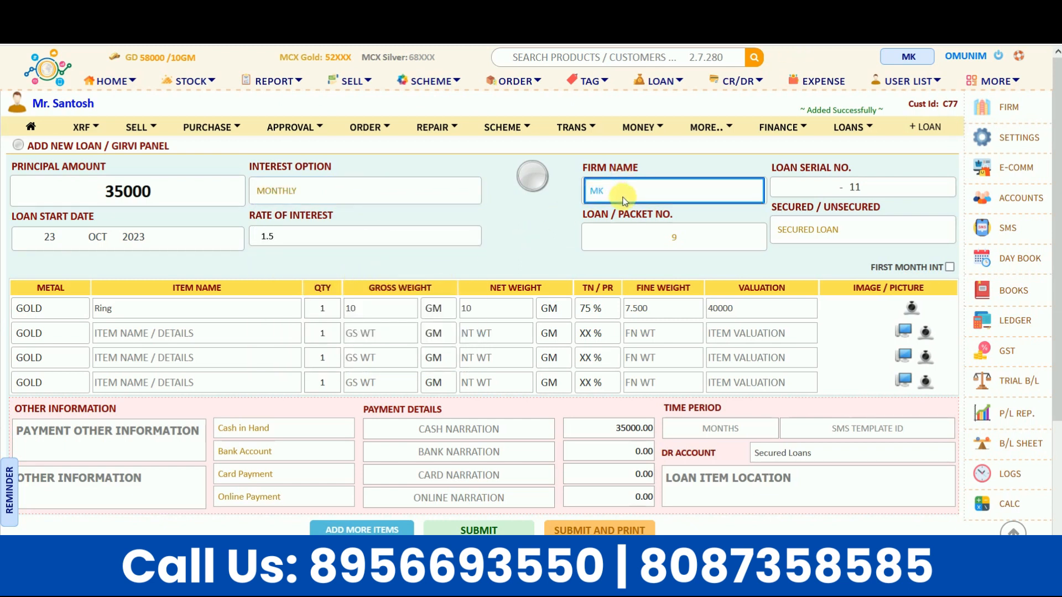
# Step: Keep the loan type as Secured and leave First Month Interest unchecked
pyautogui.click(789, 191)
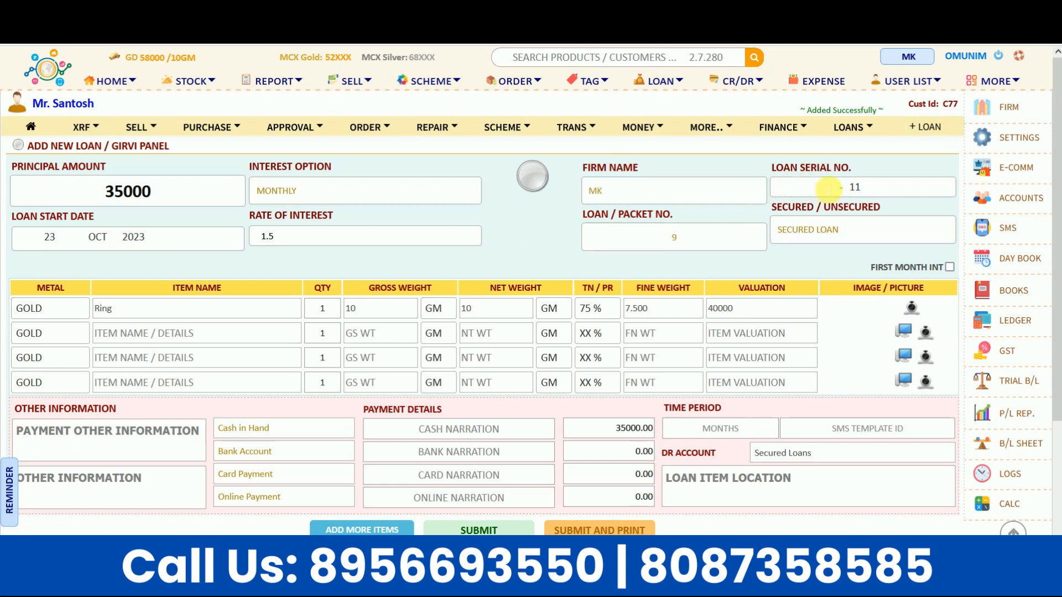
pyautogui.click(665, 239)
pyautogui.click(660, 257)
pyautogui.click(850, 232)
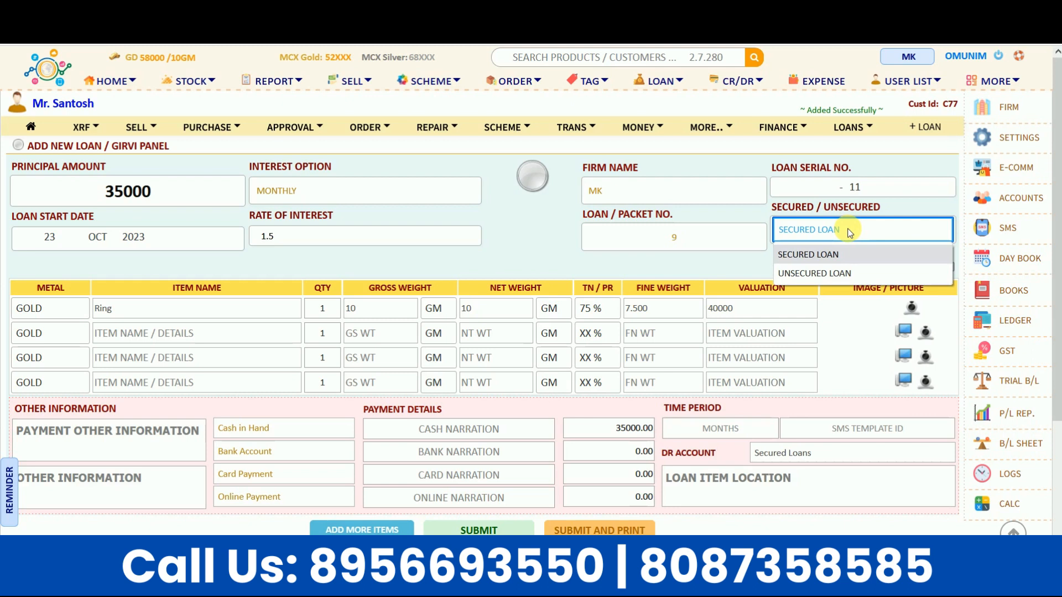
pyautogui.click(842, 255)
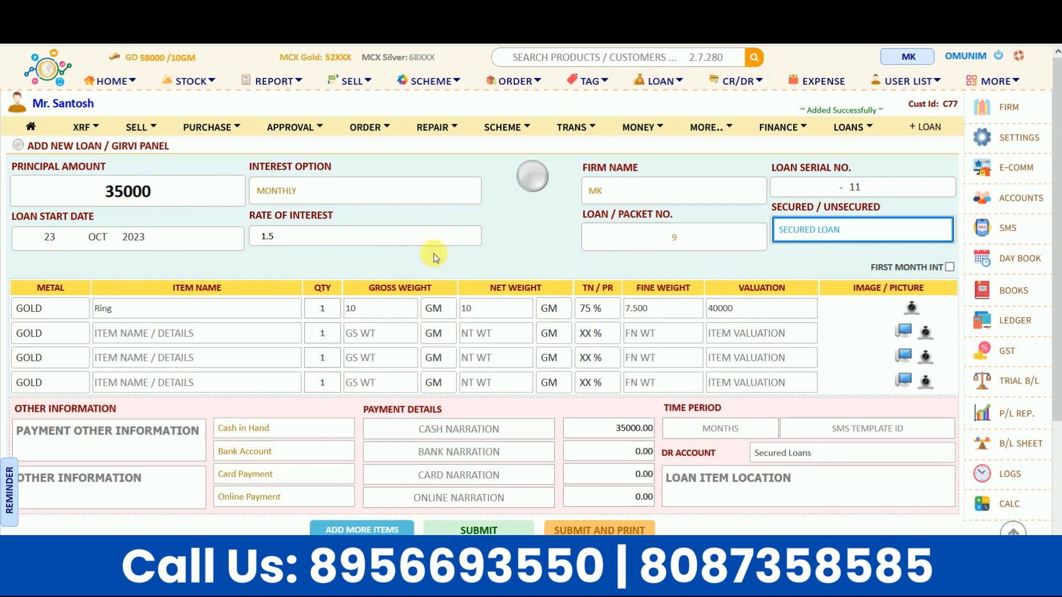
pyautogui.click(854, 230)
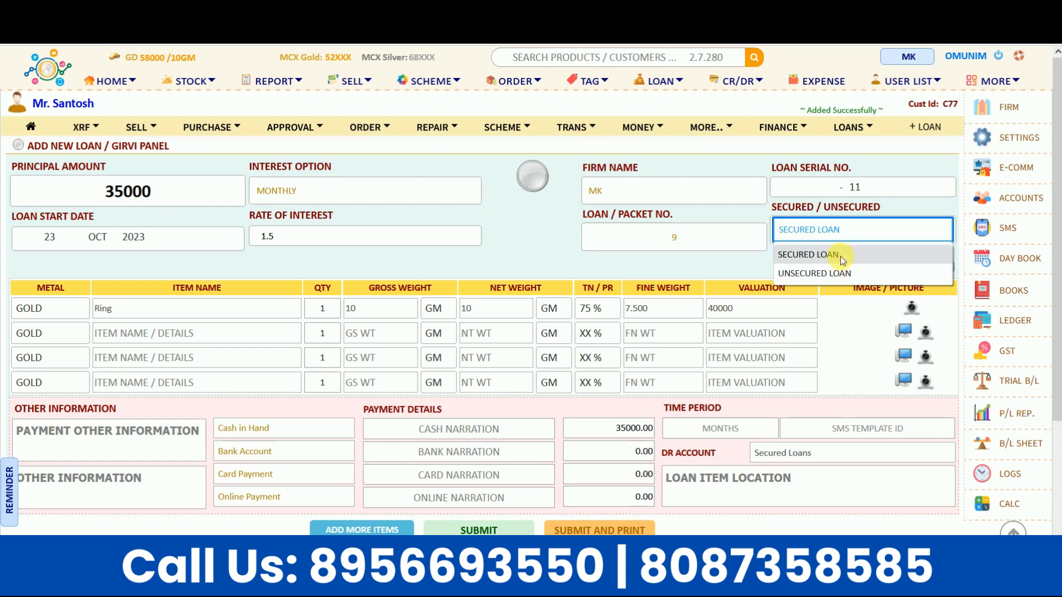
pyautogui.click(841, 255)
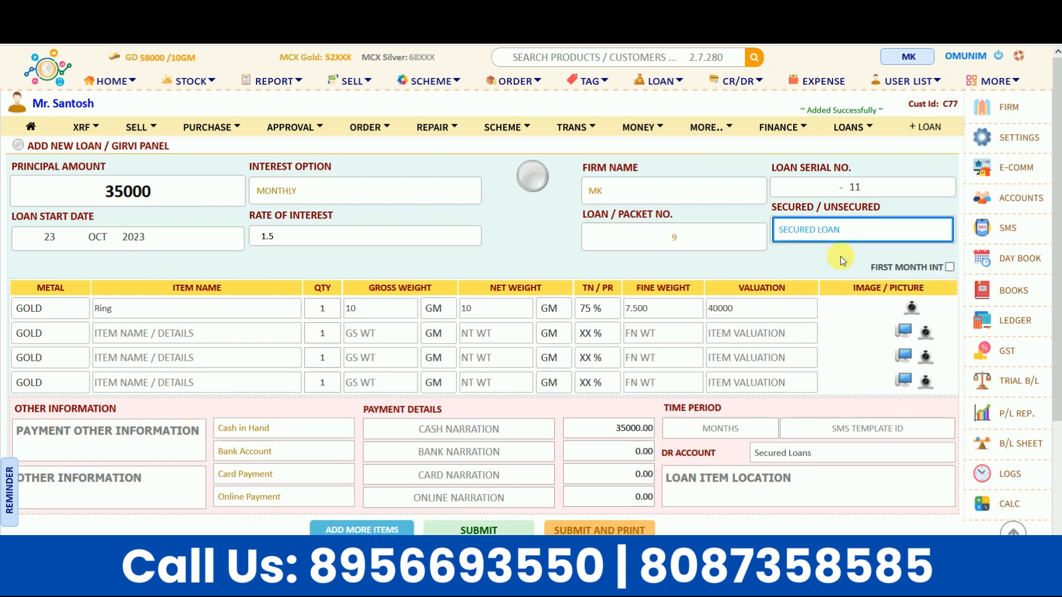
pyautogui.click(840, 257)
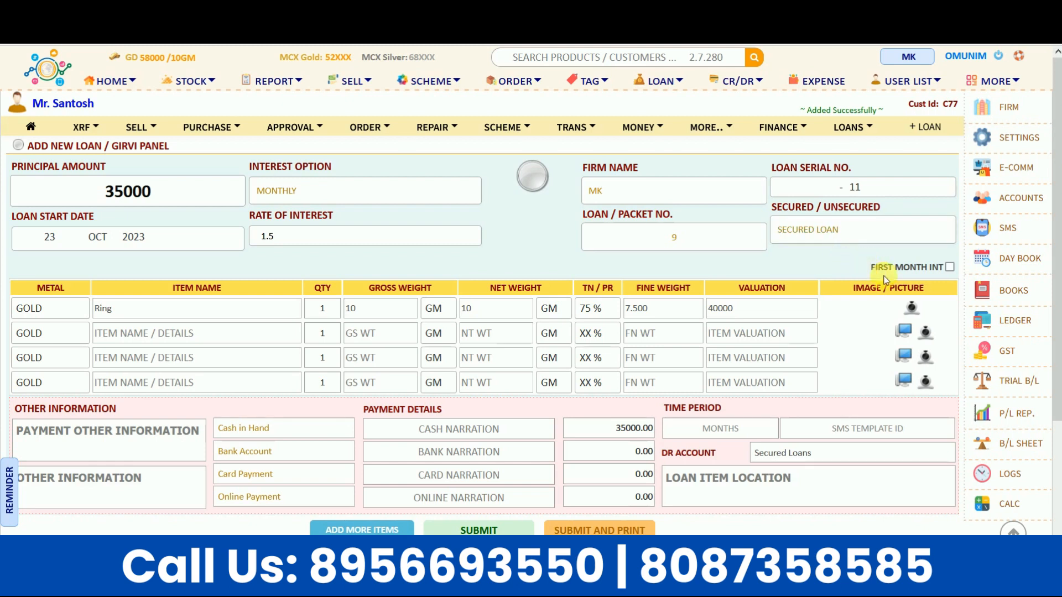
pyautogui.click(949, 268)
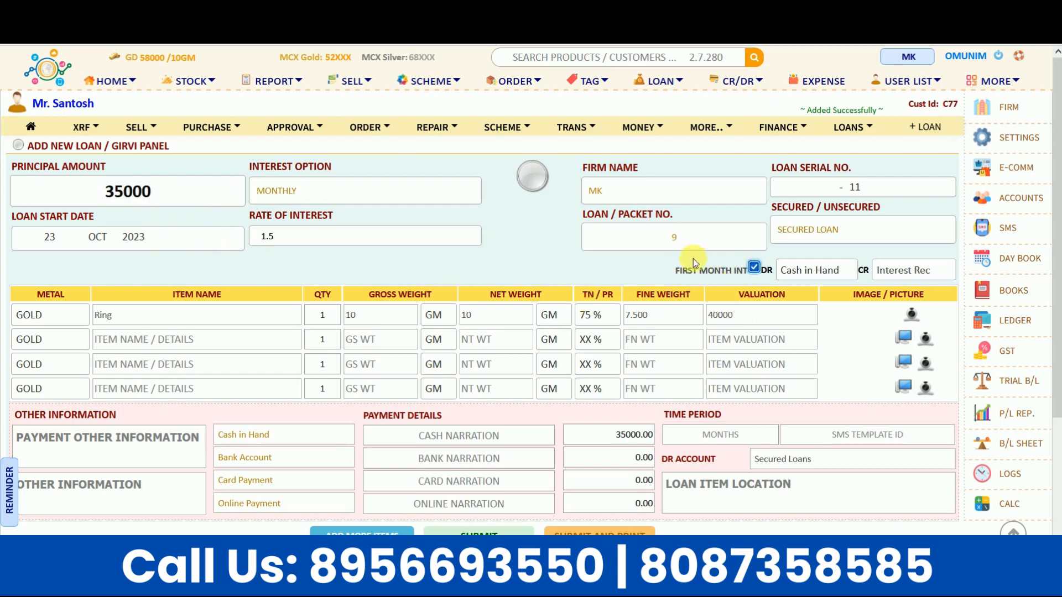
pyautogui.click(753, 270)
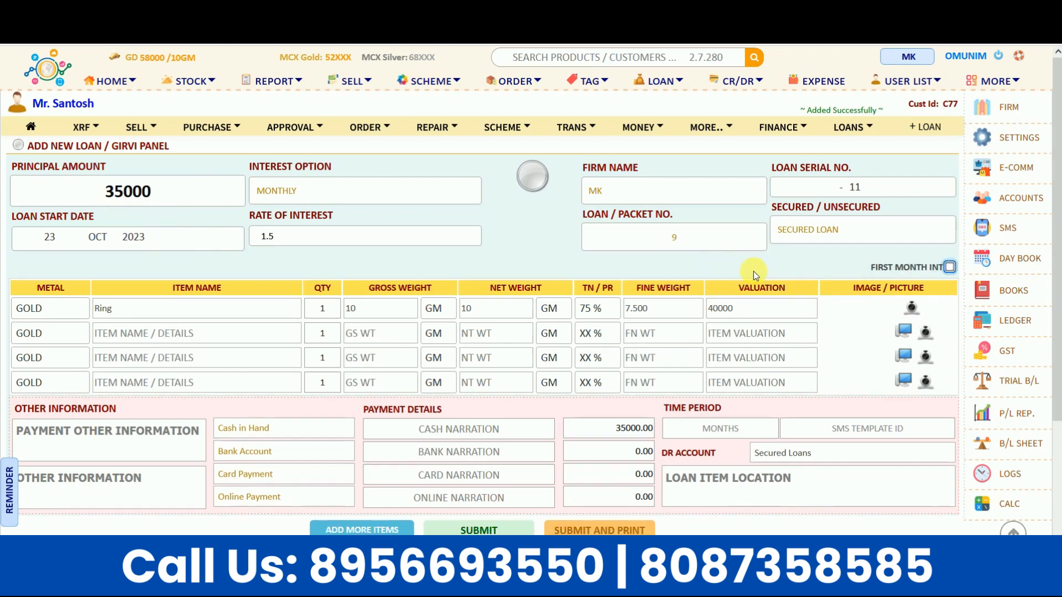
# Step: Enter 6 in Months and Locker as Loan Item Location, then submit the loan
pyautogui.scroll(-3, 728, 269)
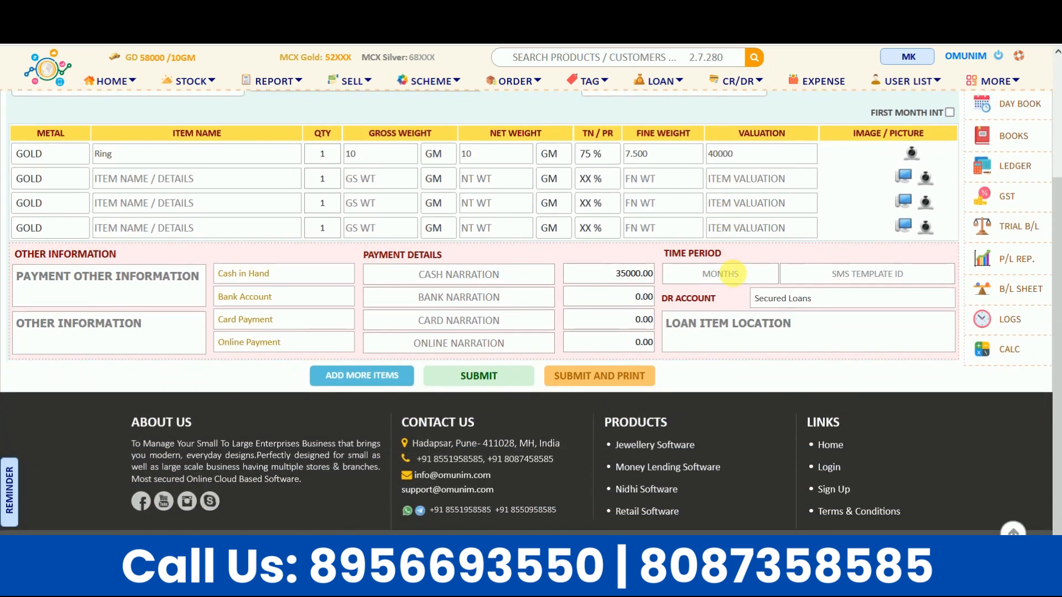
pyautogui.click(726, 277)
pyautogui.write('6')
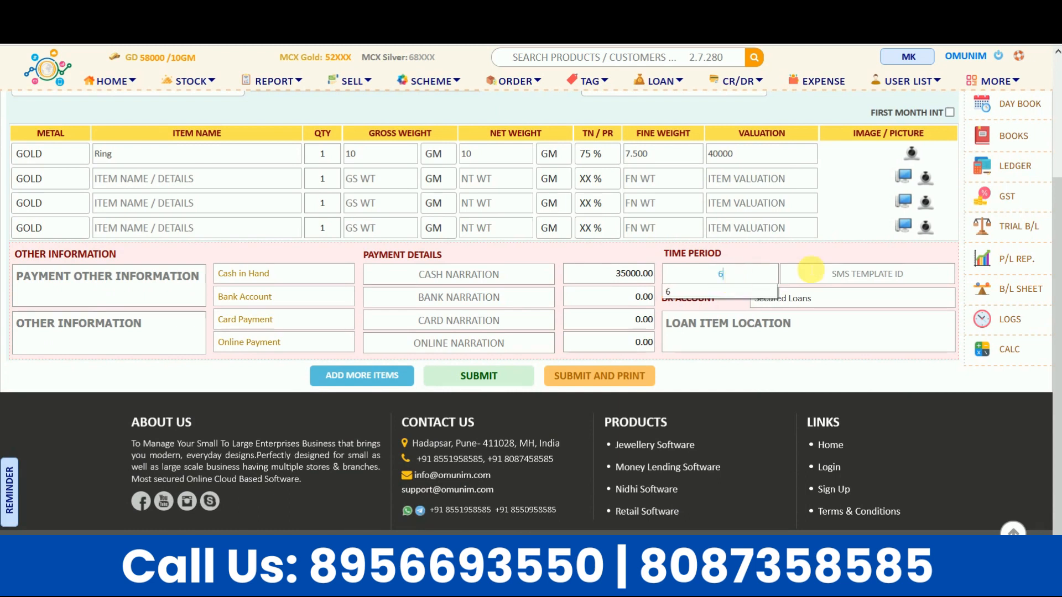
pyautogui.click(823, 275)
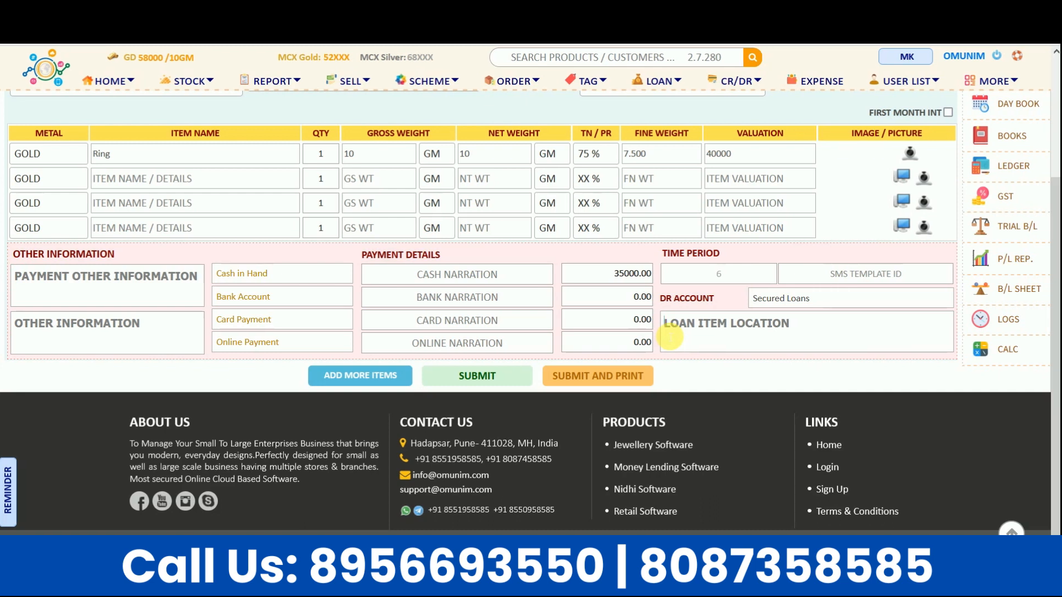
pyautogui.write('Locker')
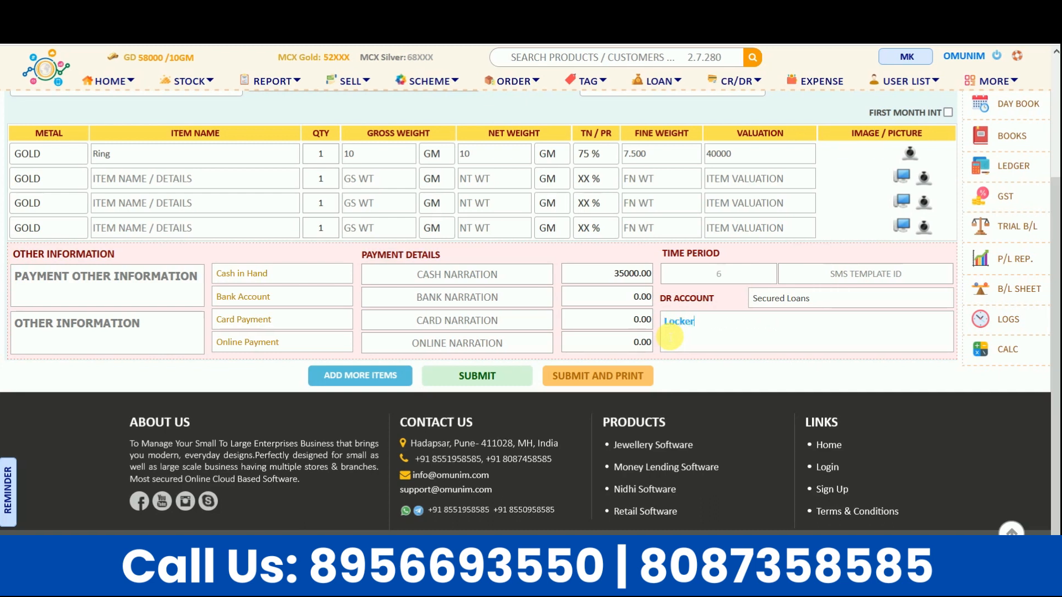
pyautogui.click(720, 383)
pyautogui.click(492, 383)
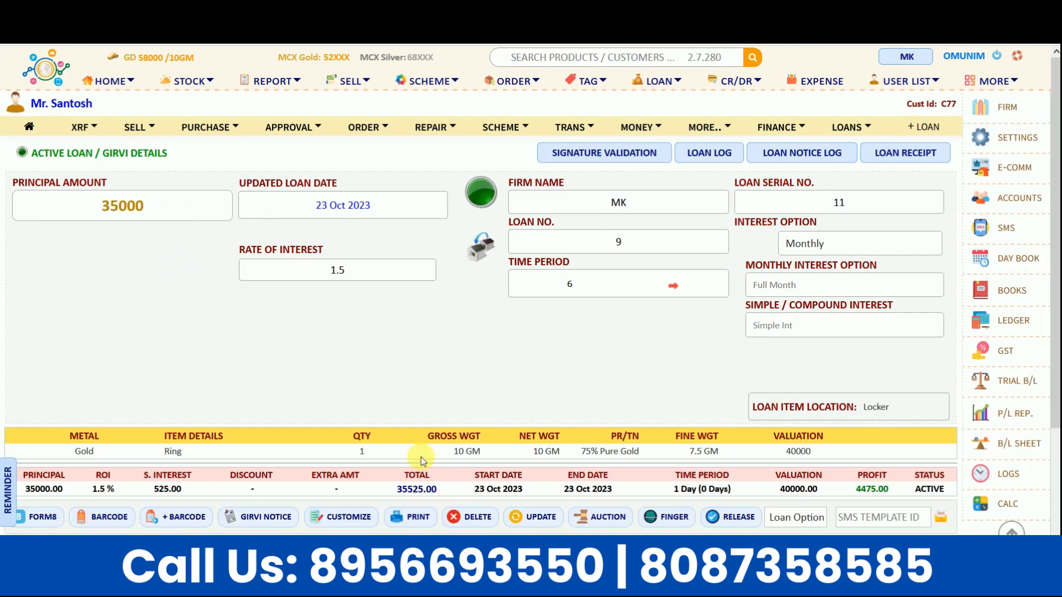
# Step: Scroll the Active Loan details to review the ring row and the 4475.00 profit figure
pyautogui.scroll(-1, 426, 387)
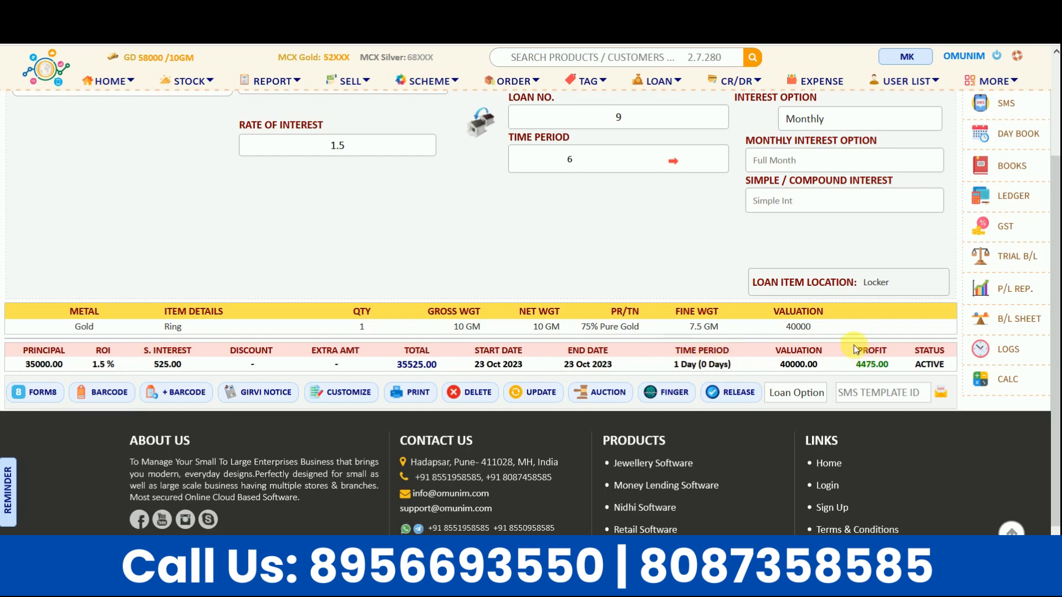
pyautogui.moveTo(856, 349); pyautogui.dragTo(888, 365)
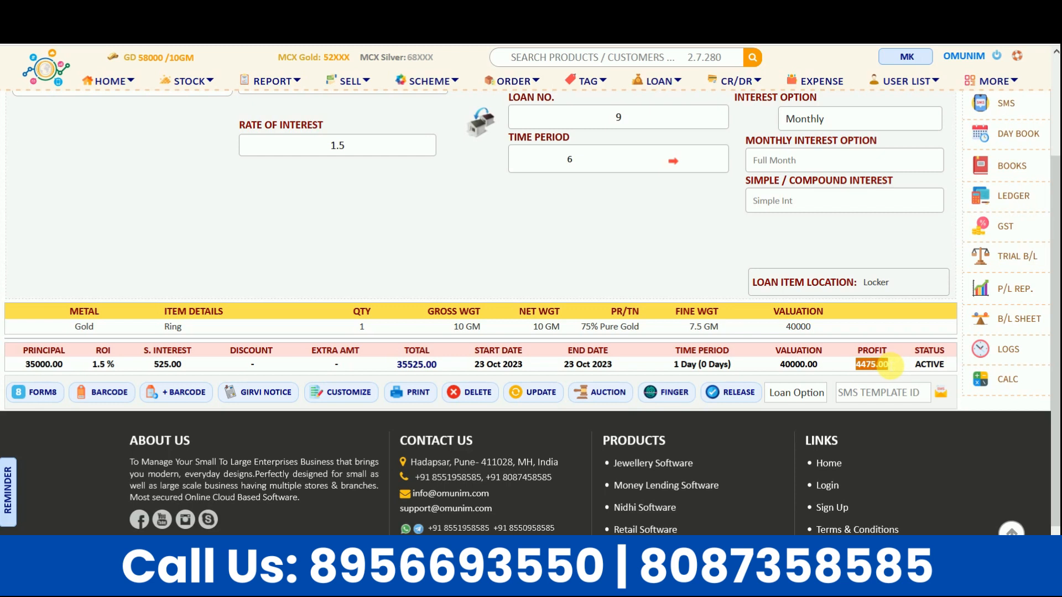
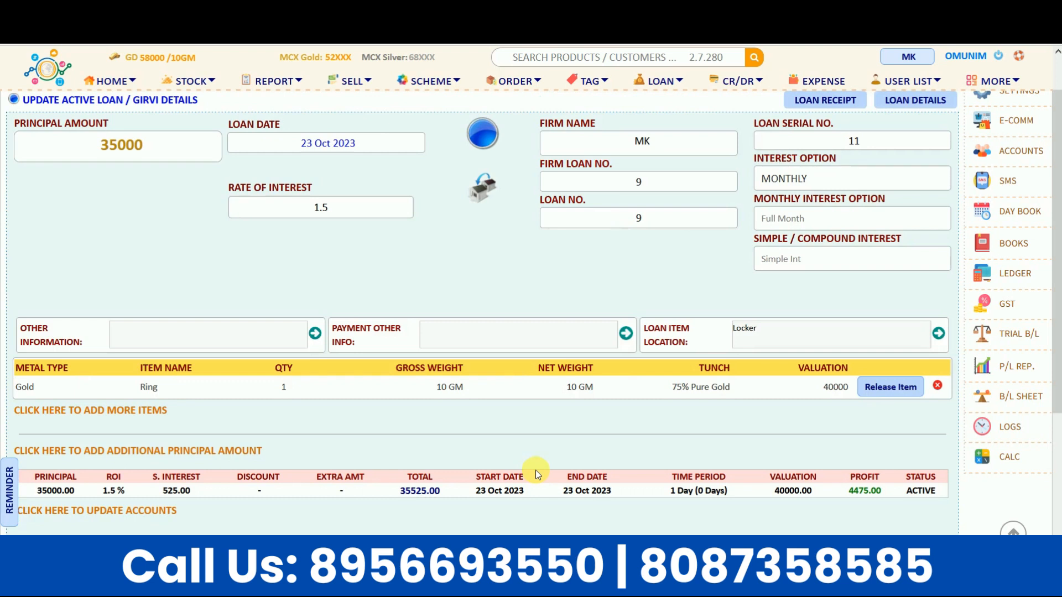
# Step: Scroll down the Update Active Loan page to the Ring item list and Add More Items link
pyautogui.scroll(-1, 535, 470)
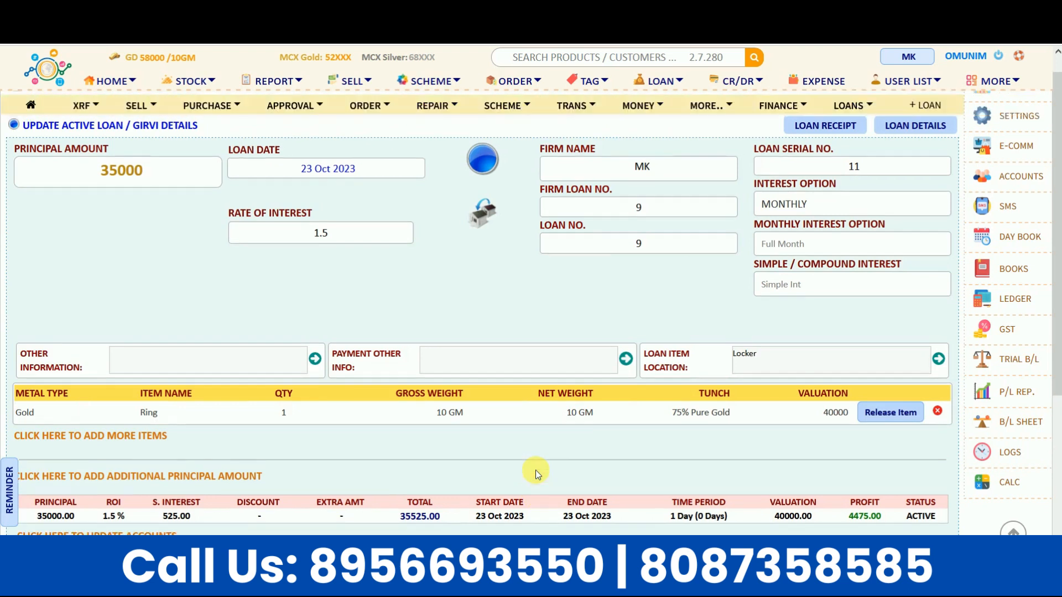
pyautogui.scroll(-3, 535, 470)
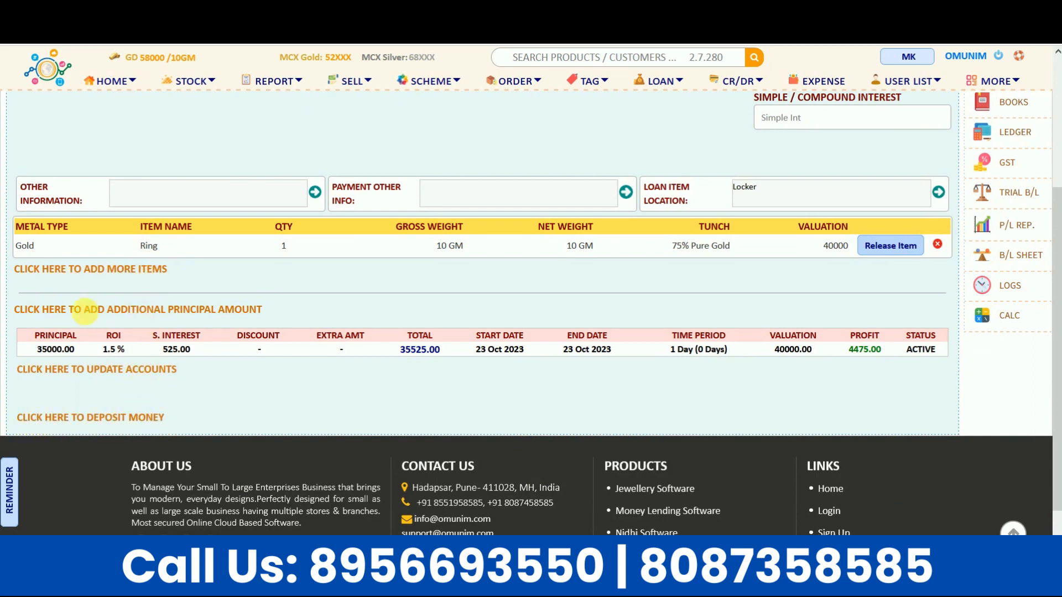
# Step: Add a Chain item with 10 GM gross weight and 75 tunch, valued 43500, to the loan
pyautogui.click(131, 270)
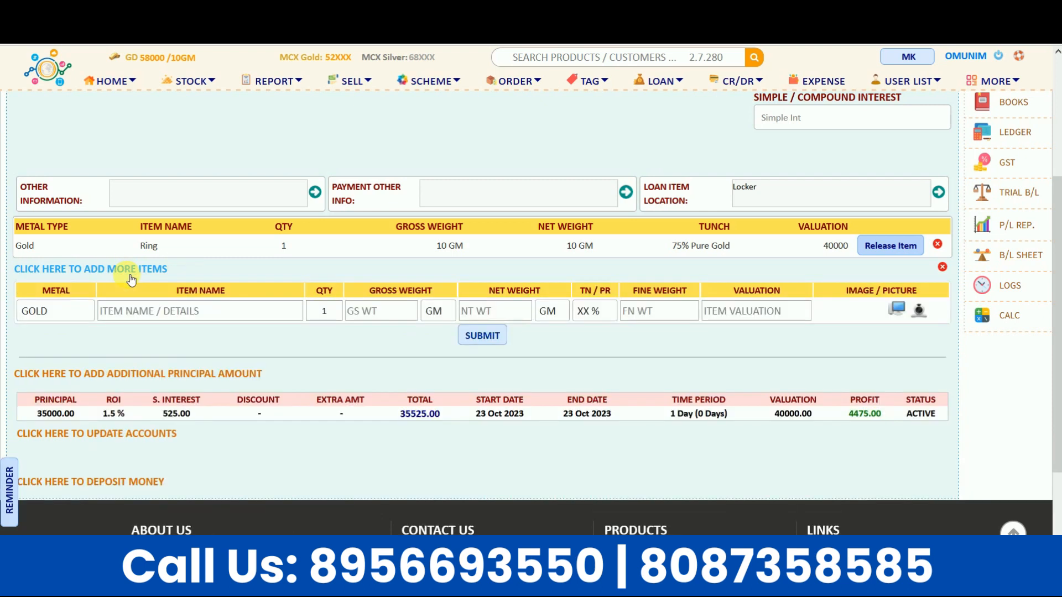
pyautogui.click(141, 312)
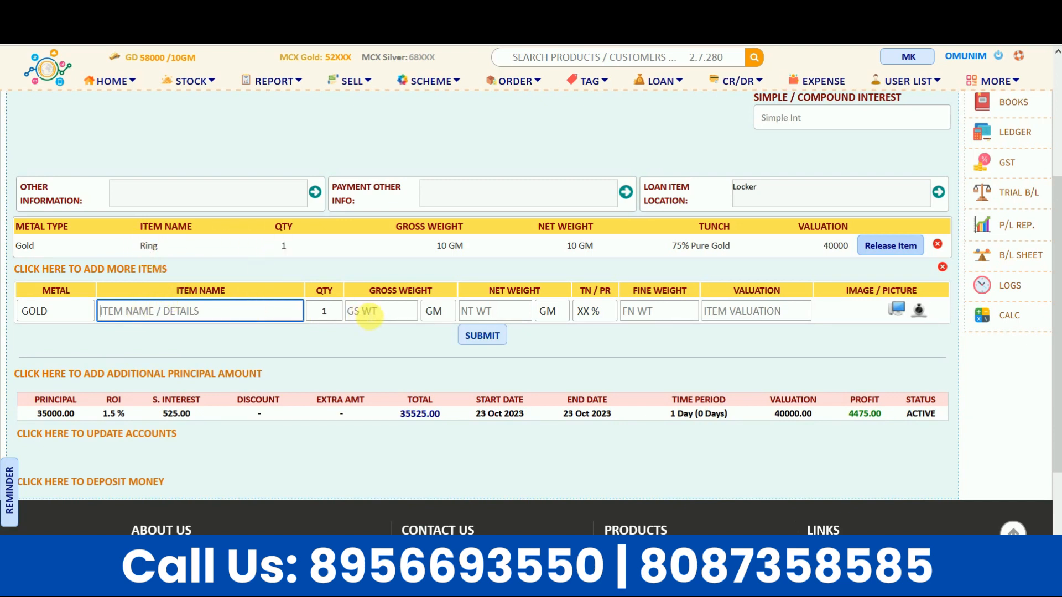
pyautogui.click(366, 311)
pyautogui.click(210, 319)
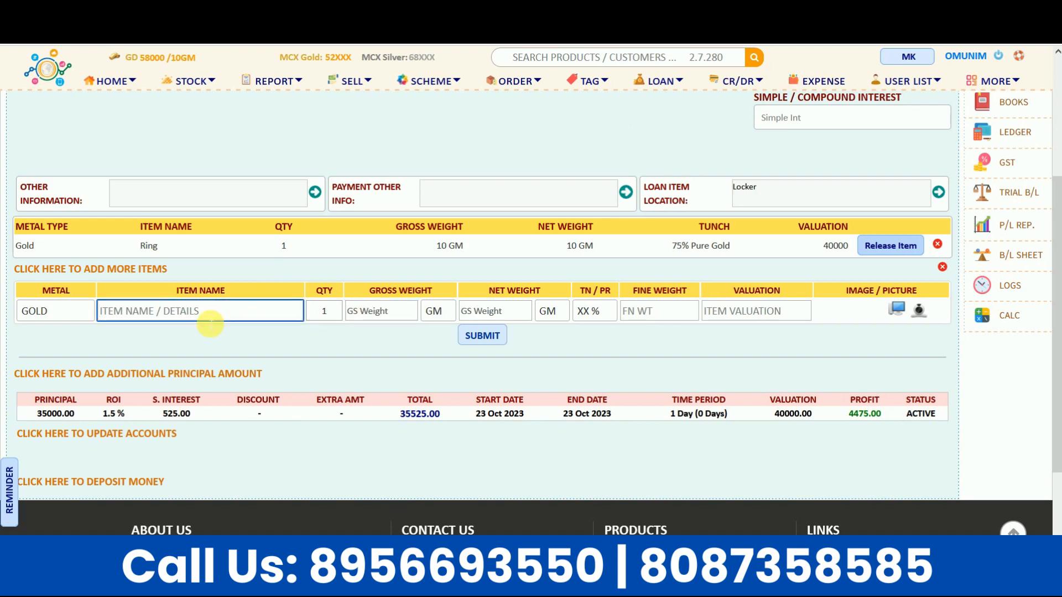
pyautogui.write('Chain')
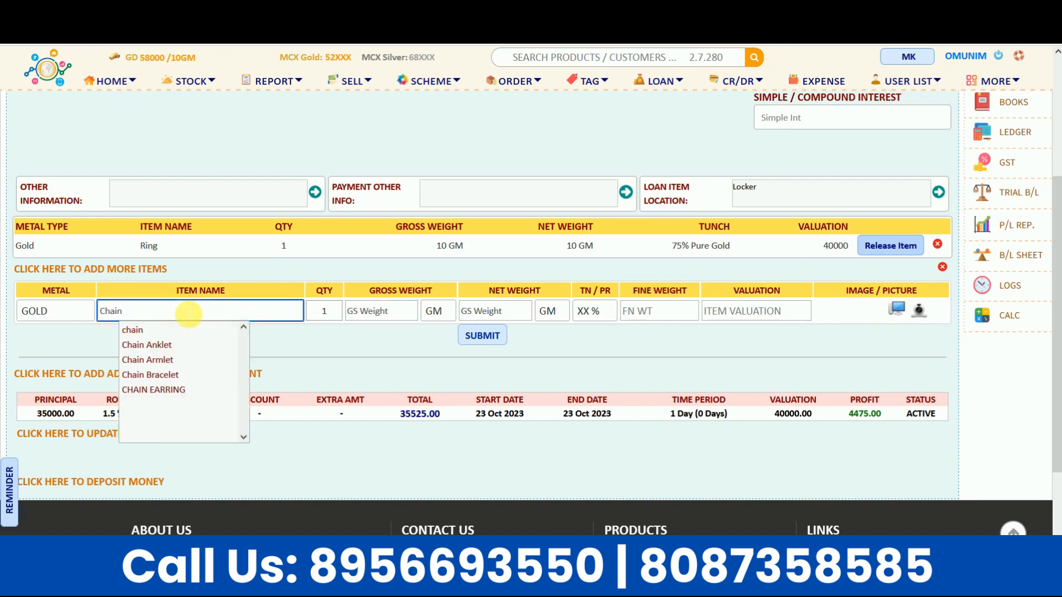
pyautogui.press('Tab')
pyautogui.write('10')
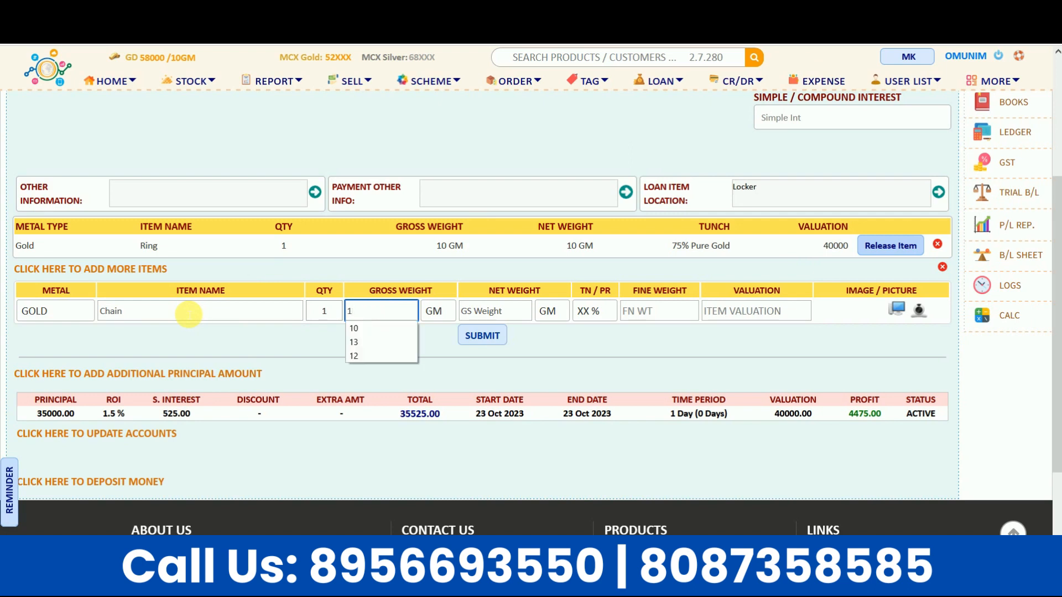
pyautogui.press('Tab')
pyautogui.press('Tab')
pyautogui.press('Tab')
pyautogui.press('Tab')
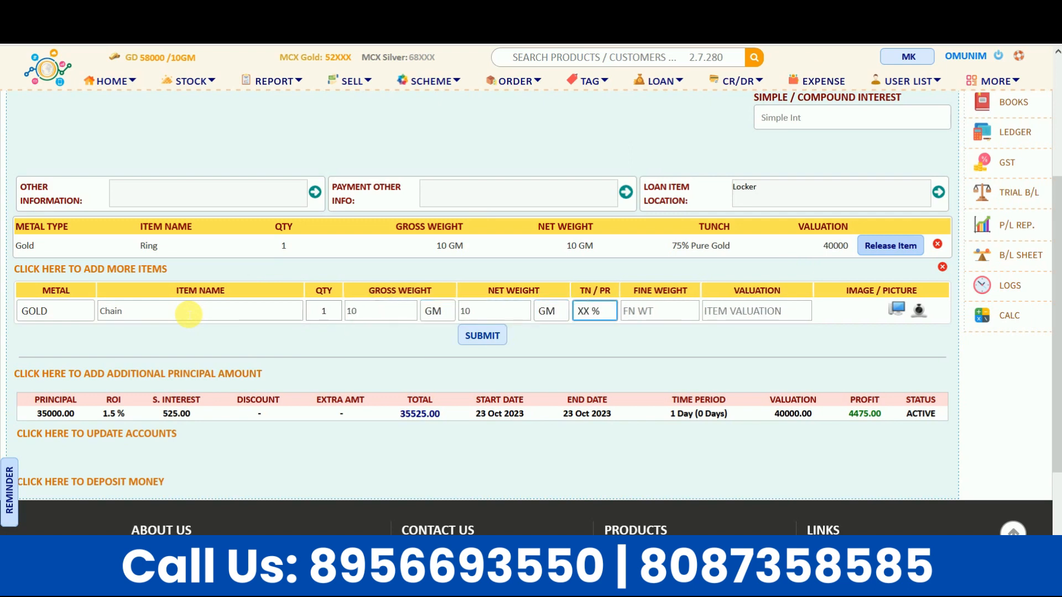
pyautogui.write('75')
pyautogui.press('Tab')
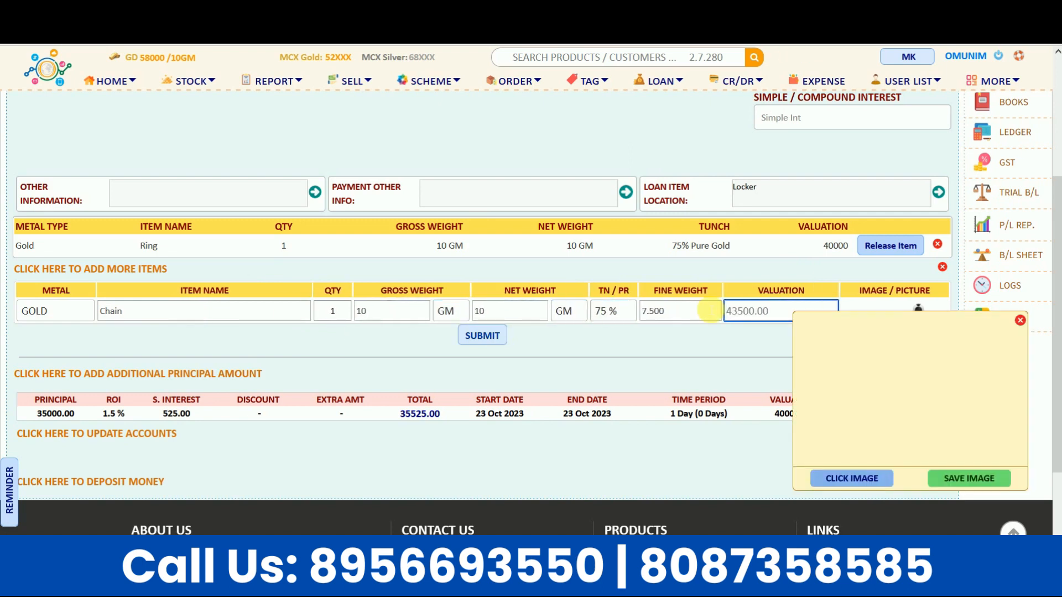
pyautogui.click(1020, 320)
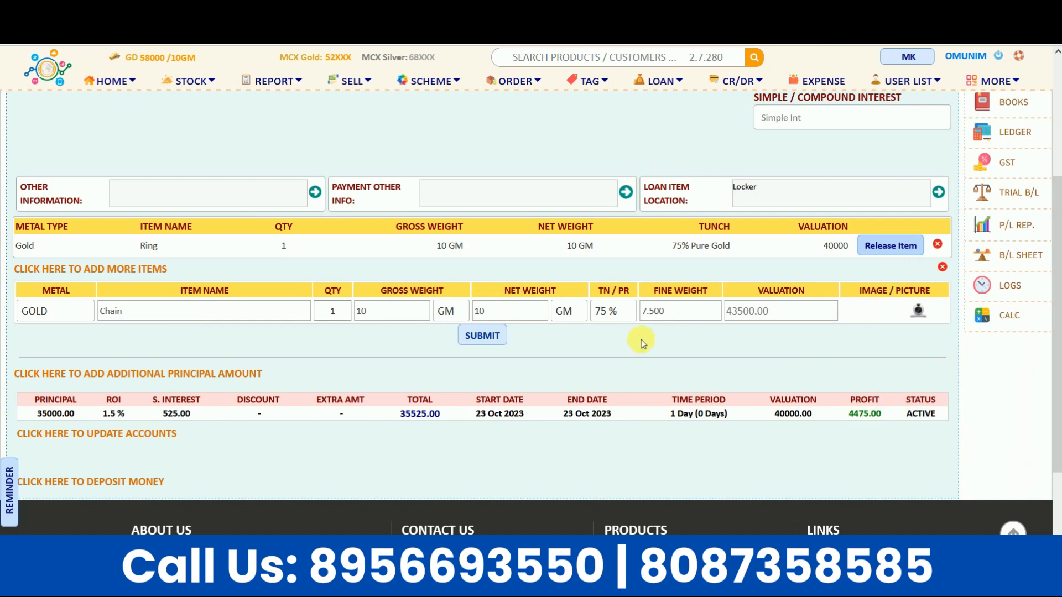
pyautogui.click(483, 338)
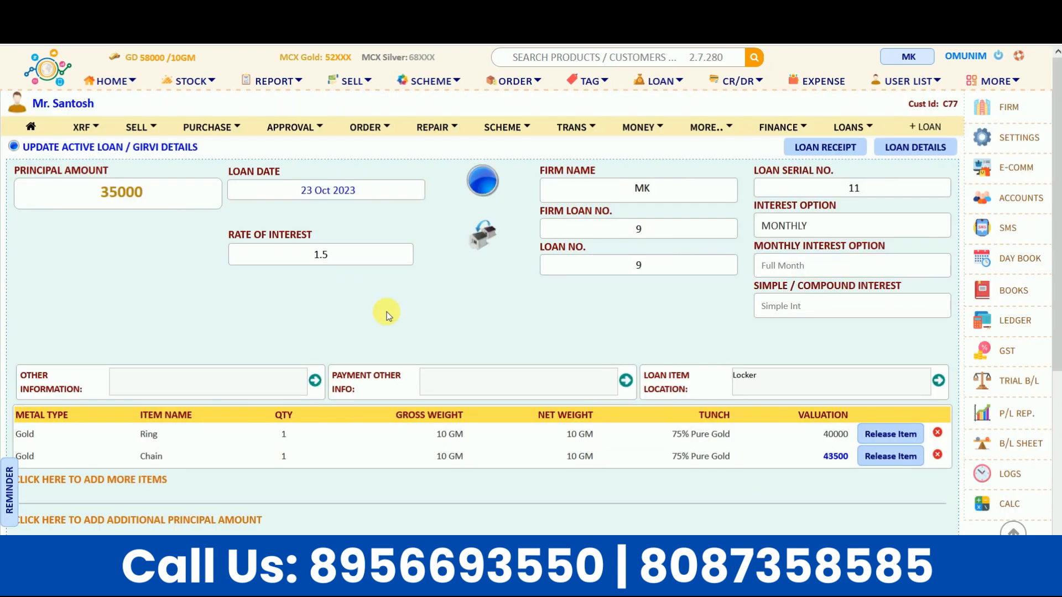
# Step: Release the Ring item and confirm, leaving the loan valued at 43500 with 7975 profit
pyautogui.scroll(-2, 242, 418)
pyautogui.doubleClick(138, 343)
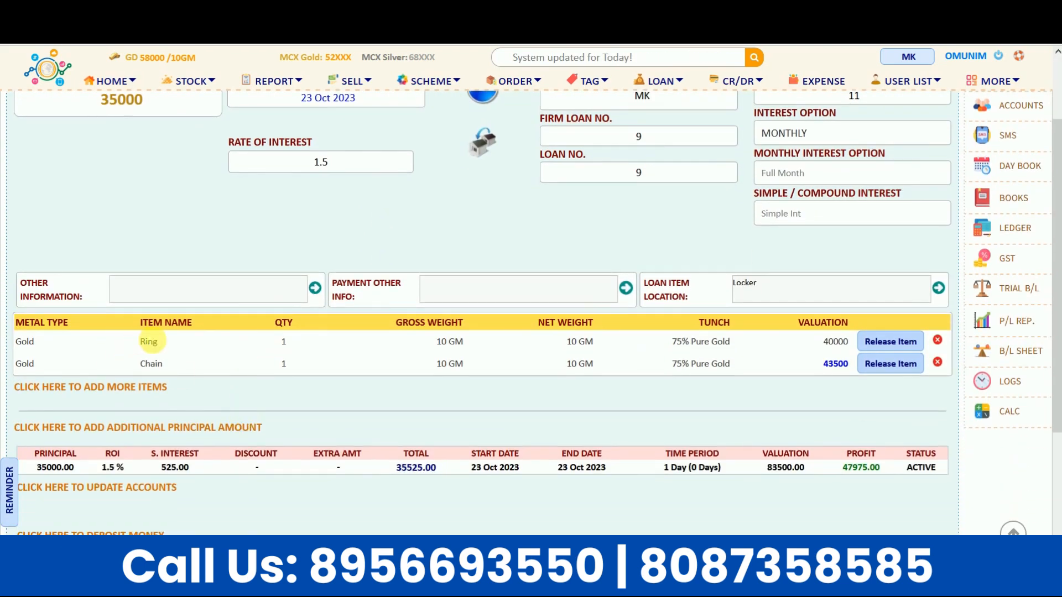
pyautogui.moveTo(138, 365); pyautogui.dragTo(165, 366)
pyautogui.click(252, 400)
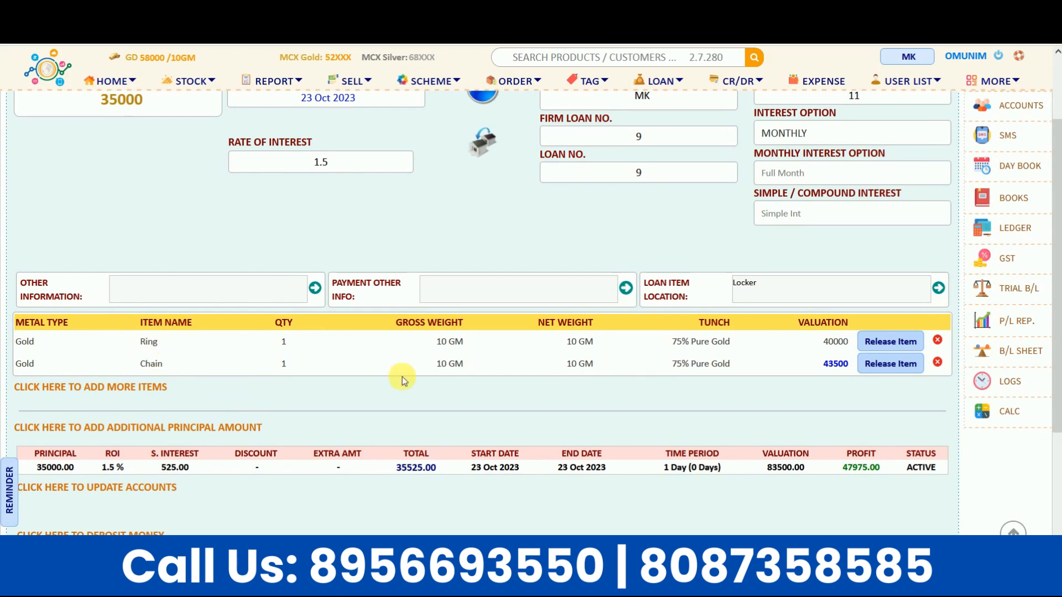
pyautogui.click(903, 343)
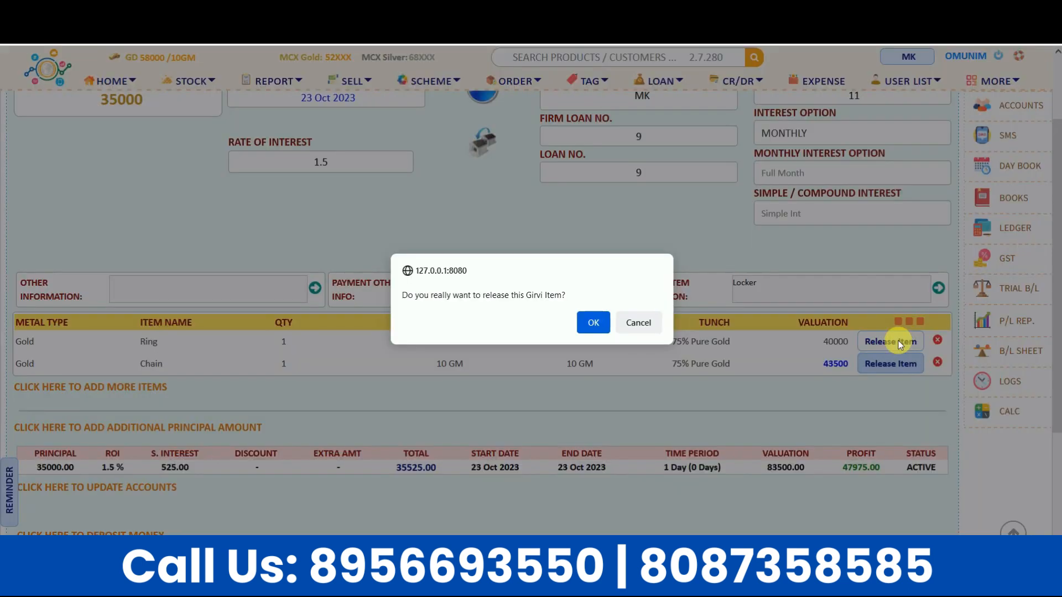
pyautogui.click(592, 326)
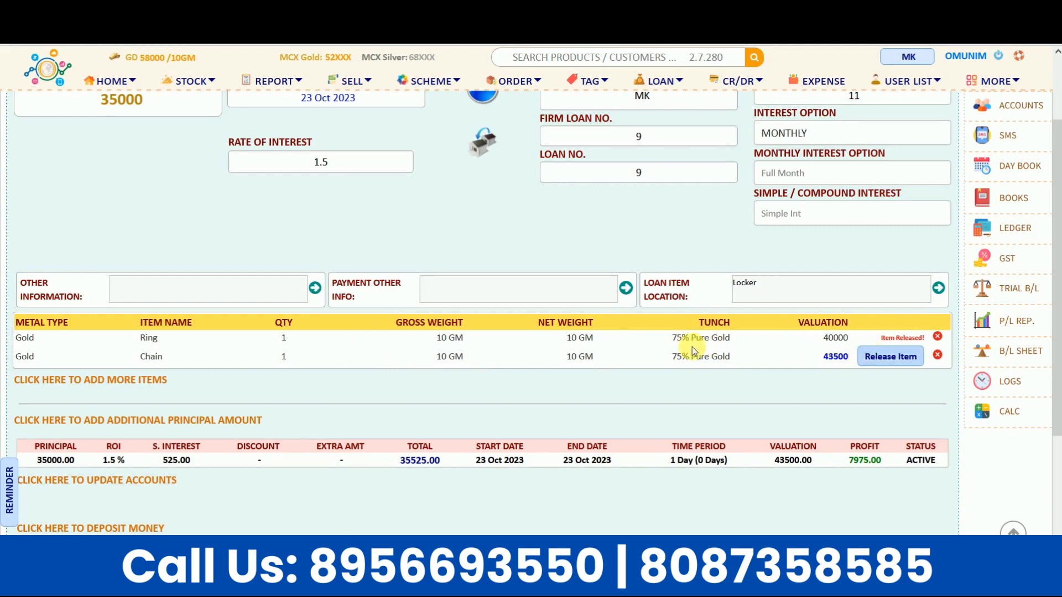
pyautogui.scroll(-2, 697, 351)
pyautogui.scroll(-1, 374, 326)
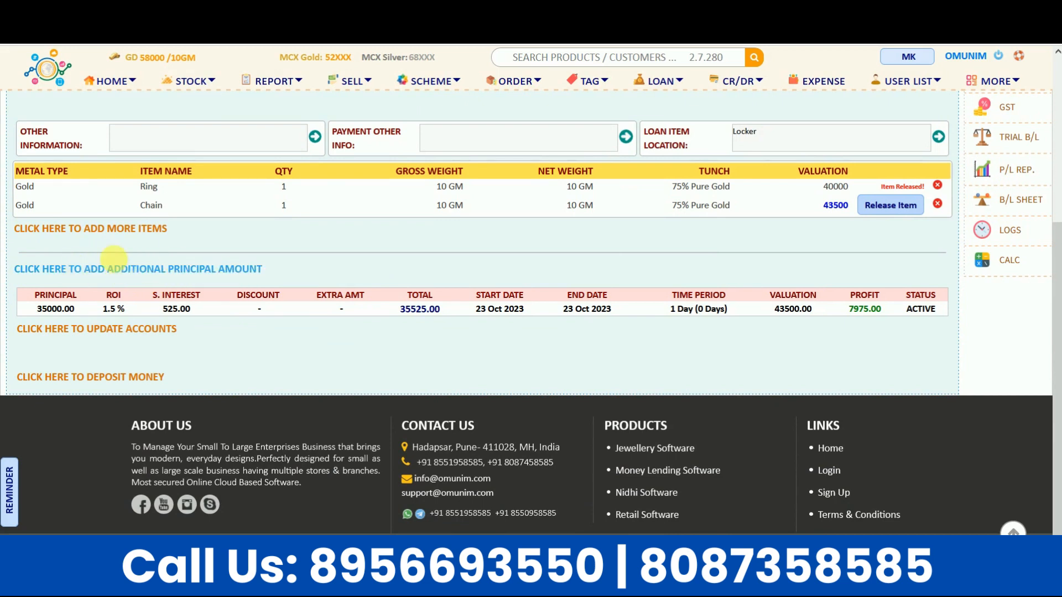
pyautogui.click(122, 271)
pyautogui.click(179, 316)
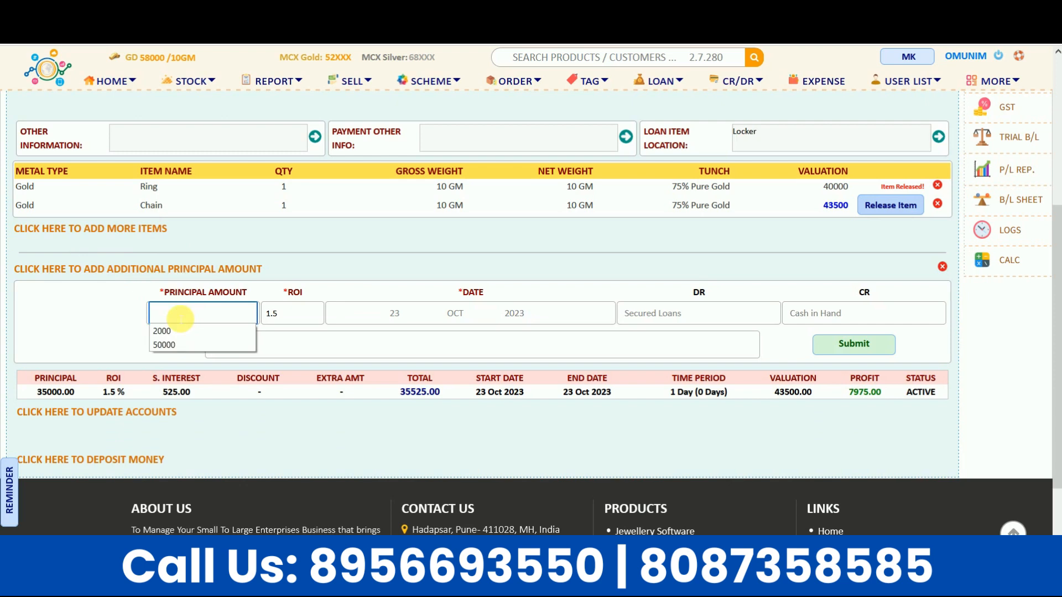
pyautogui.write('5000')
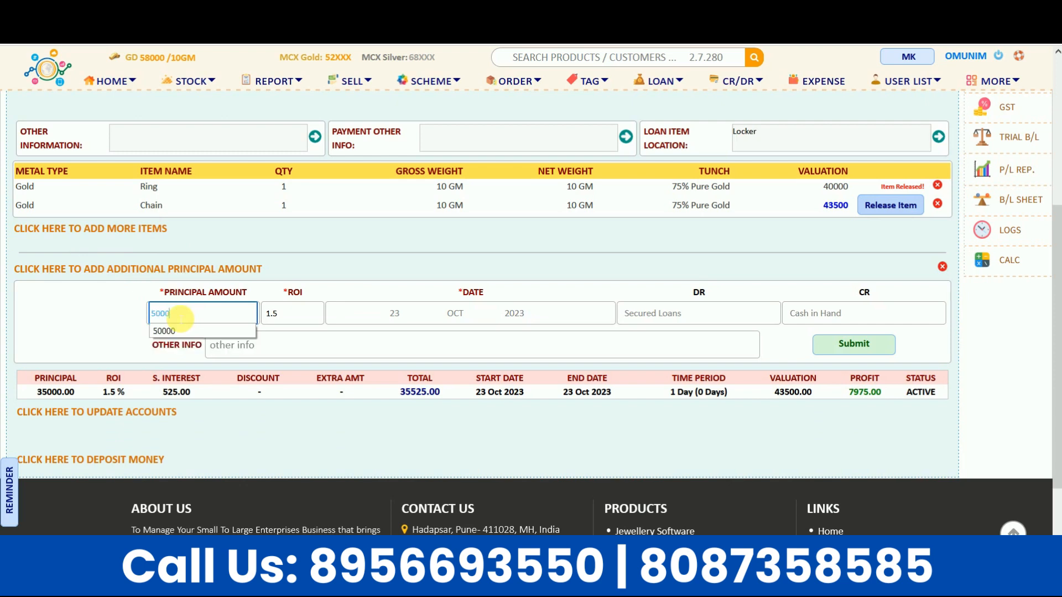
pyautogui.click(127, 315)
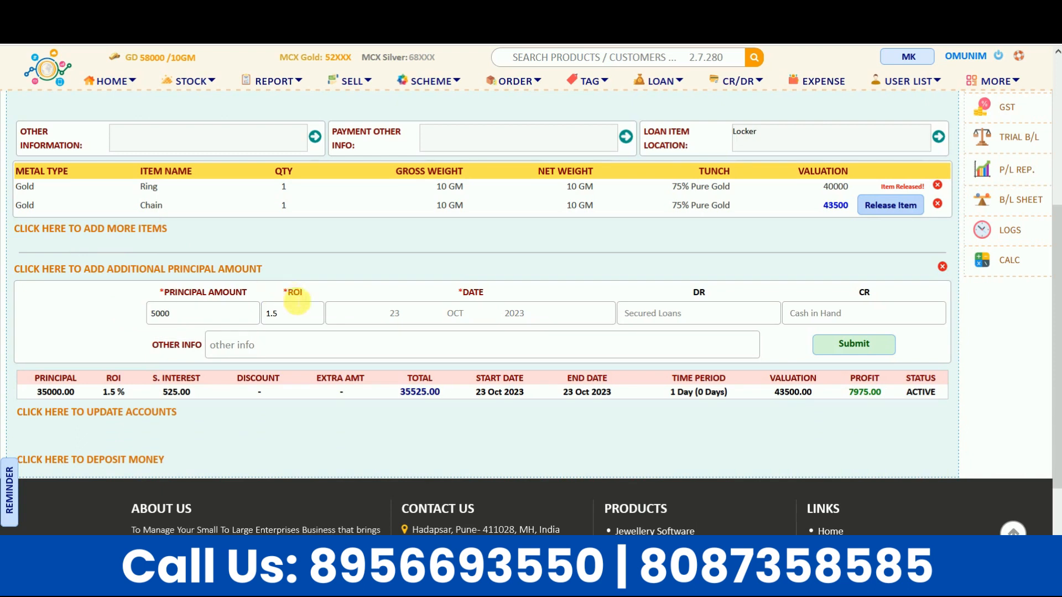
pyautogui.click(297, 315)
pyautogui.click(853, 344)
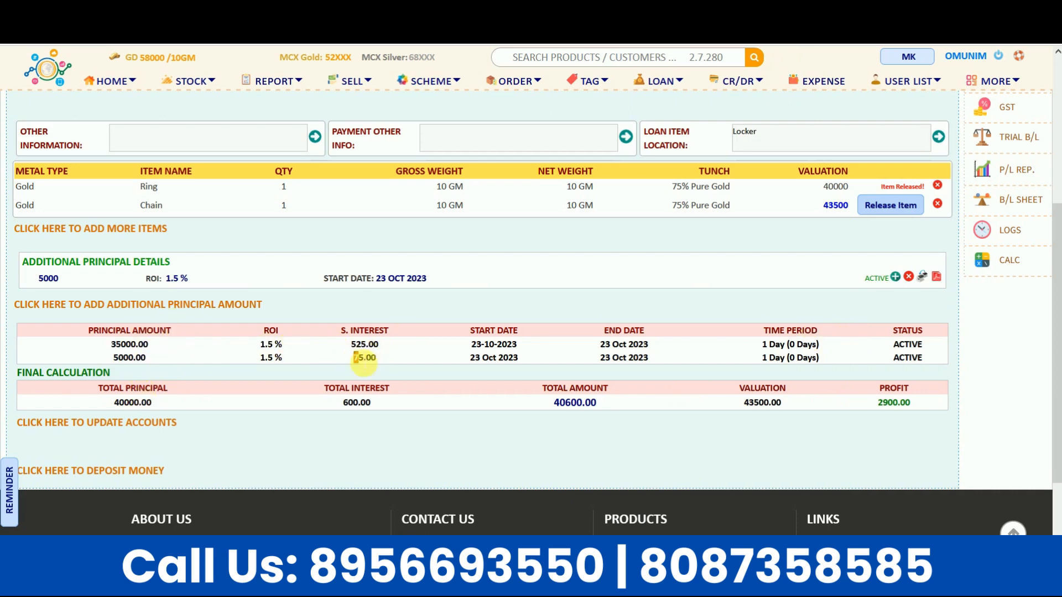
pyautogui.scroll(-1, 217, 409)
pyautogui.scroll(-1, 217, 406)
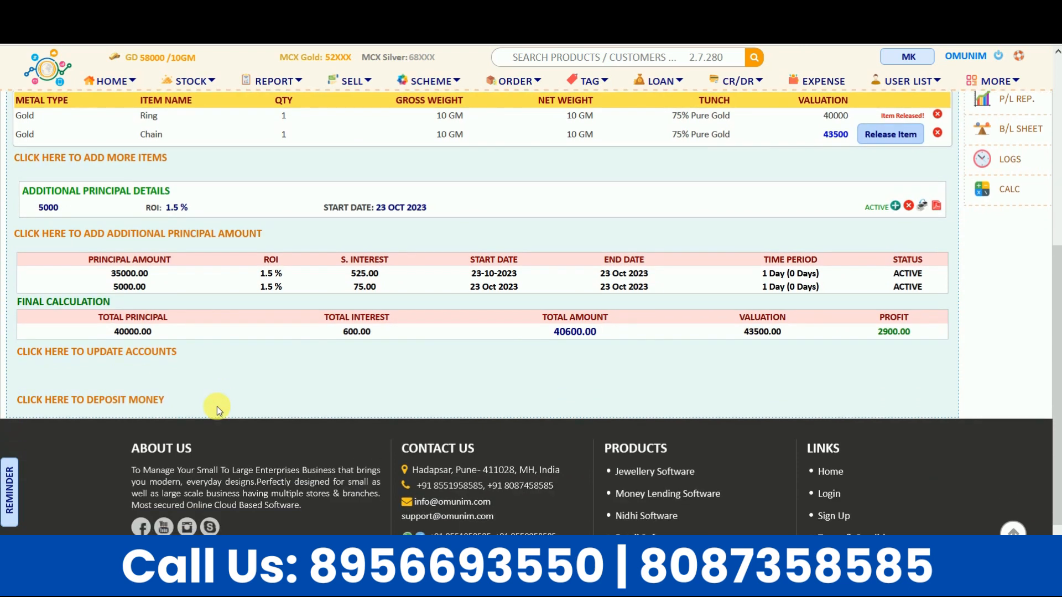
pyautogui.doubleClick(119, 332)
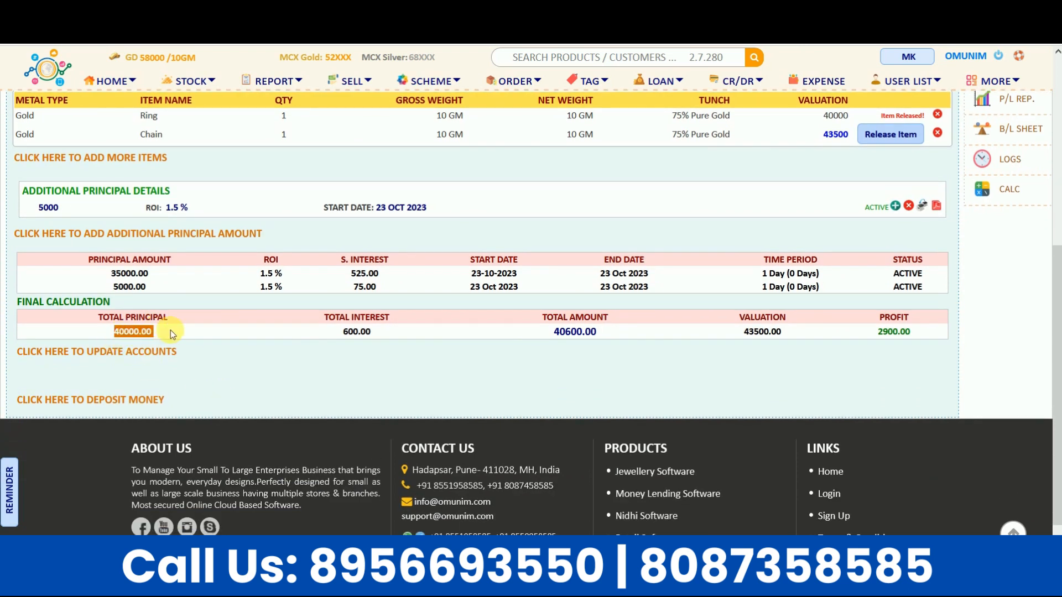
pyautogui.doubleClick(348, 332)
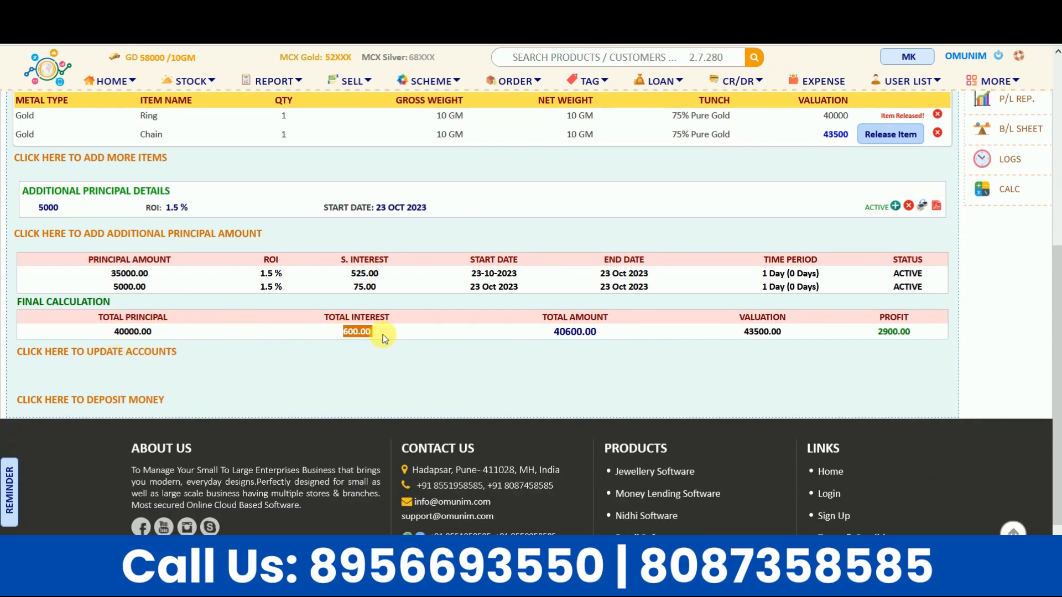
pyautogui.click(357, 370)
pyautogui.scroll(-1, 356, 370)
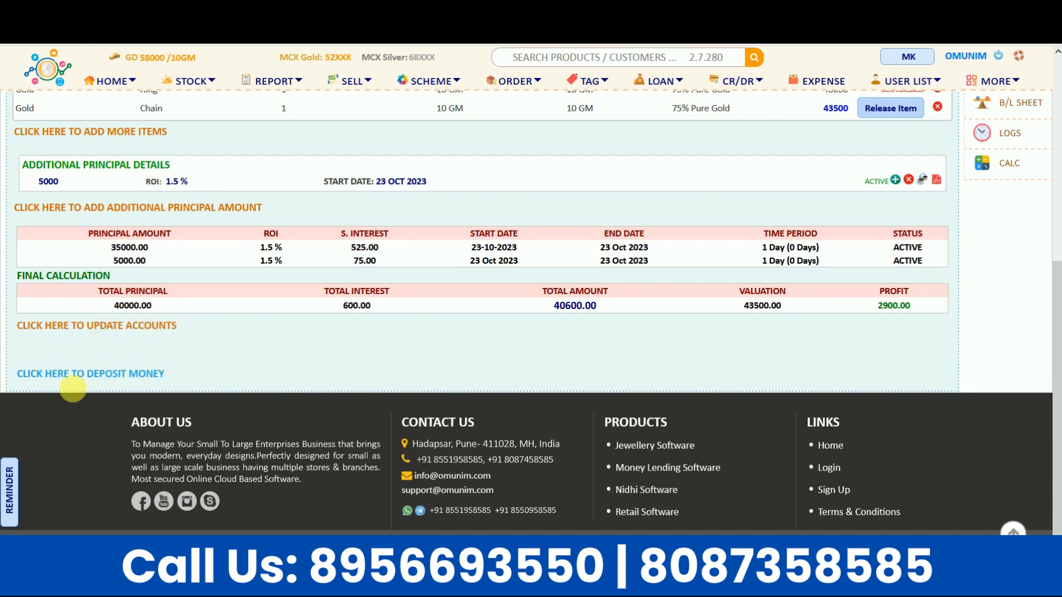
# Step: Deposit 2600 against the loan: 2000 principal received and 600 interest
pyautogui.click(125, 374)
pyautogui.scroll(-3, 126, 381)
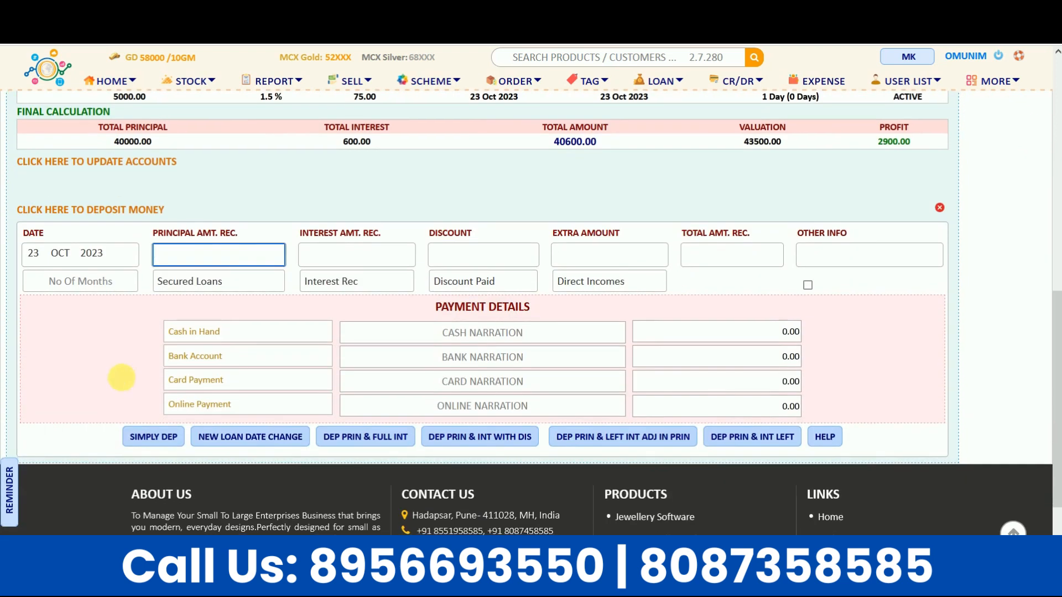
pyautogui.click(177, 257)
pyautogui.write('2000')
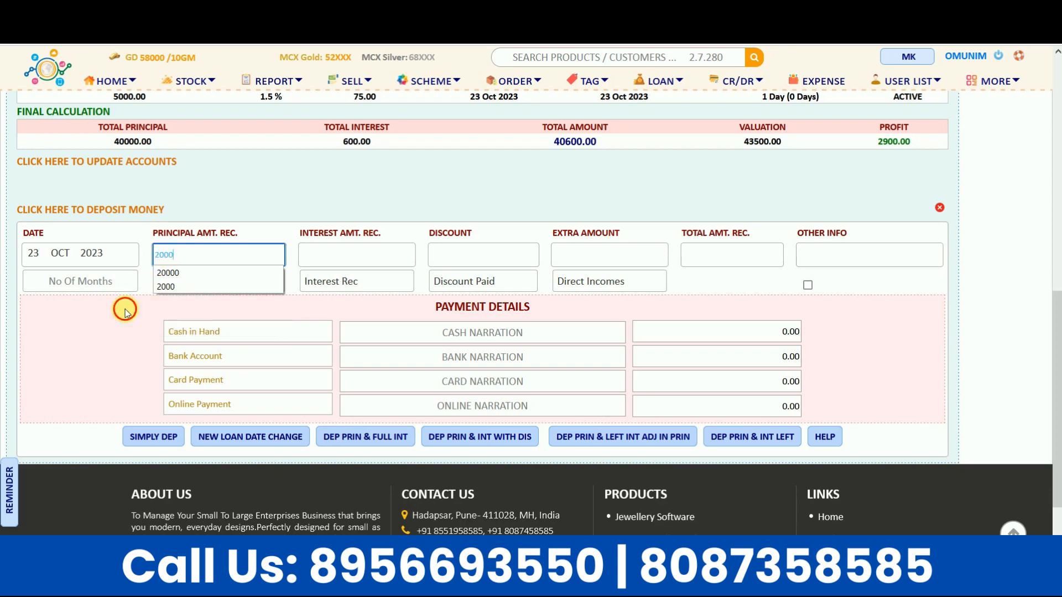
pyautogui.click(347, 259)
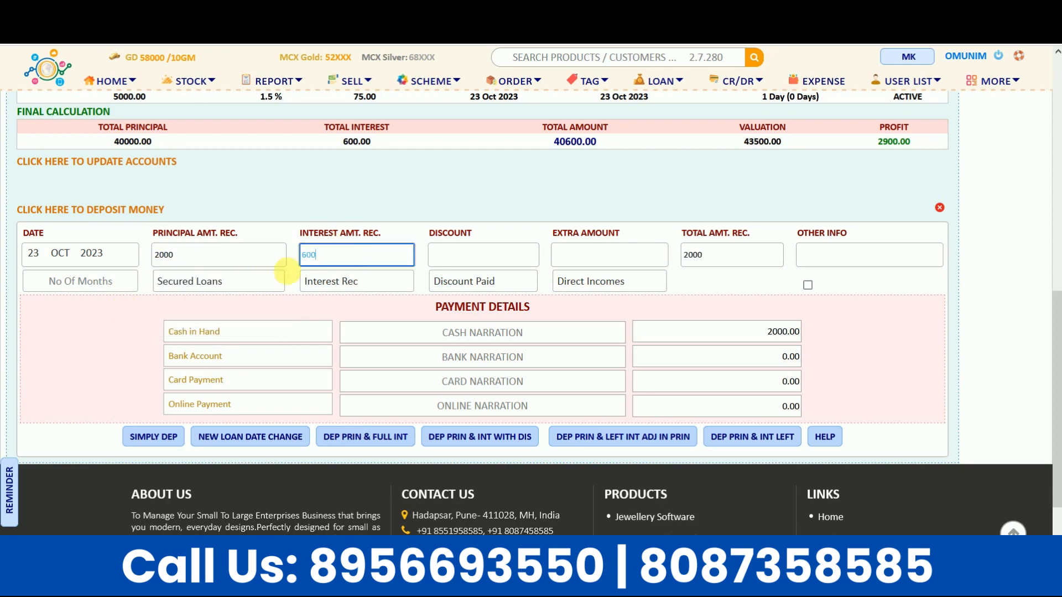
pyautogui.click(119, 297)
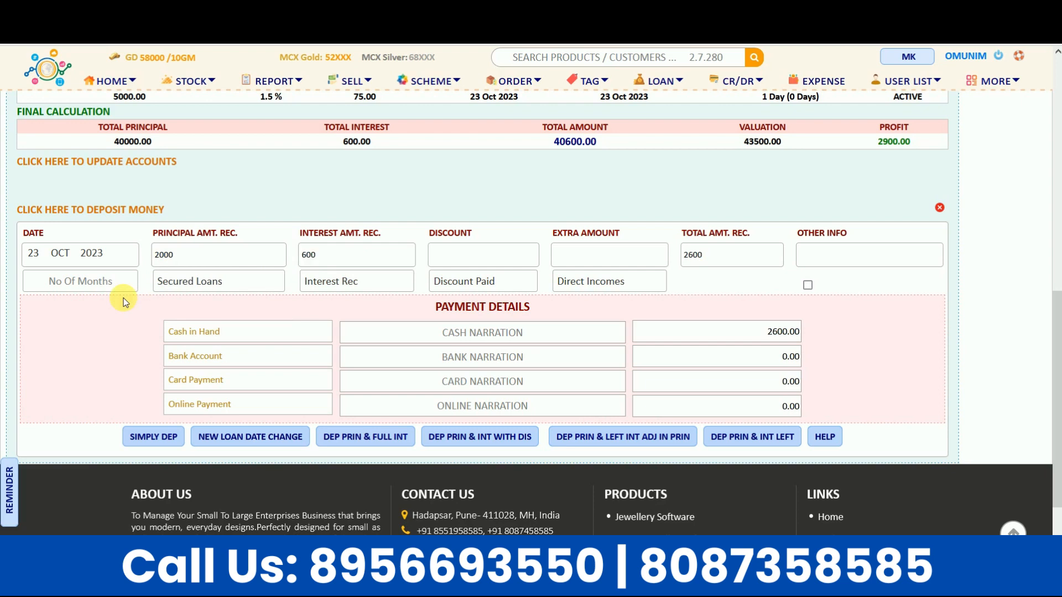
pyautogui.click(160, 437)
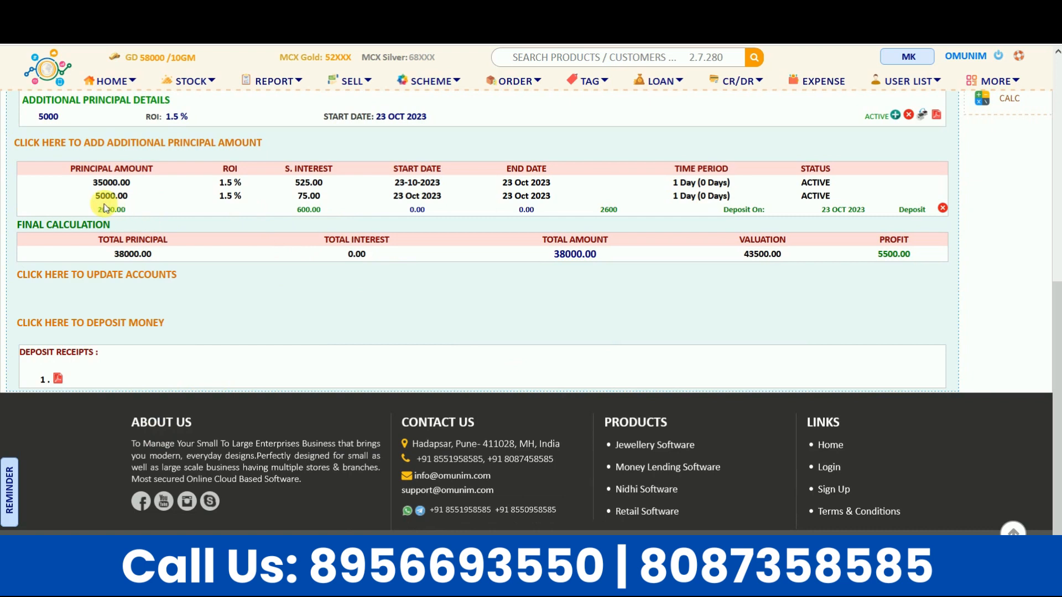
# Step: Open the receipt PDF for the new 2600 deposit
pyautogui.moveTo(96, 209); pyautogui.dragTo(433, 207)
pyautogui.click(338, 286)
pyautogui.click(57, 378)
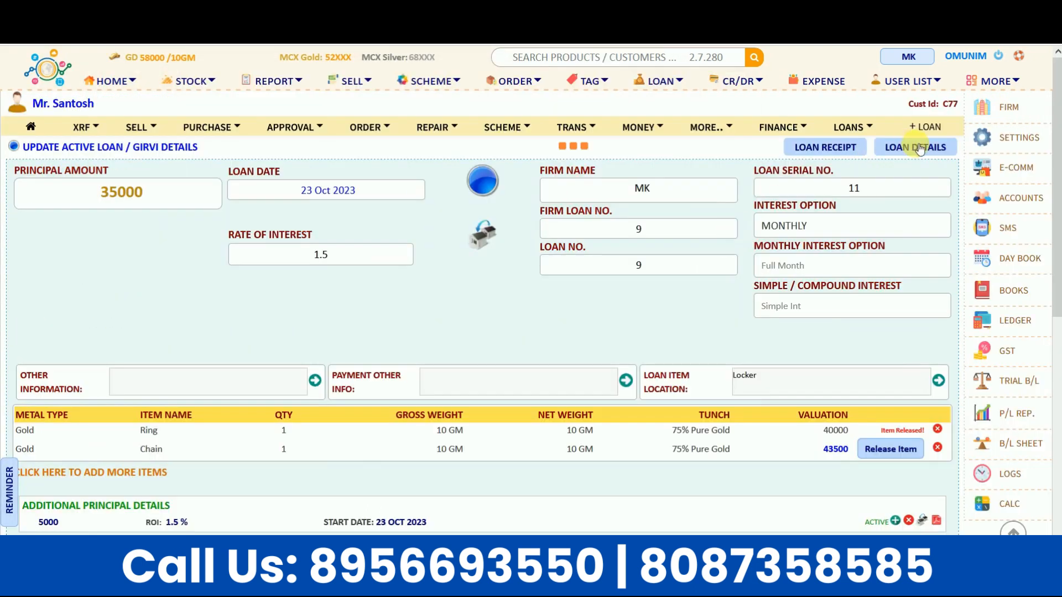
# Step: Check the loan details' interest settings, keeping Monthly, Full Month and Simple Int., then return to overview
pyautogui.click(920, 148)
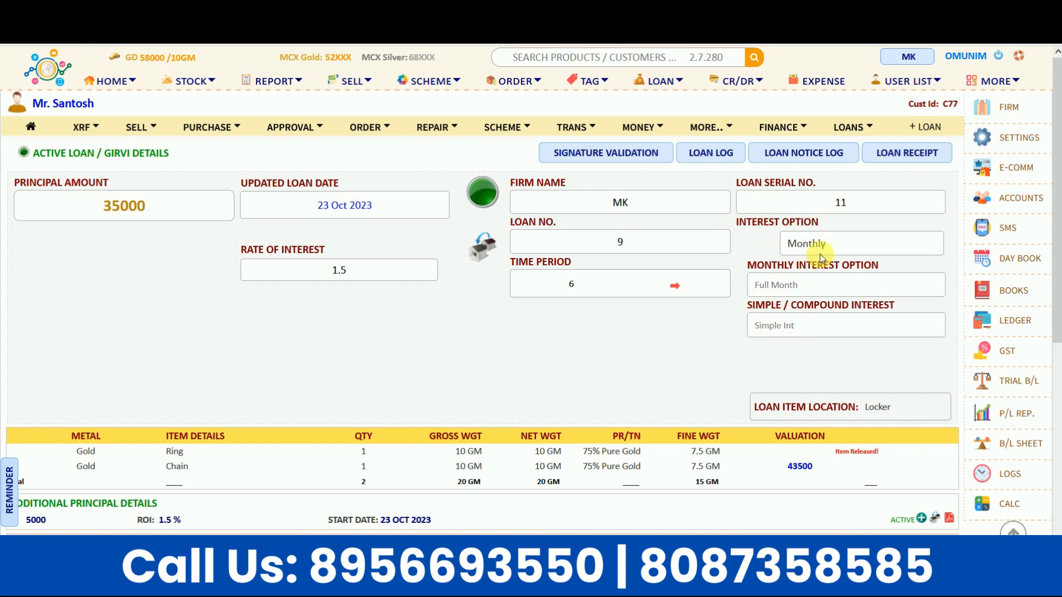
pyautogui.click(817, 242)
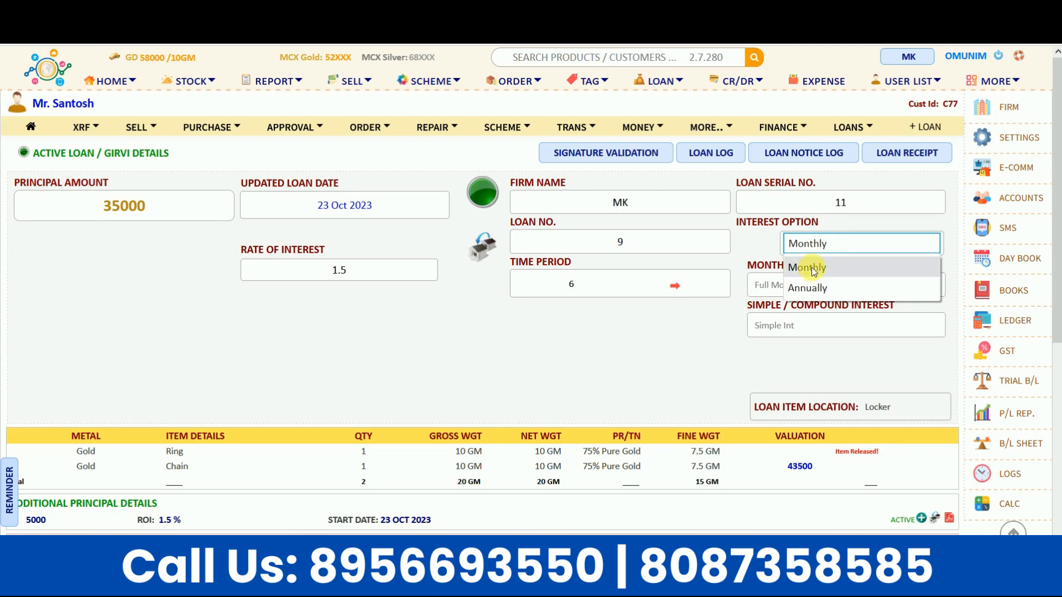
pyautogui.click(812, 269)
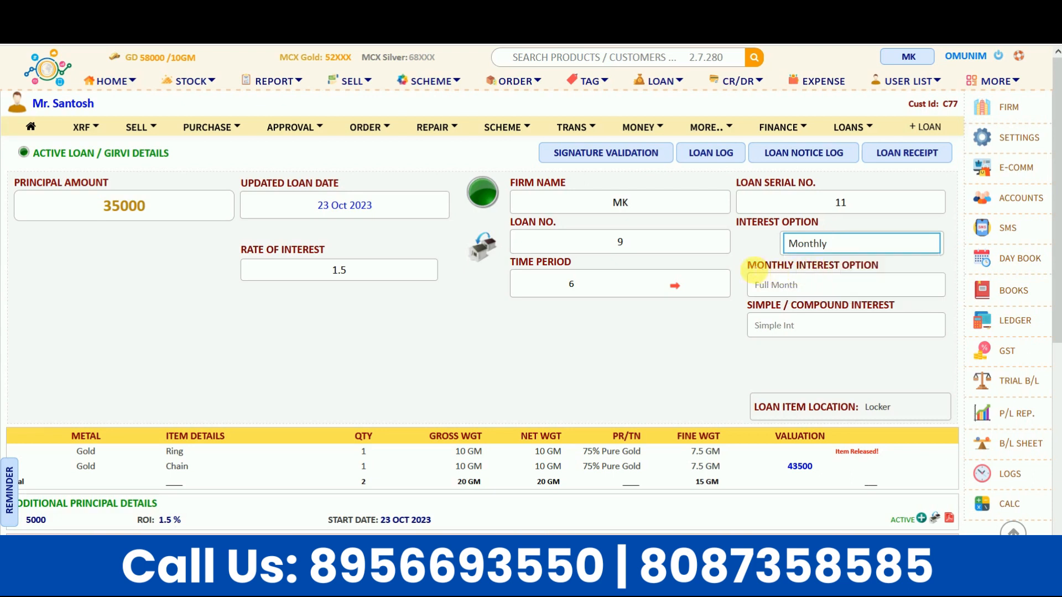
pyautogui.click(786, 285)
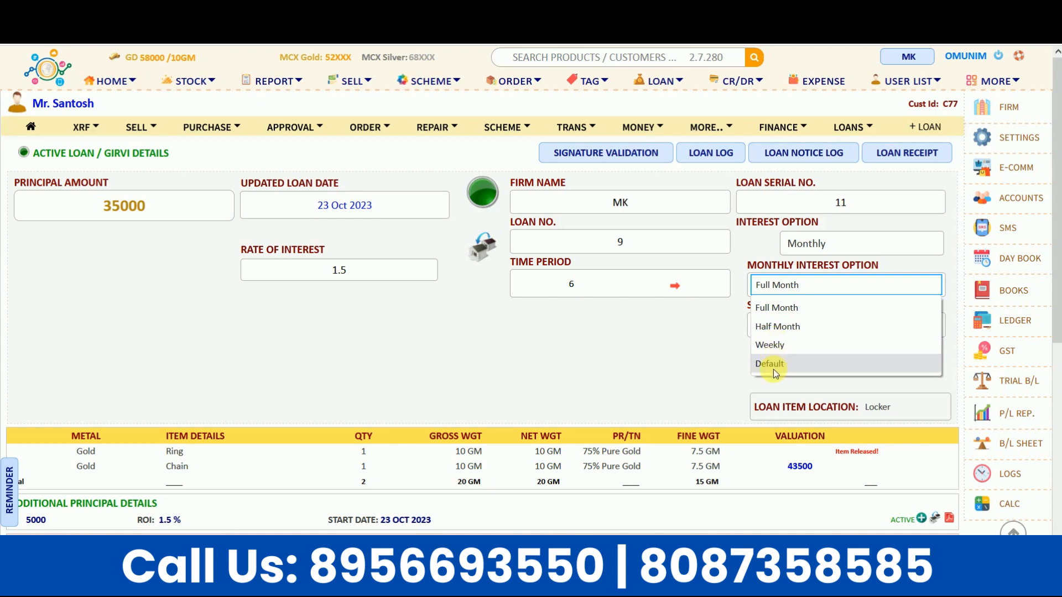
pyautogui.click(675, 360)
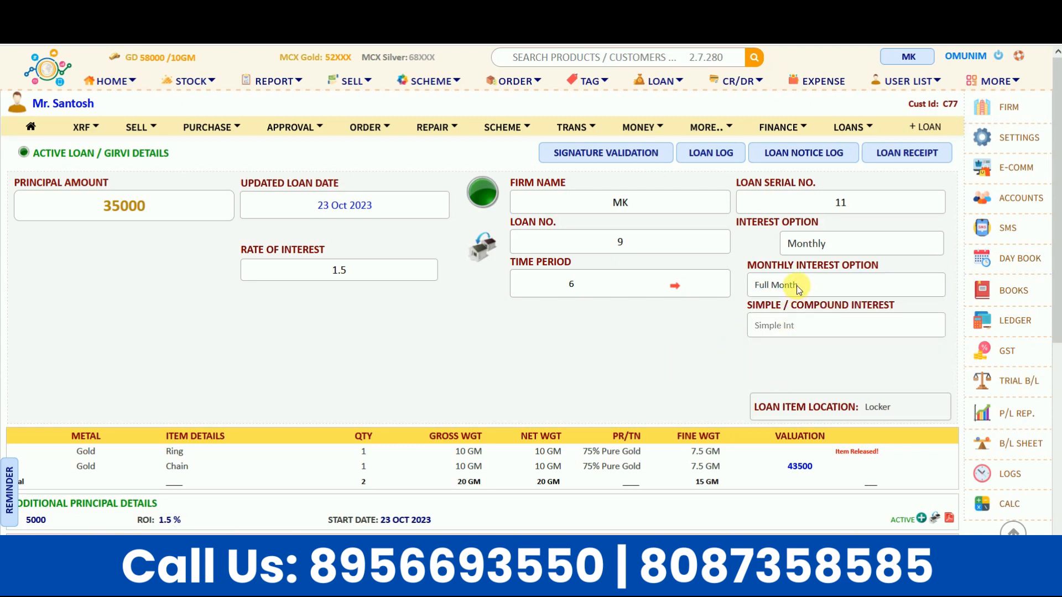
pyautogui.click(789, 337)
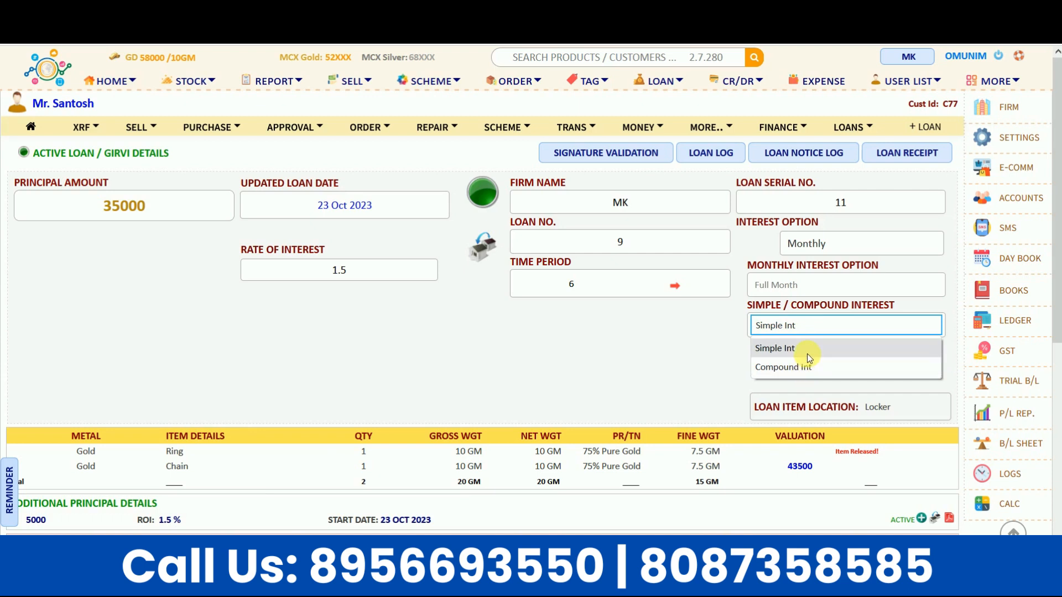
pyautogui.click(807, 351)
pyautogui.scroll(-3, 785, 350)
pyautogui.scroll(3, 642, 346)
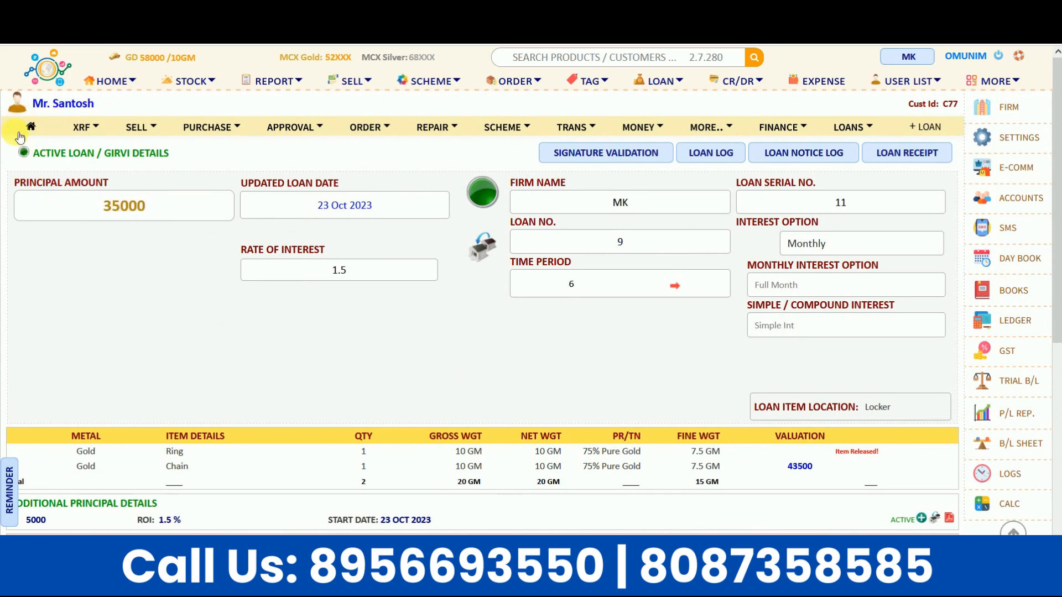
pyautogui.click(38, 130)
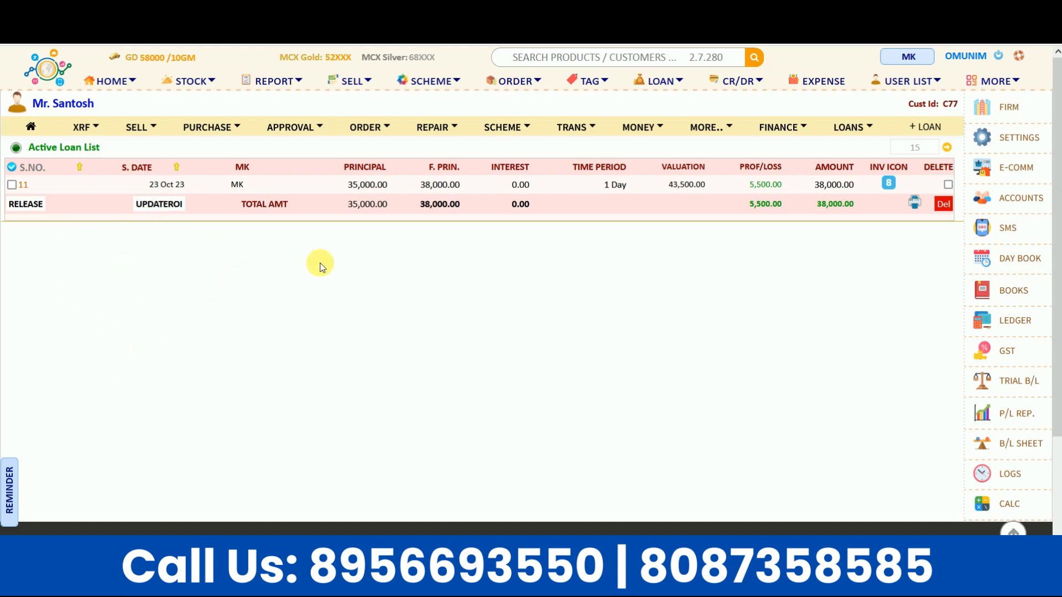
# Step: Browse the active, released, auctioned and loss loan lists, ending on all 8 active loans
pyautogui.click(686, 83)
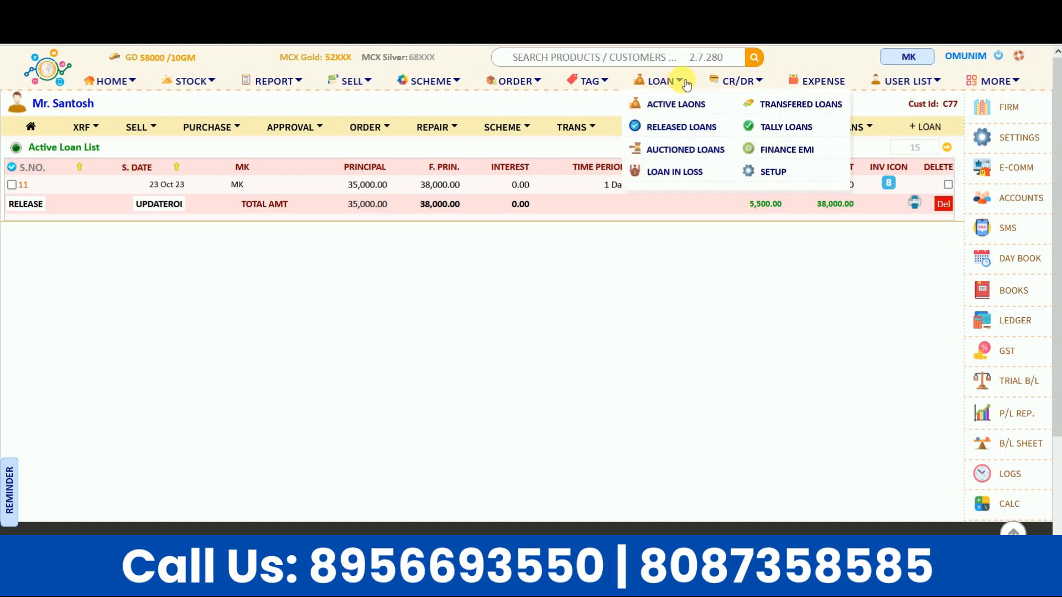
pyautogui.click(657, 87)
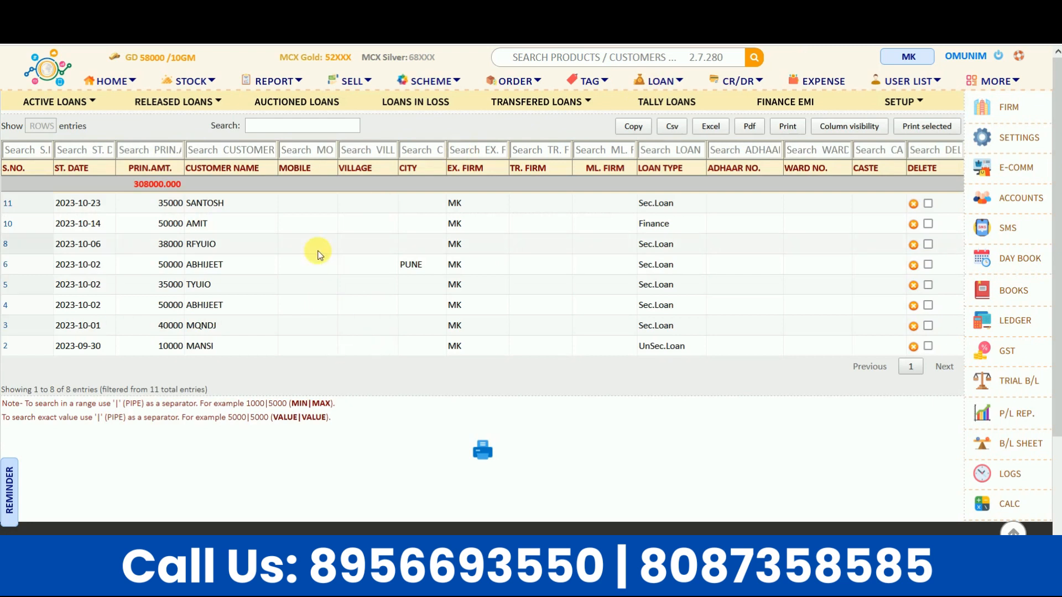
pyautogui.click(54, 102)
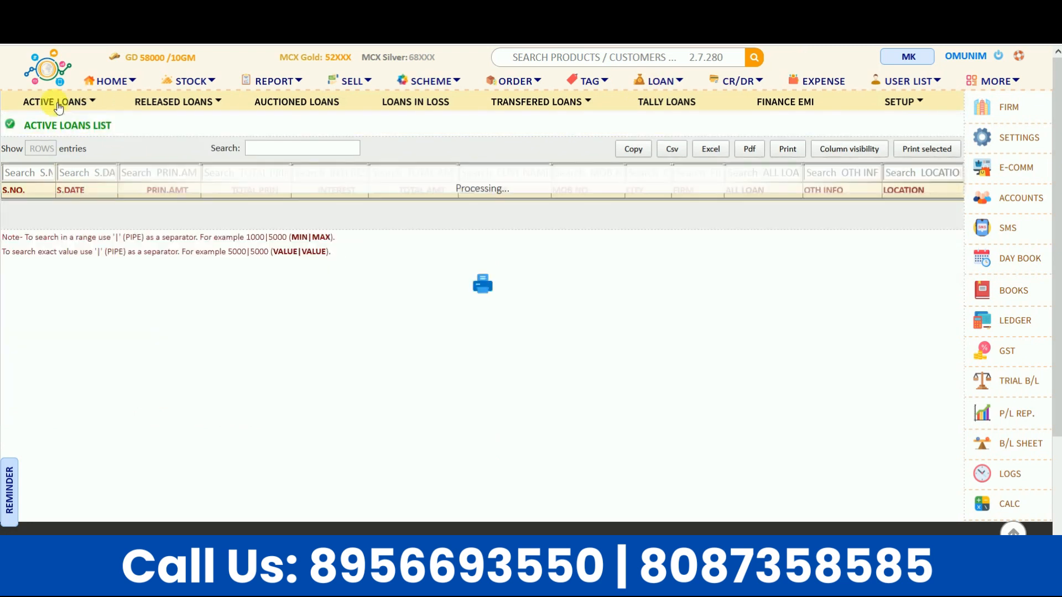
pyautogui.click(185, 102)
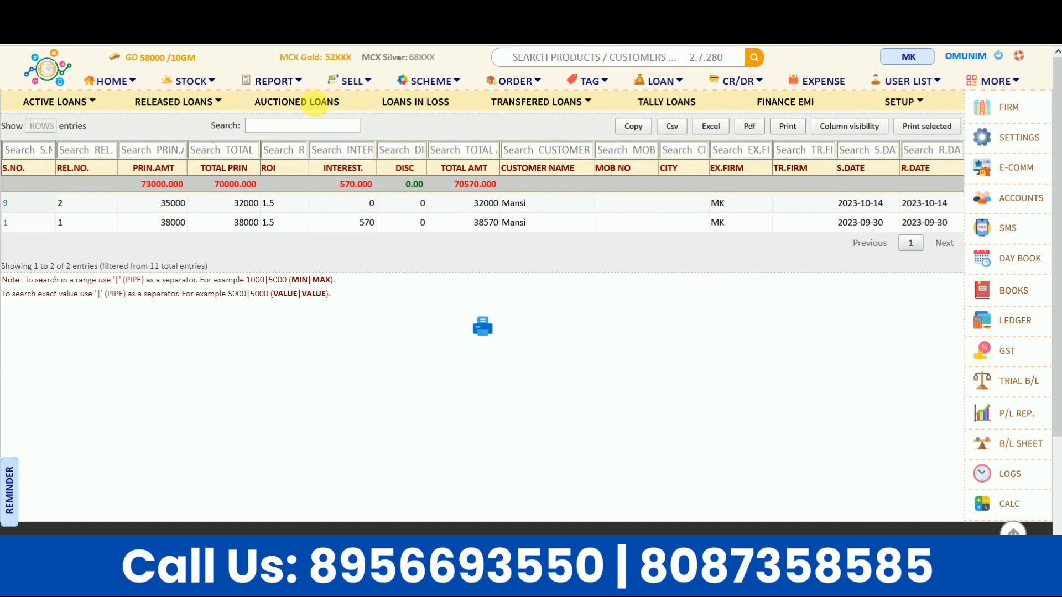
pyautogui.click(316, 105)
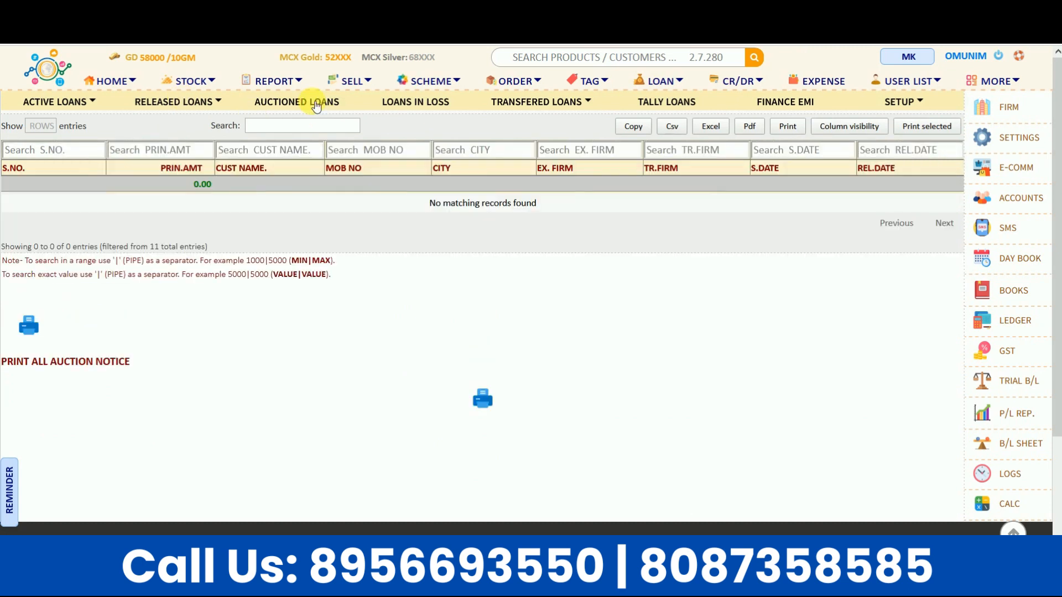
pyautogui.click(416, 105)
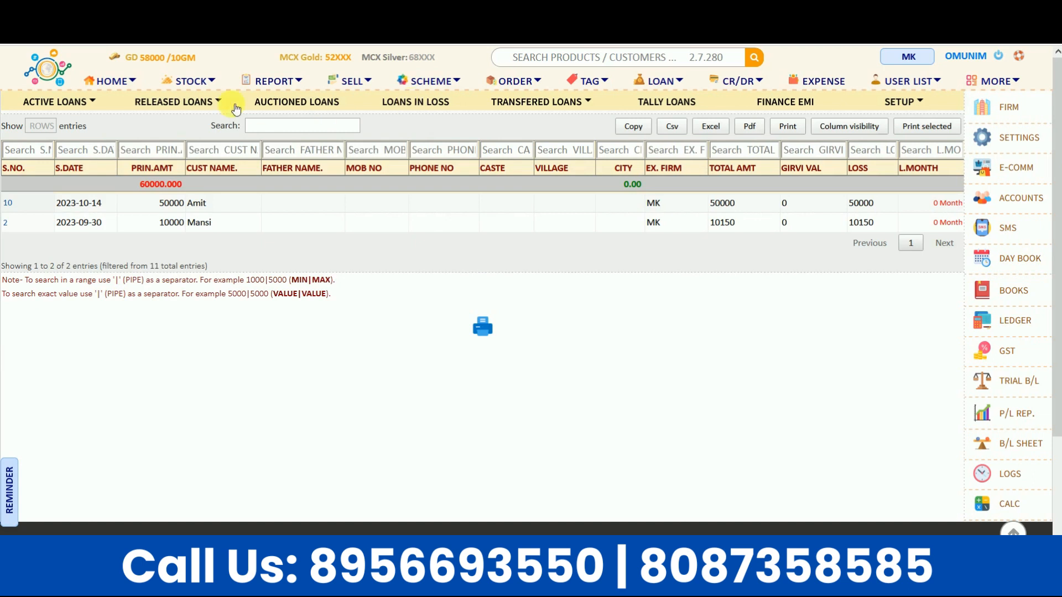
pyautogui.click(51, 109)
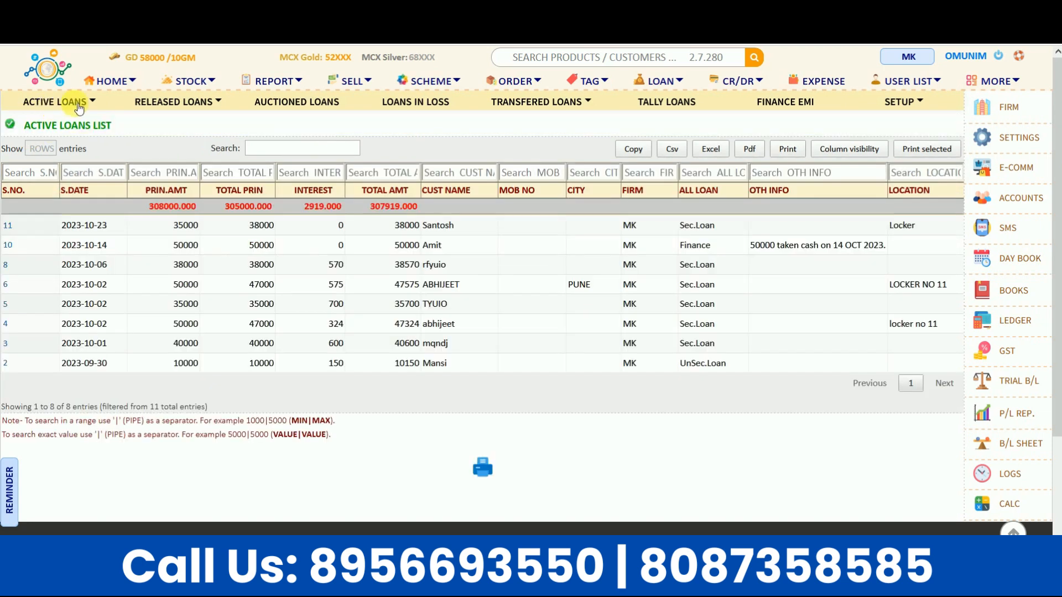
# Step: Search active loans for 'Sant', then export the Active Loans List to Excel_Report.xlsx
pyautogui.click(93, 102)
pyautogui.click(284, 147)
pyautogui.write('Santosh')
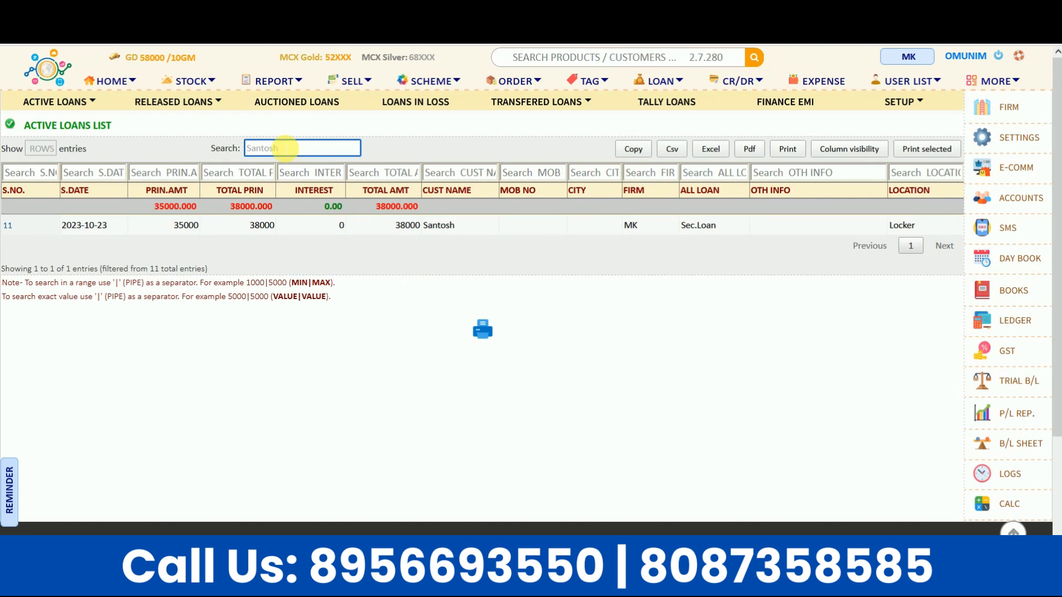
pyautogui.press('BackSpace')
pyautogui.press('BackSpace')
pyautogui.press('BackSpace')
pyautogui.press('BackSpace')
pyautogui.press('BackSpace')
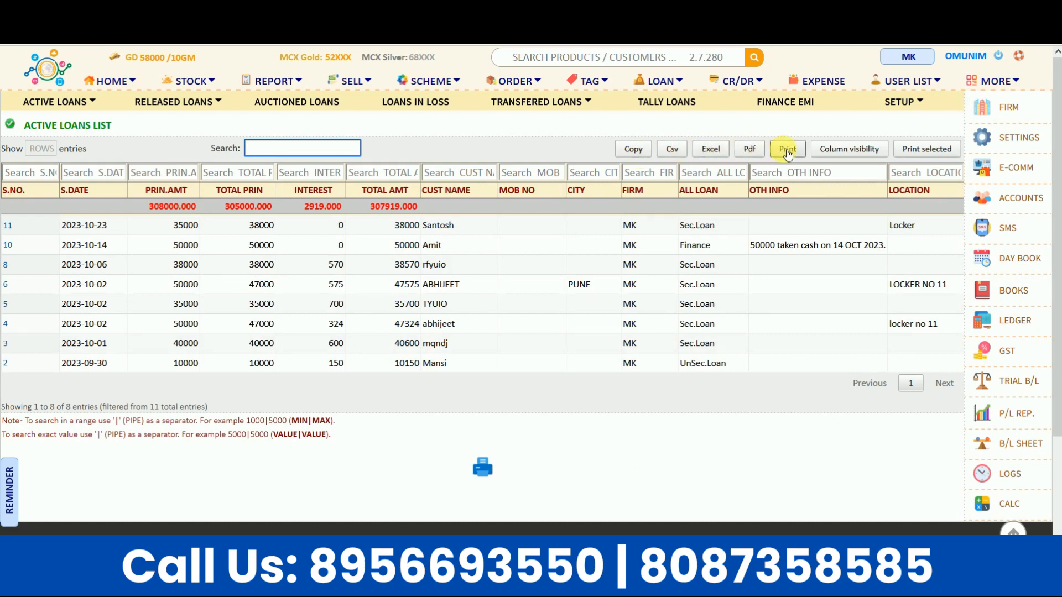
pyautogui.click(711, 149)
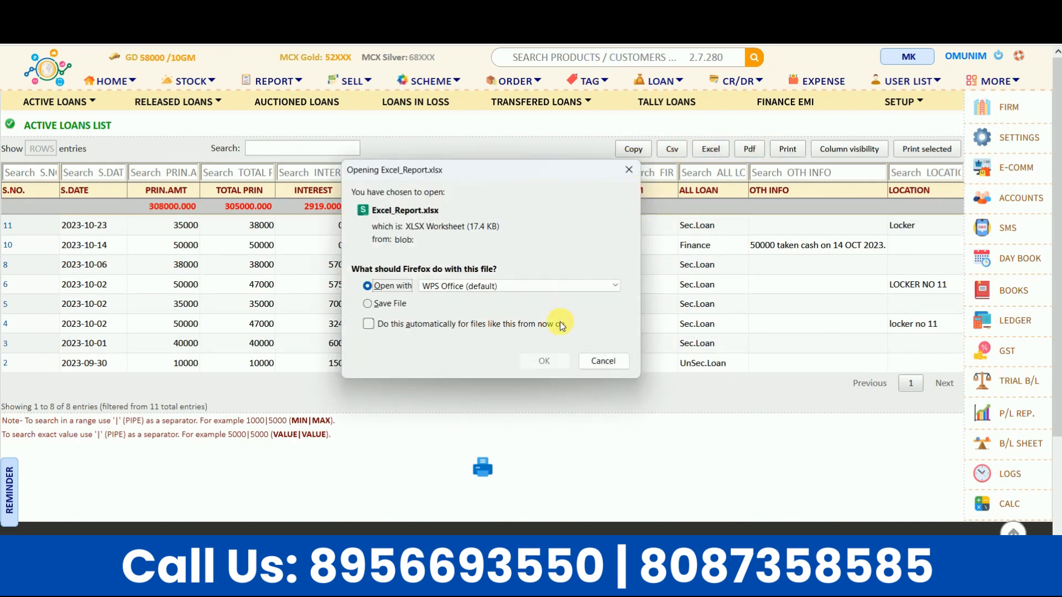
# Step: Open Excel_Report.xlsx in WPS Office, review its 8 loan rows and totals, then close it
pyautogui.click(544, 362)
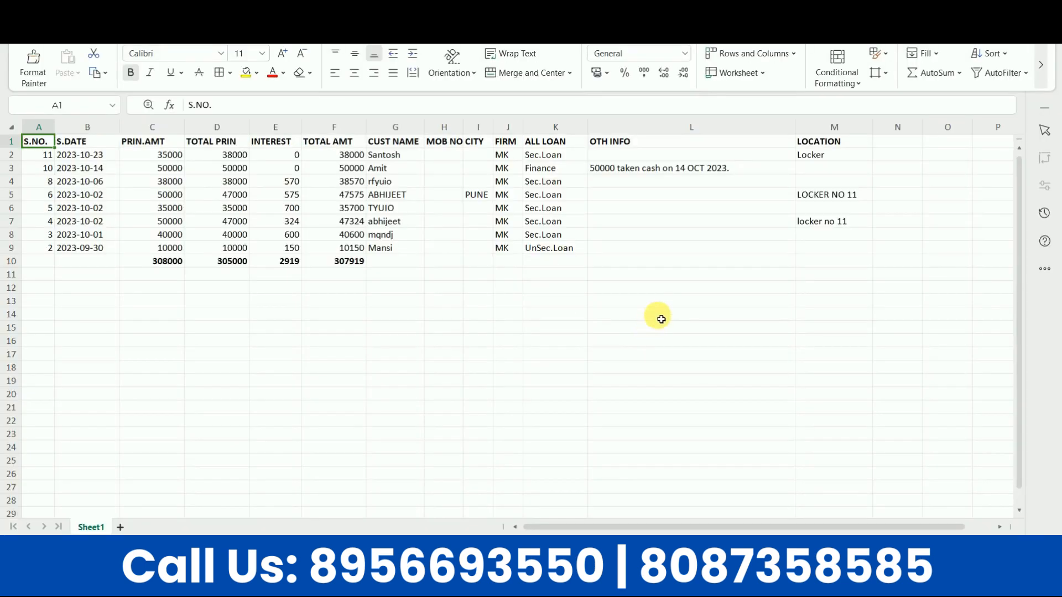
pyautogui.click(1046, 10)
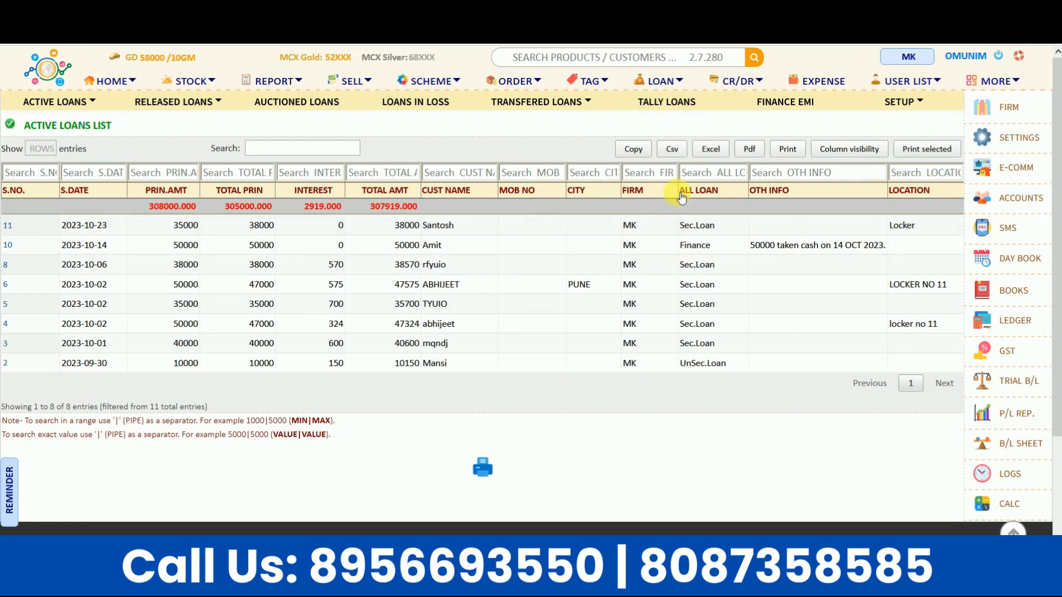
# Step: View the Active Udhaar, Udhaar Deposit and Advance Money tabs, then go to the User List
pyautogui.click(742, 84)
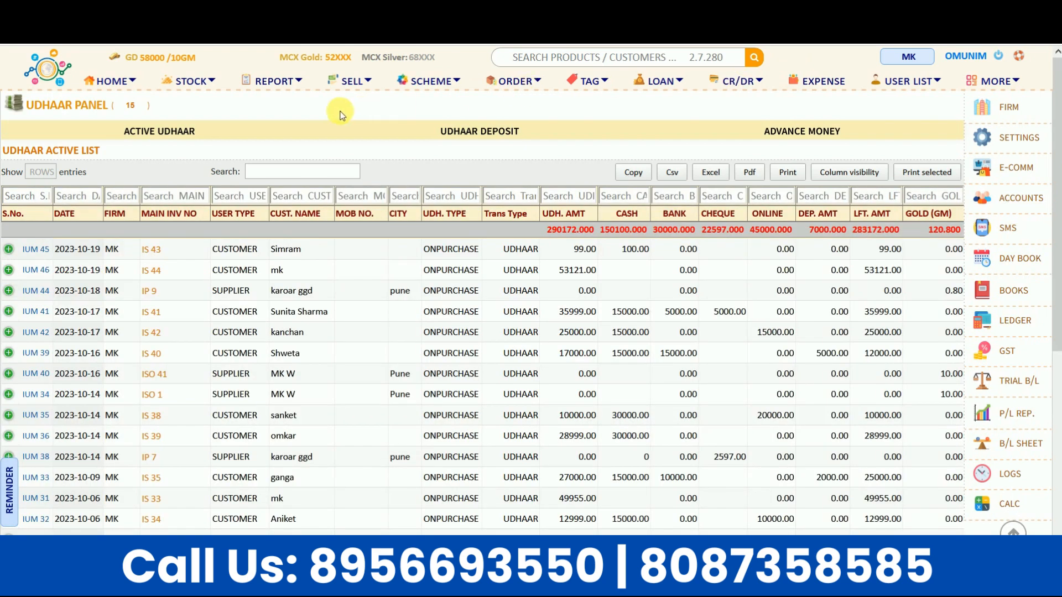
pyautogui.click(166, 136)
pyautogui.click(482, 138)
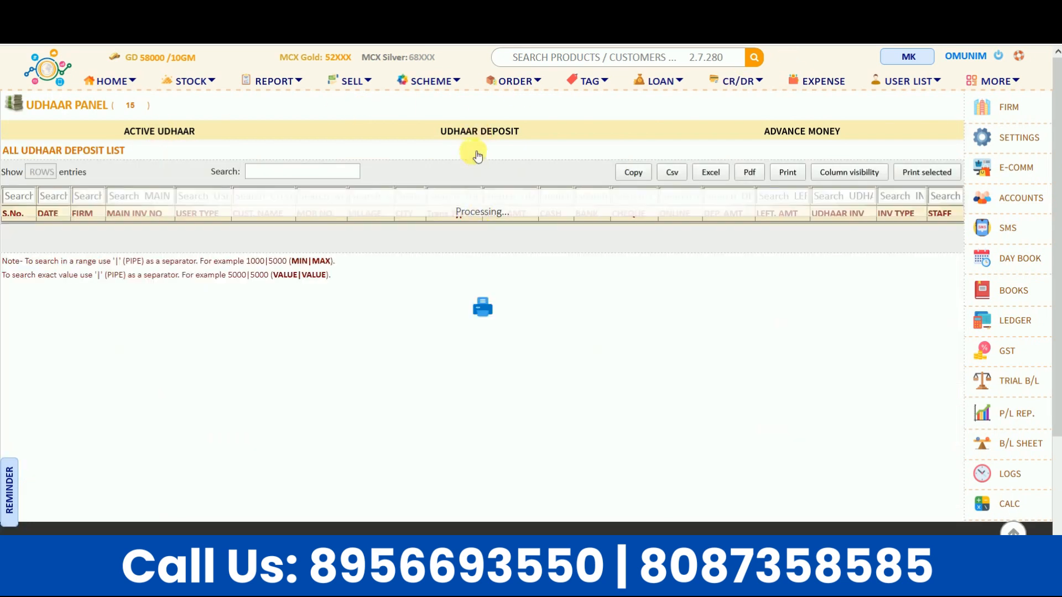
pyautogui.click(777, 141)
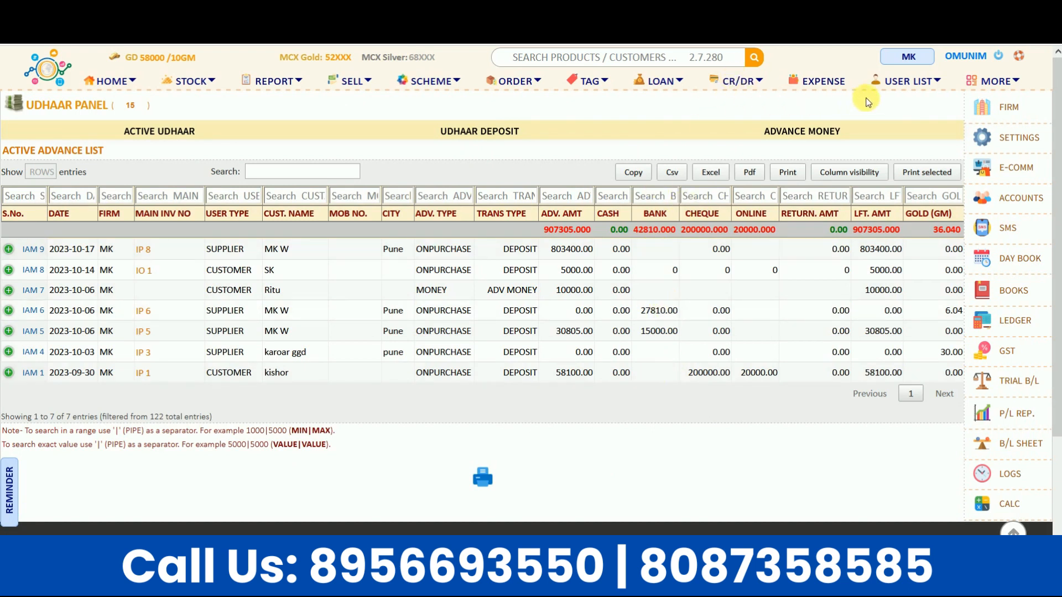
pyautogui.click(900, 82)
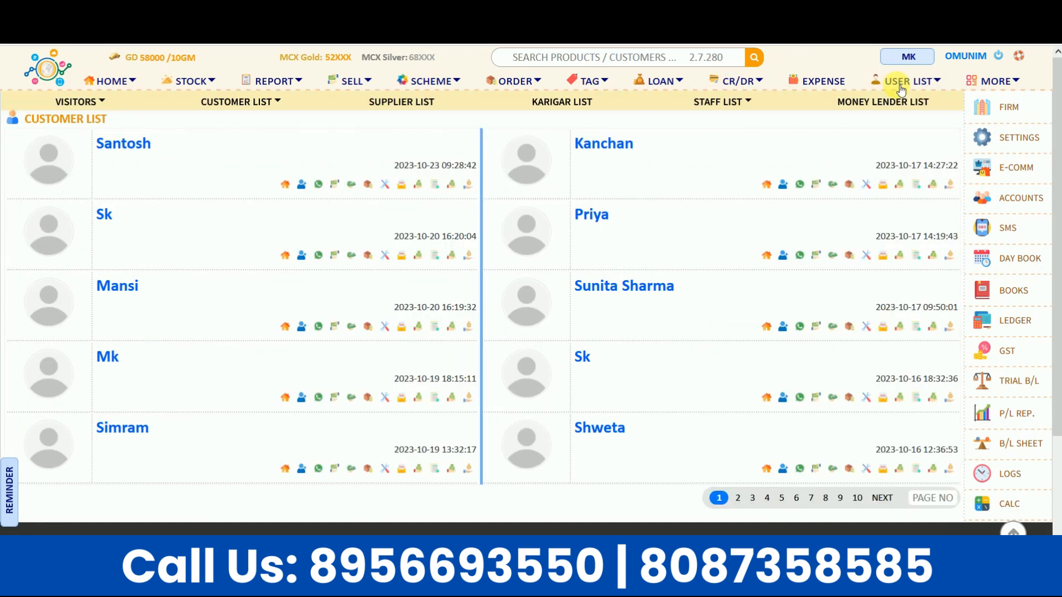
# Step: View the empty Money Lender List, try a customer's WhatsApp link, then open the SMS Panel
pyautogui.click(867, 104)
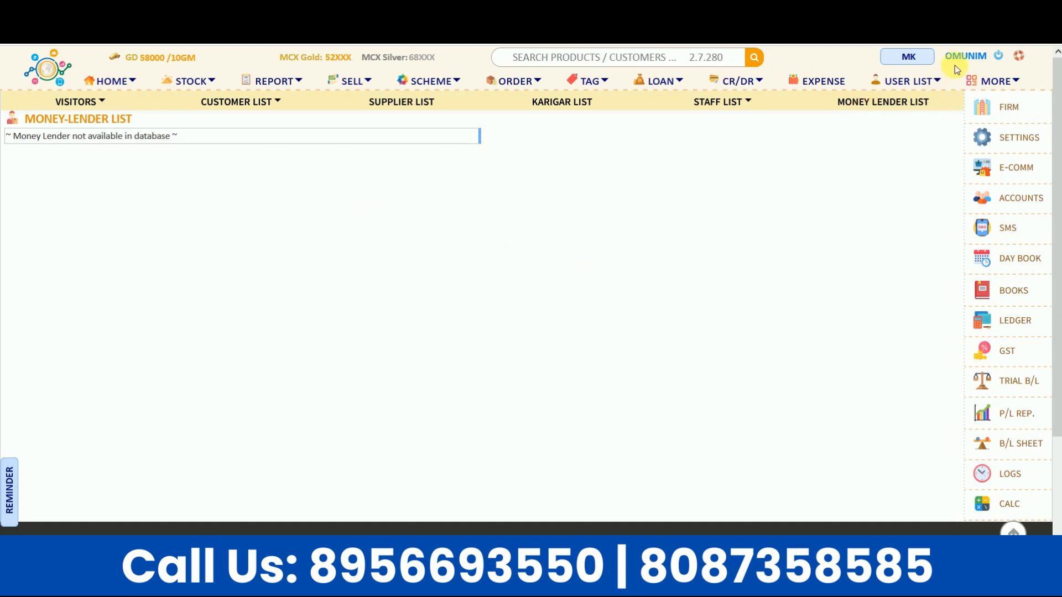
pyautogui.click(908, 81)
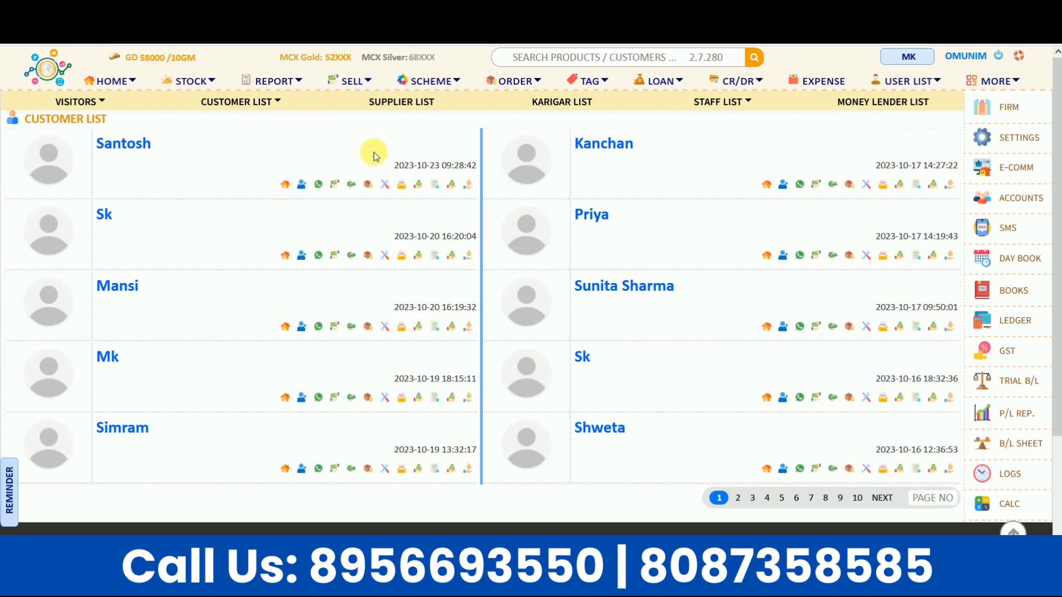
pyautogui.click(319, 186)
pyautogui.click(1012, 231)
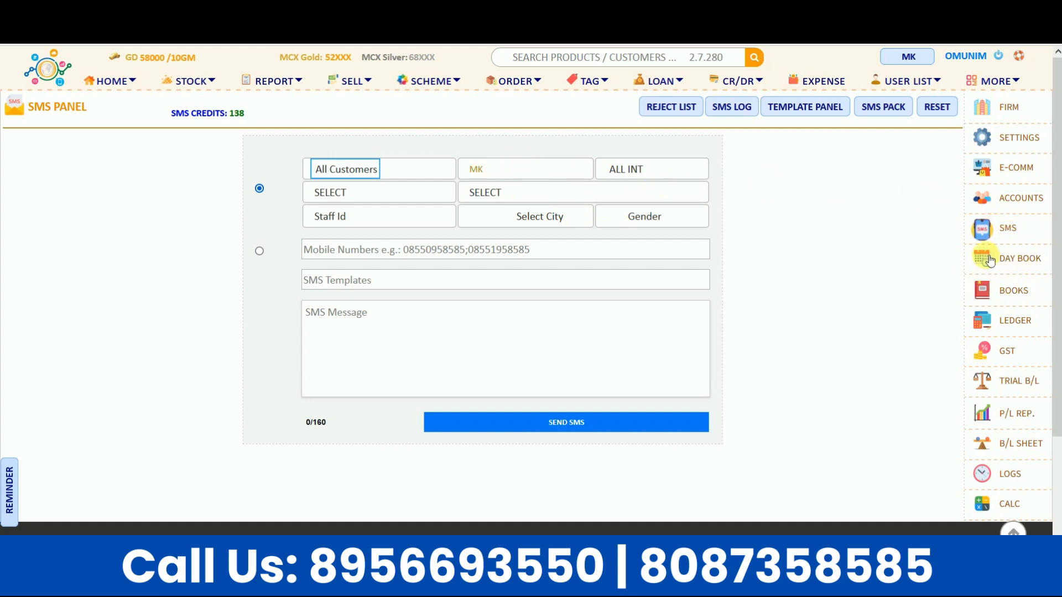
# Step: Open the Day Book daily diary and scroll through the day's loan entries and totals
pyautogui.click(1010, 271)
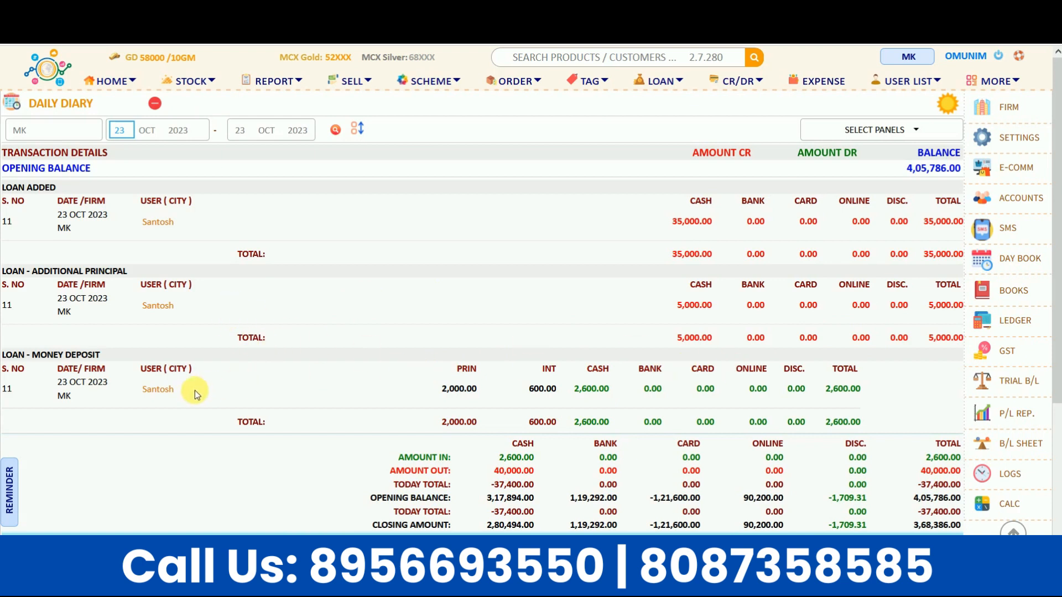
pyautogui.scroll(-2, 528, 378)
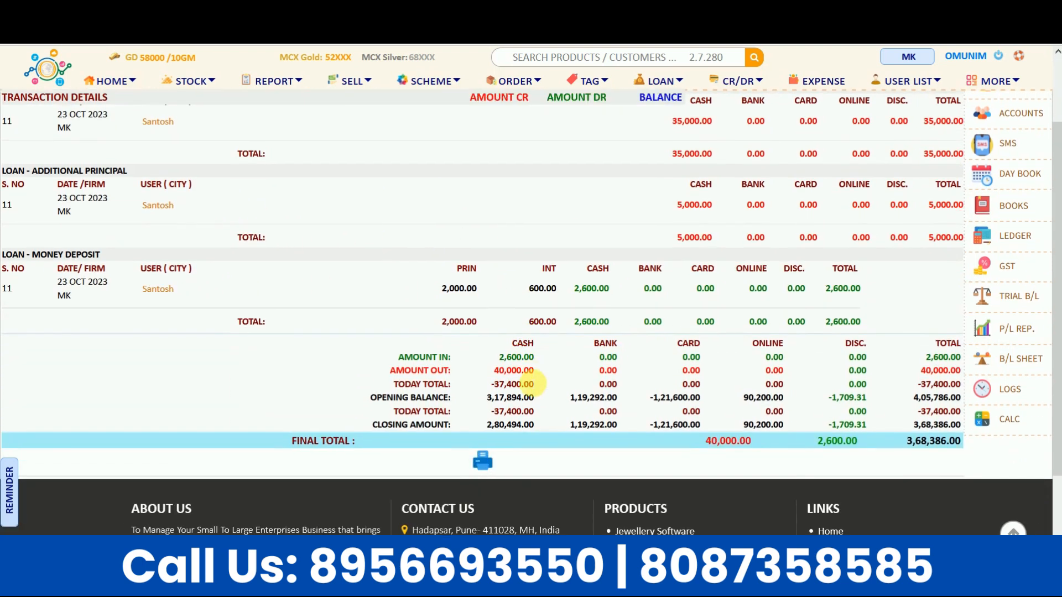
pyautogui.scroll(2, 534, 381)
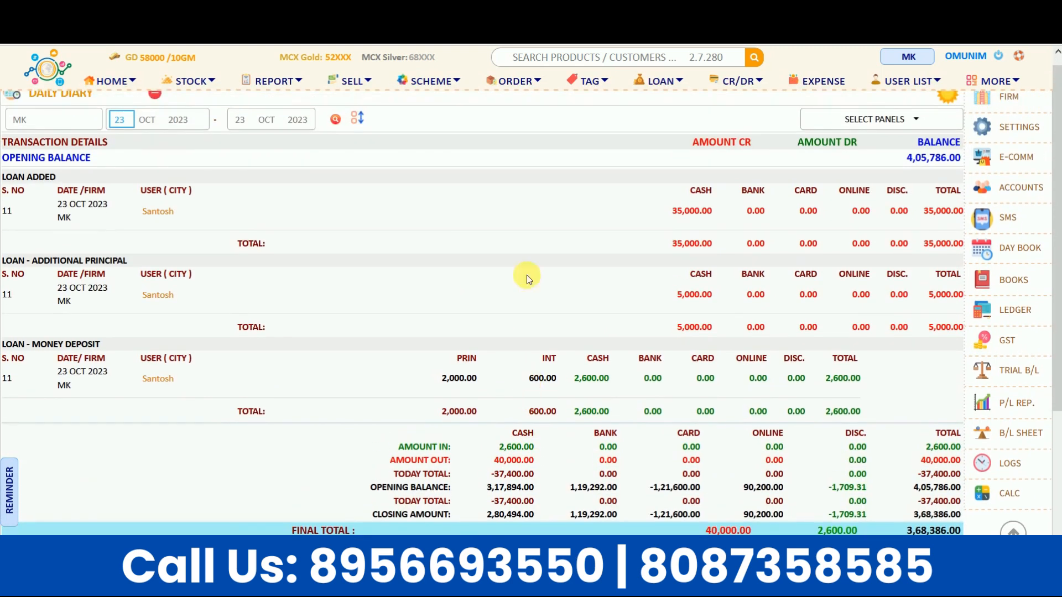
# Step: Set the diary's from and to dates (day, month, year) for 23 Oct 2023
pyautogui.click(125, 123)
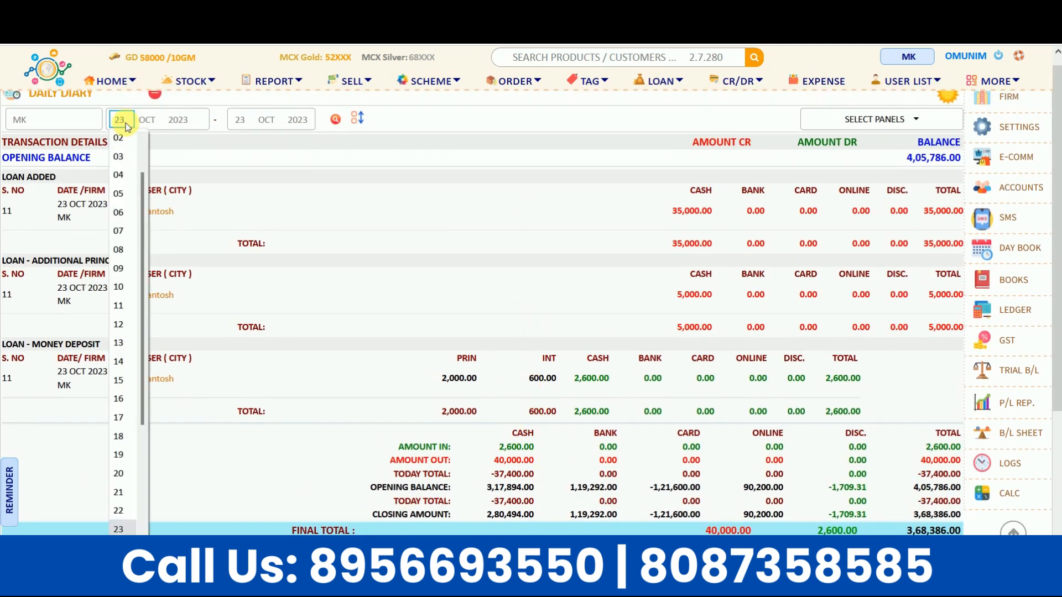
pyautogui.click(160, 121)
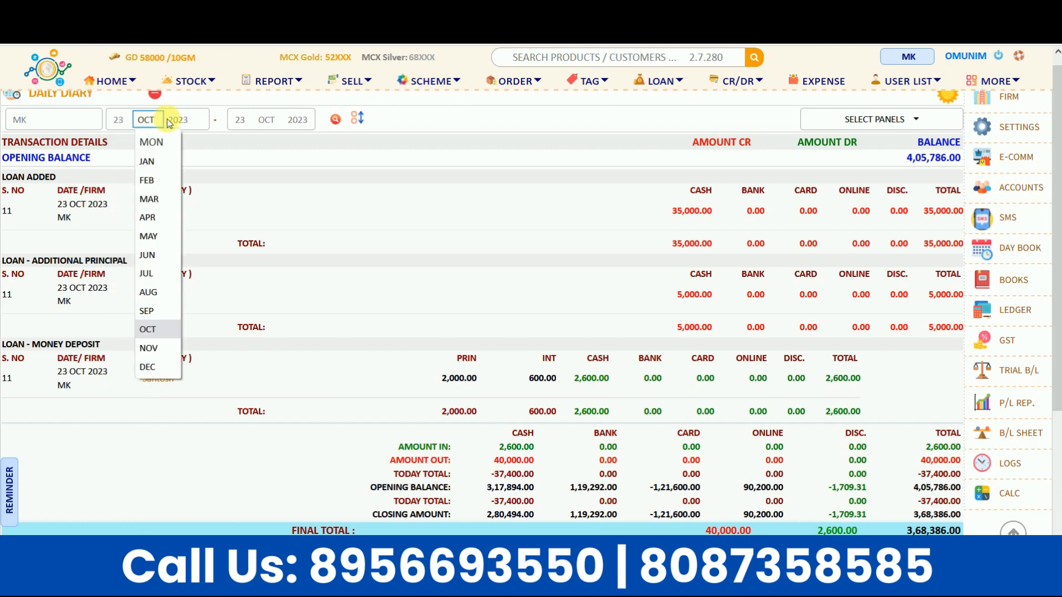
pyautogui.click(176, 120)
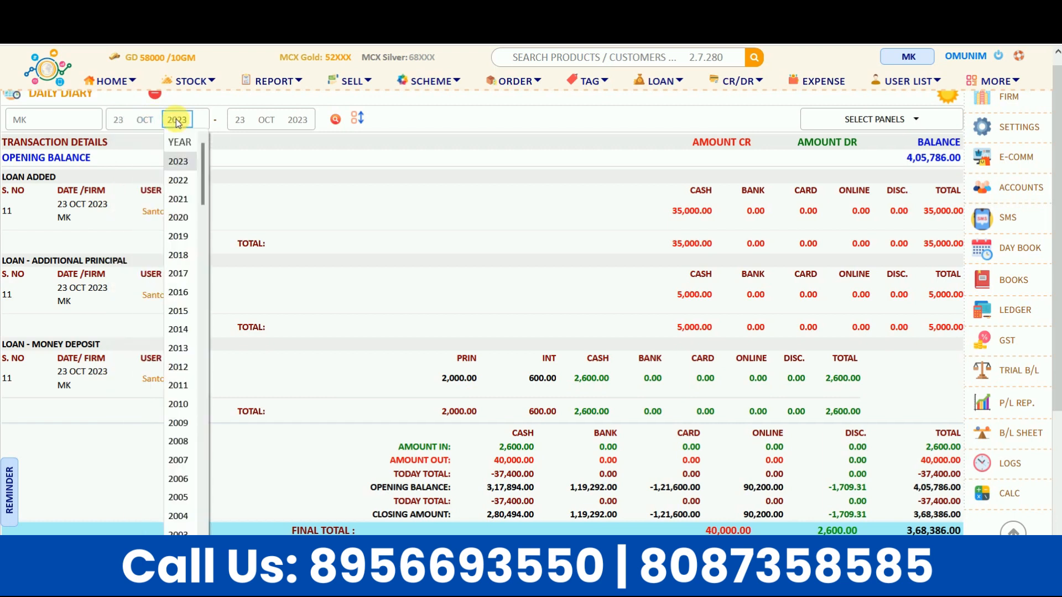
pyautogui.click(239, 121)
pyautogui.click(266, 119)
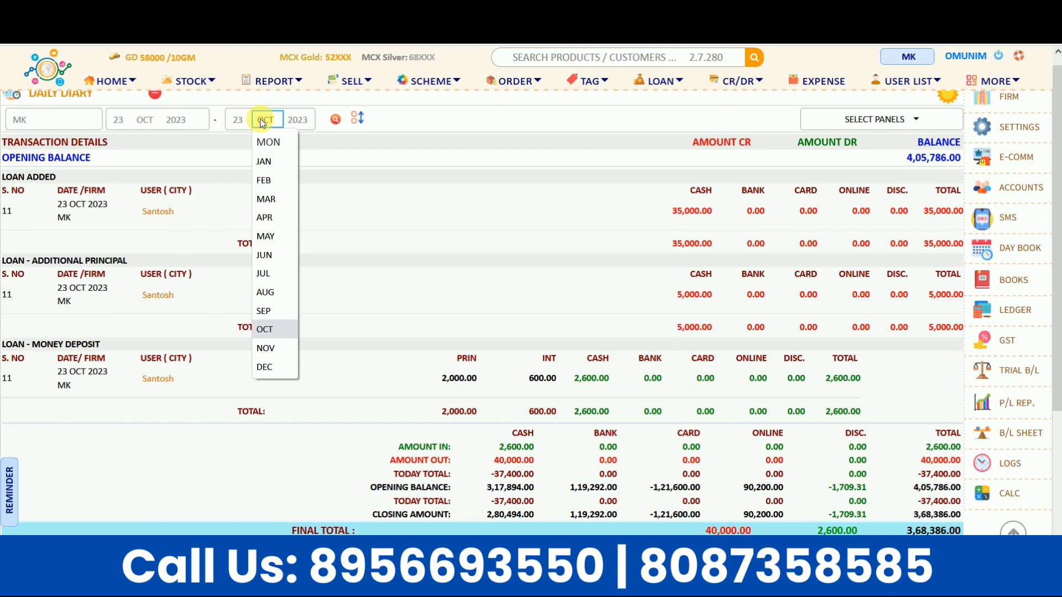
pyautogui.click(292, 121)
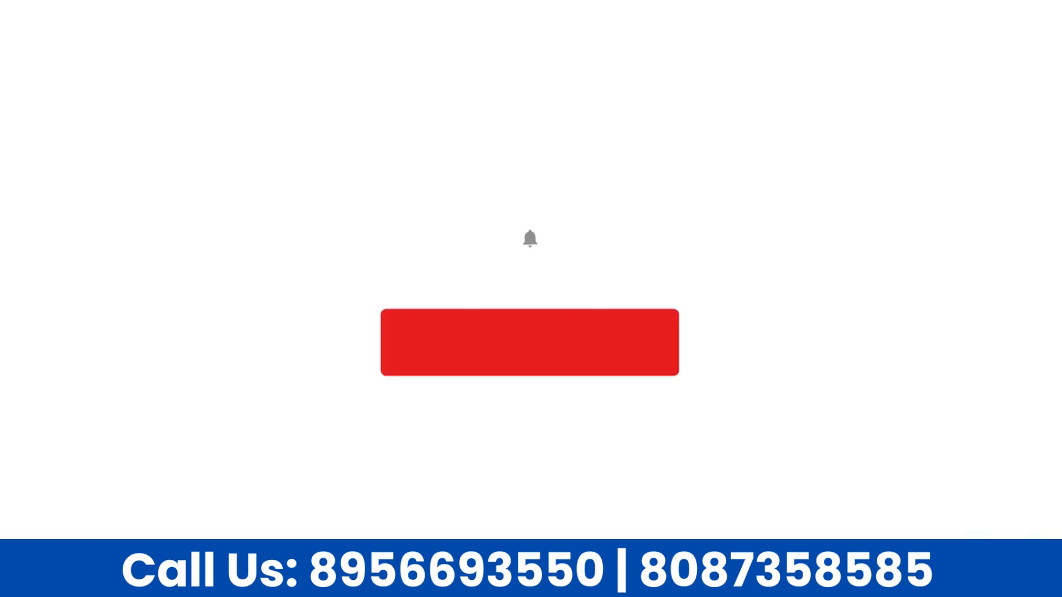